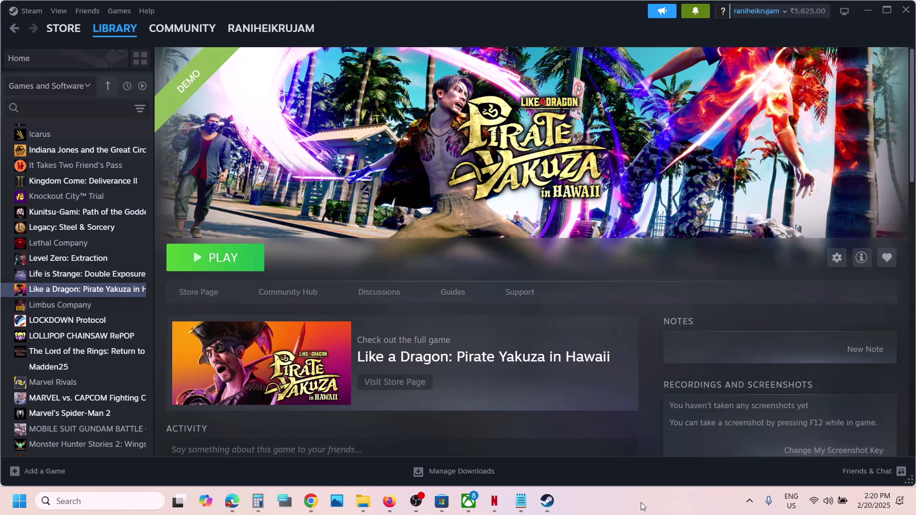
Step: Open the properties of the Like a Dragon: Pirate Yakuza in Hawaii demo from the game library
right_click(104, 299)
click(158, 385)
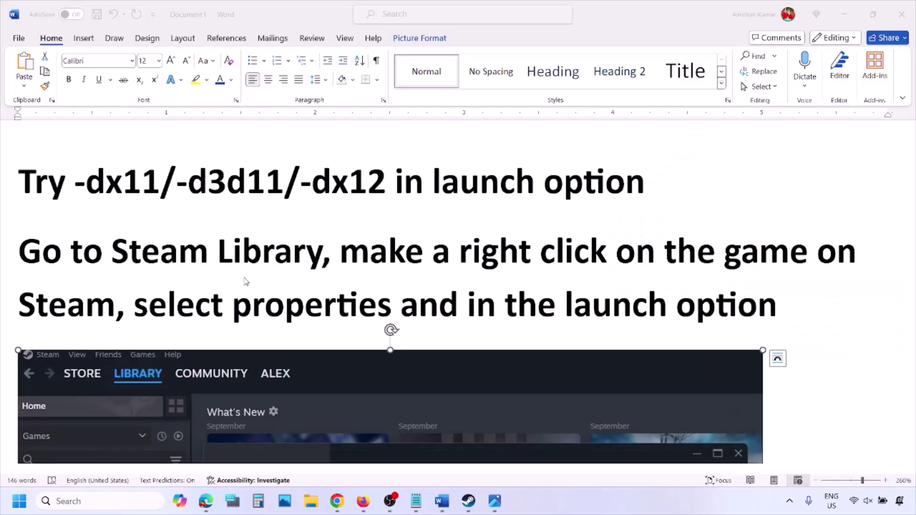
Step: Read the Word instructions on reaching a game's launch options, highlighting the key phrases, and examine the -dx11 example
scroll(244, 276, down, 3)
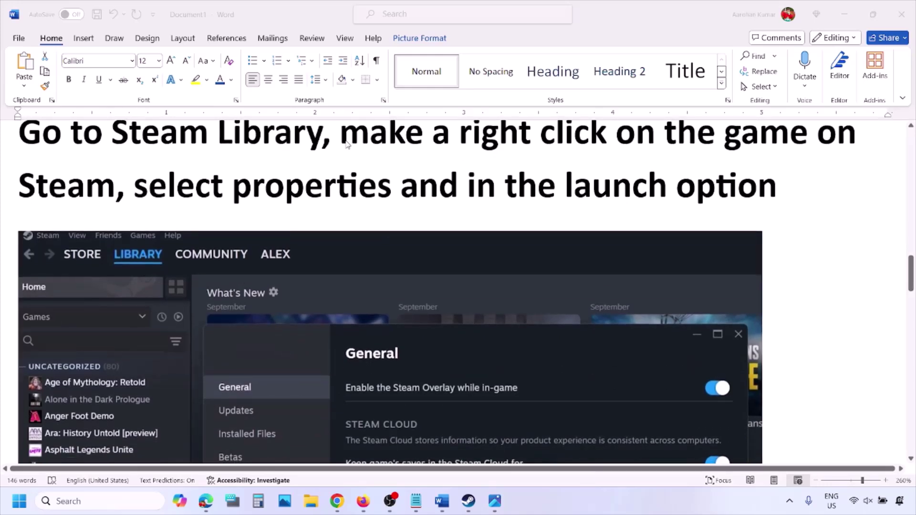
drag(344, 138, 817, 144)
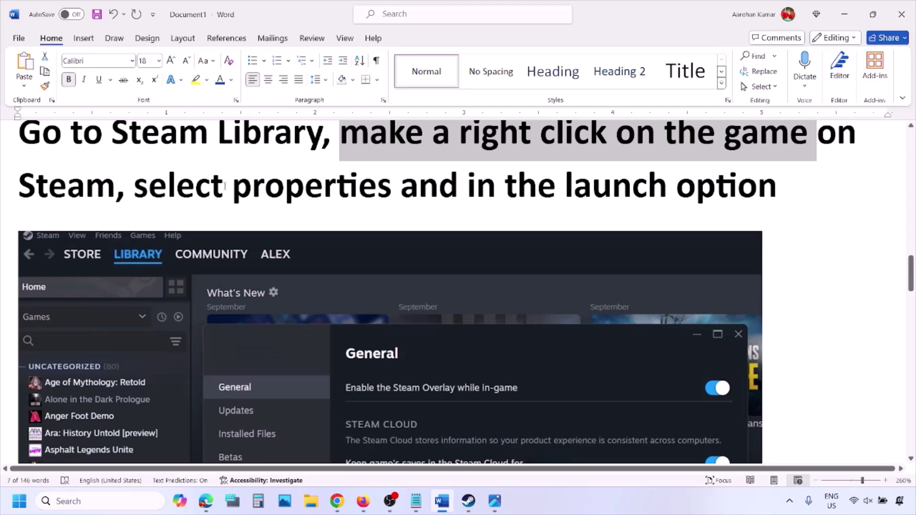
drag(225, 186, 394, 188)
scroll(395, 189, down, 5)
scroll(394, 191, up, 1)
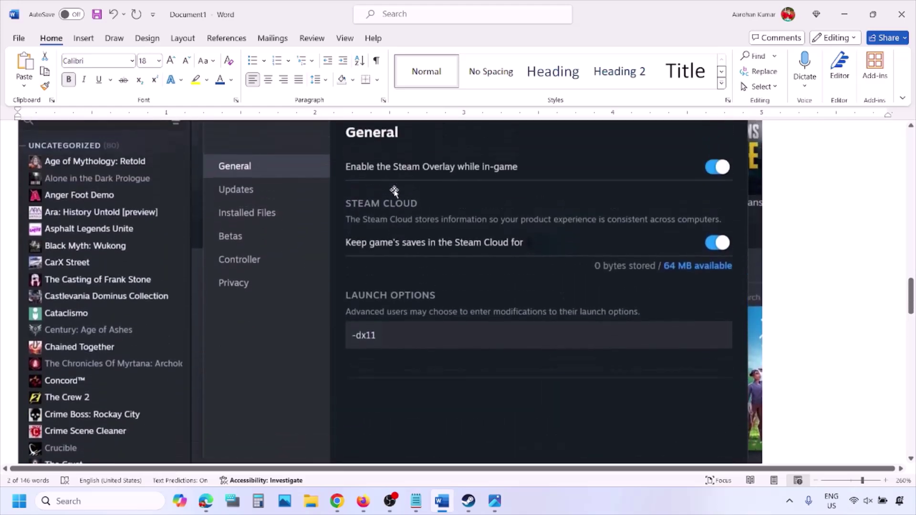
right_click(394, 190)
click(353, 356)
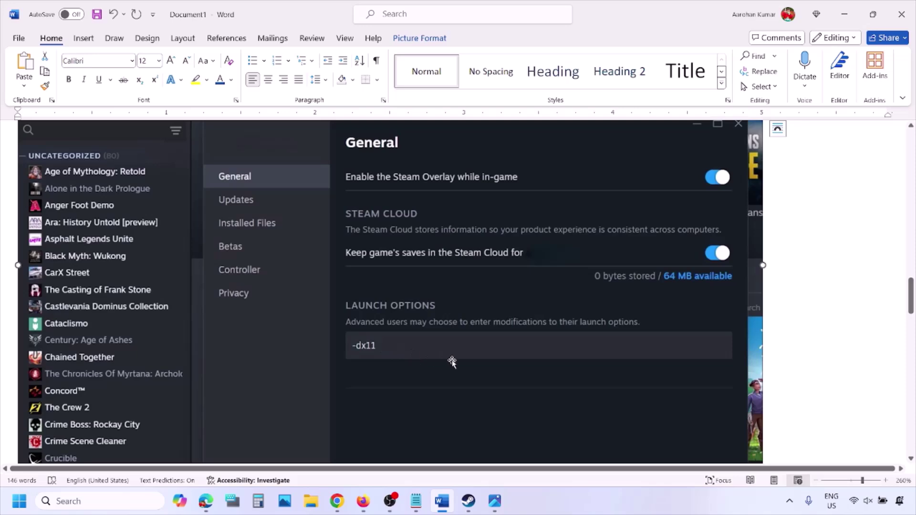
Step: Examine the example images for the -d3d11 and -dx12 launch options further down the document
scroll(452, 361, down, 7)
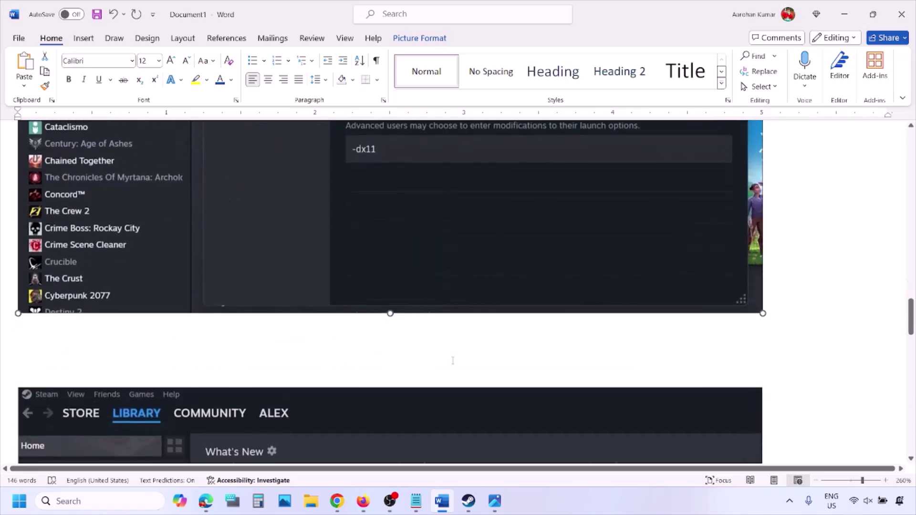
scroll(452, 362, down, 5)
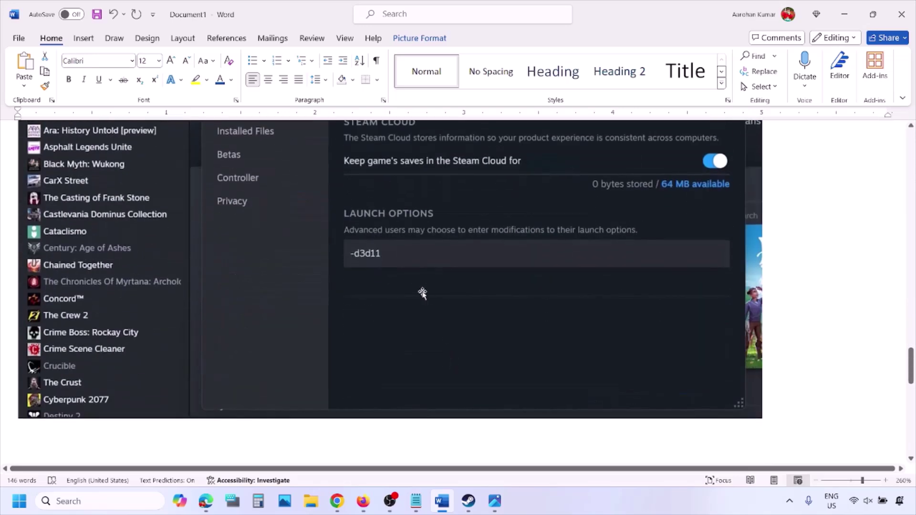
scroll(399, 272, up, 1)
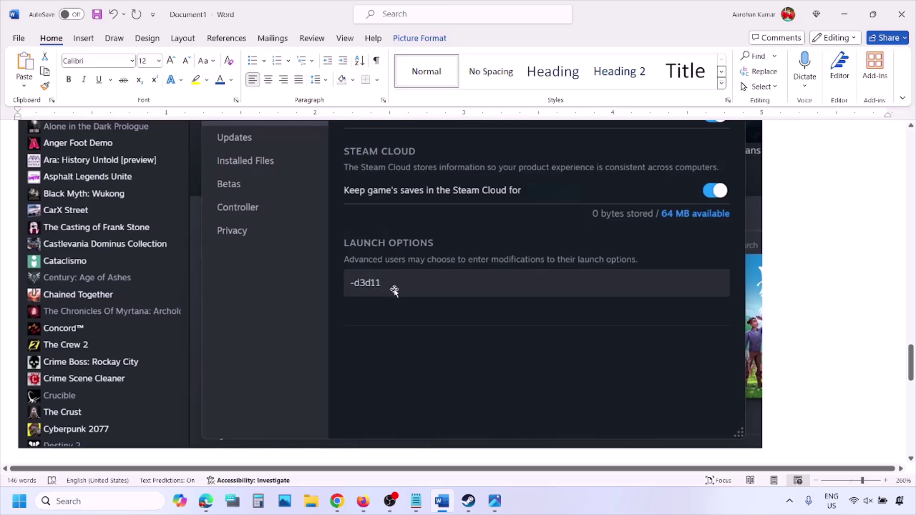
scroll(410, 292, down, 6)
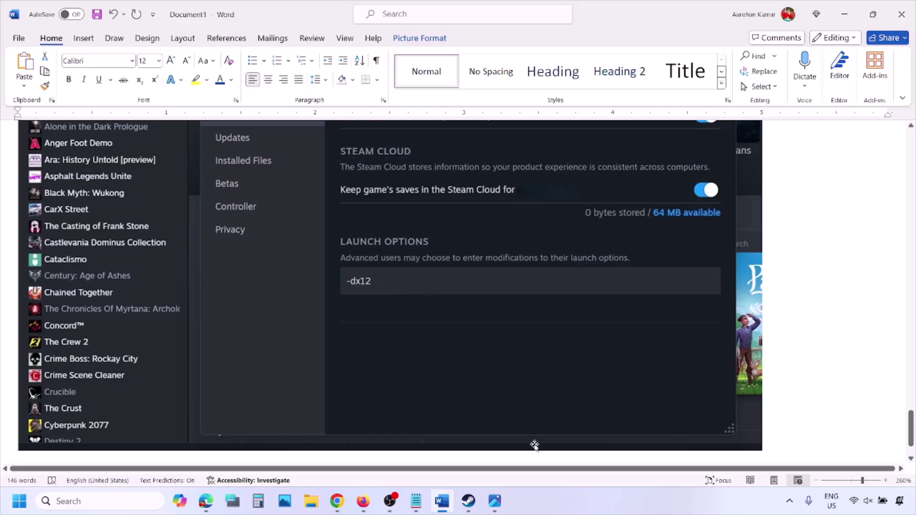
Step: Switch to Steam and show the Windows power options, including Restart
key(alt+Tab)
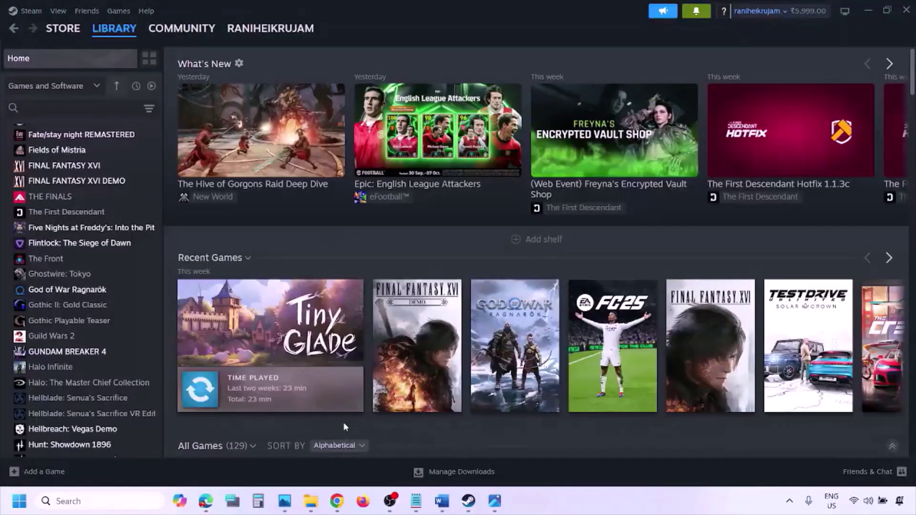
click(20, 501)
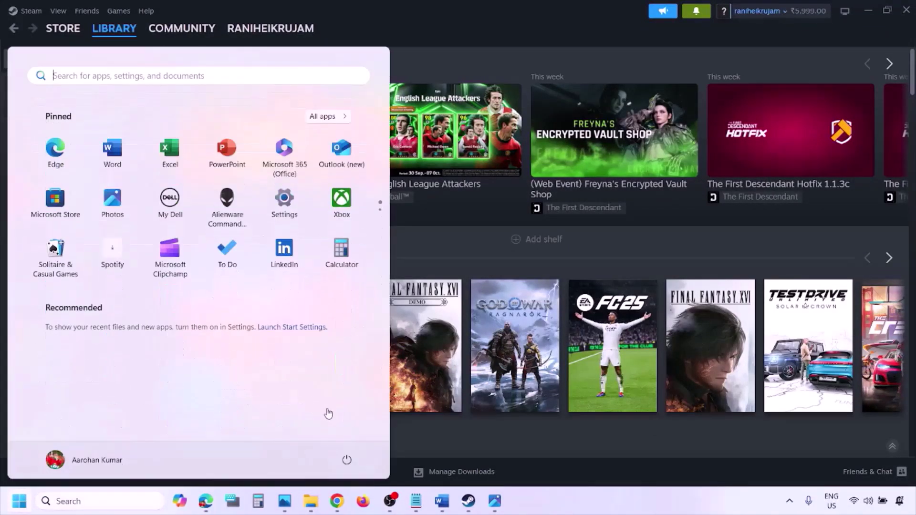
click(347, 459)
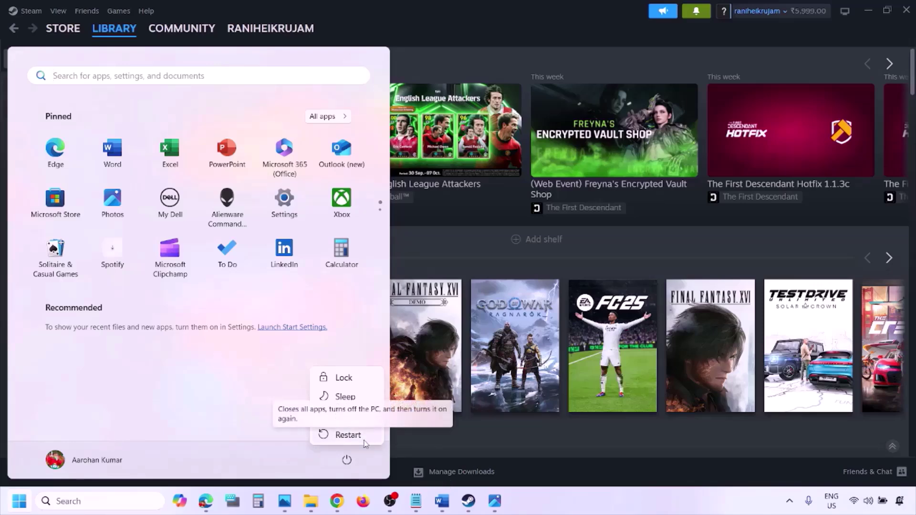
Step: Switch to the Word troubleshooting document and highlight the Step 2 text about running the game as an administrator from its installation folder
click(442, 501)
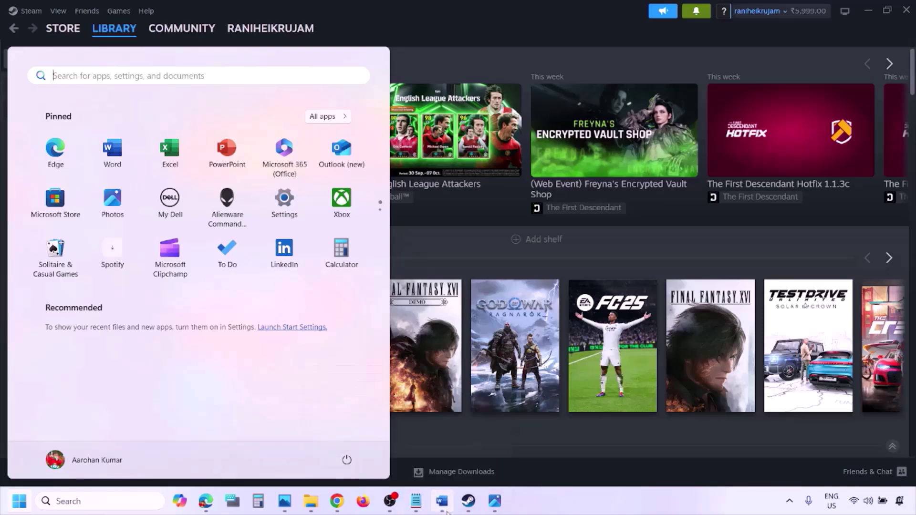
drag(159, 346, 259, 377)
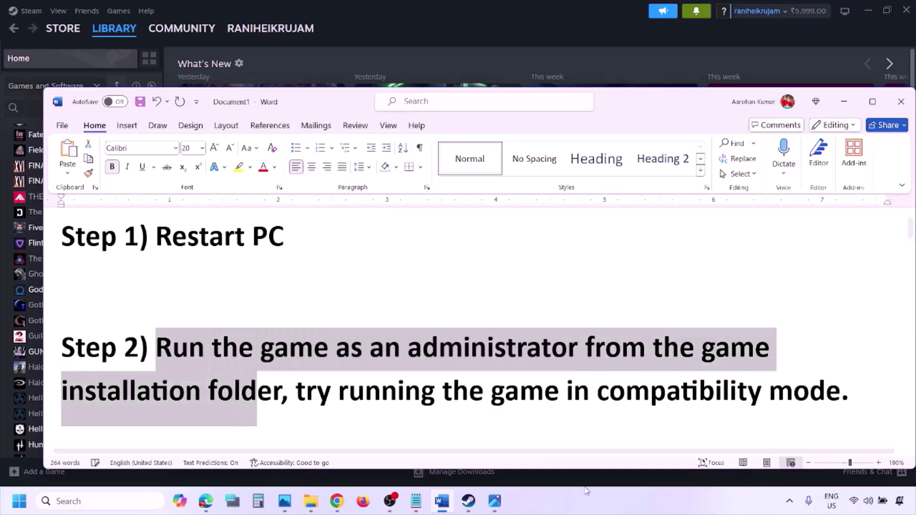
click(579, 503)
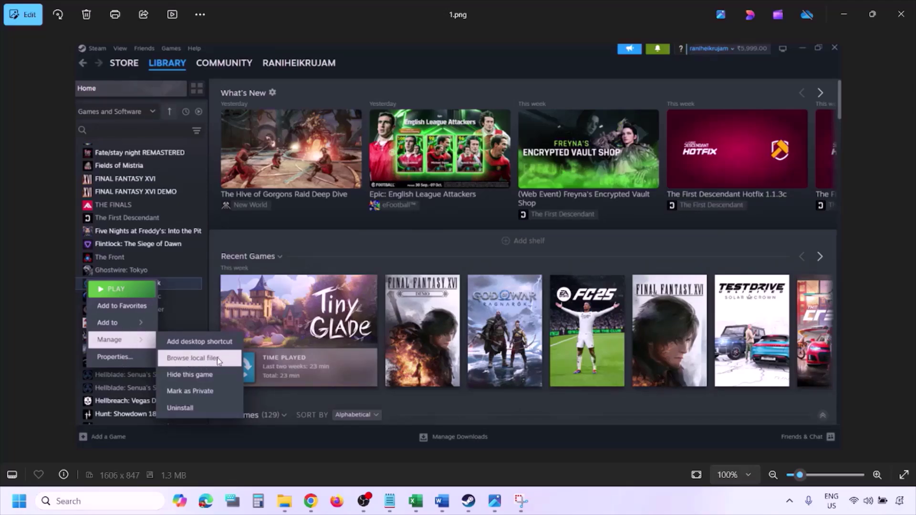
Step: Examine the Browse local files command in 1.png and the Properties command in 2.png, enlarging each image
scroll(217, 357, up, 2)
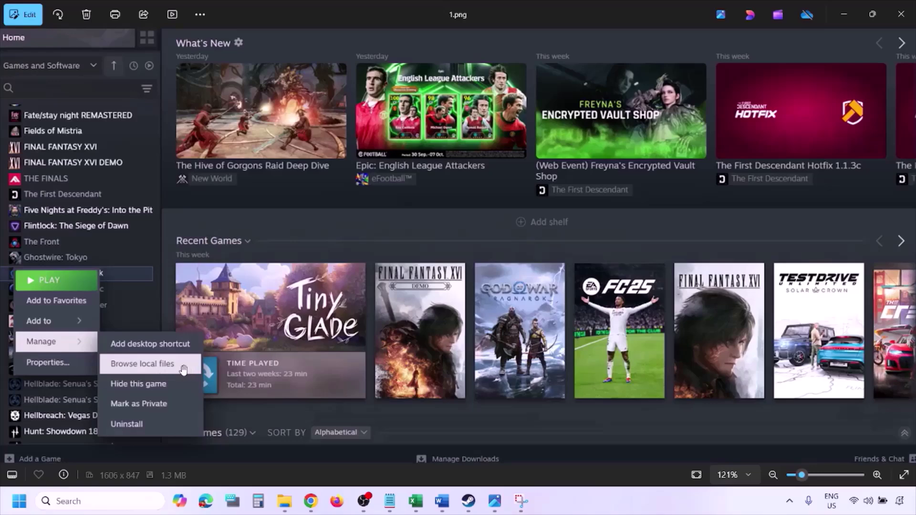
scroll(183, 369, down, 2)
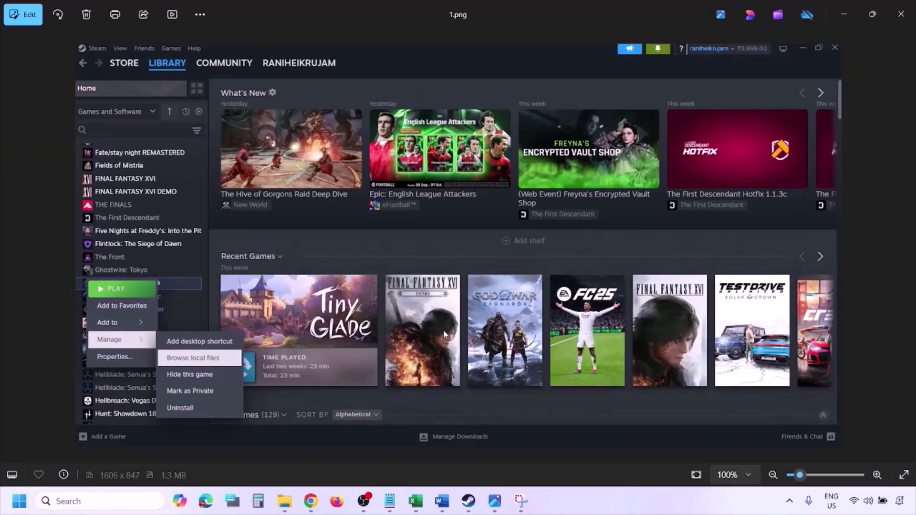
key(Right)
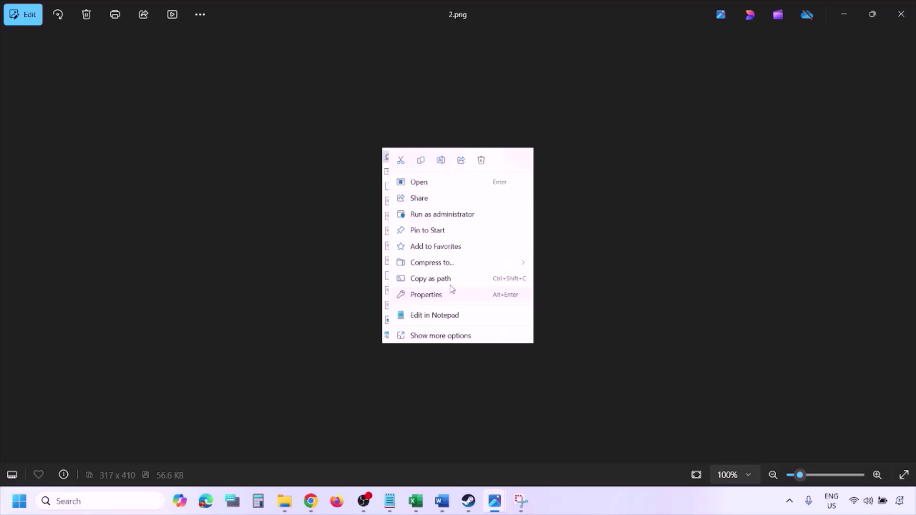
scroll(451, 289, up, 5)
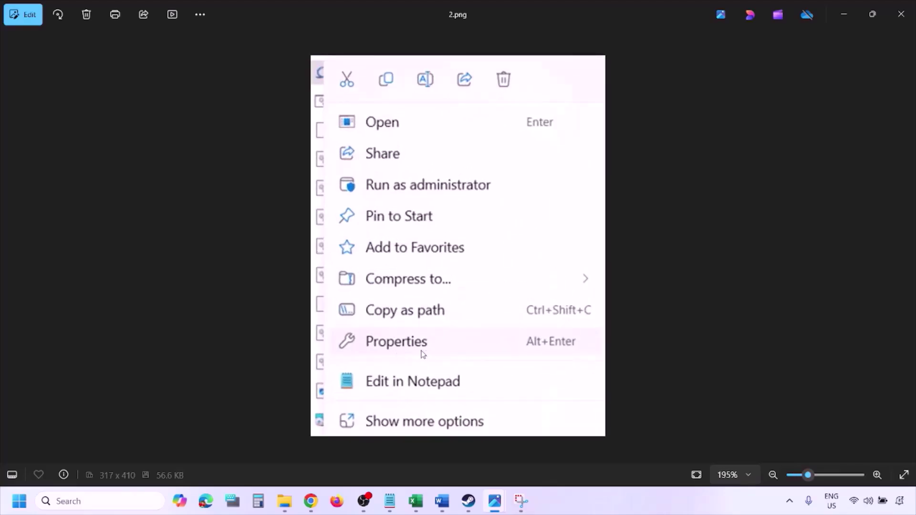
scroll(422, 353, down, 5)
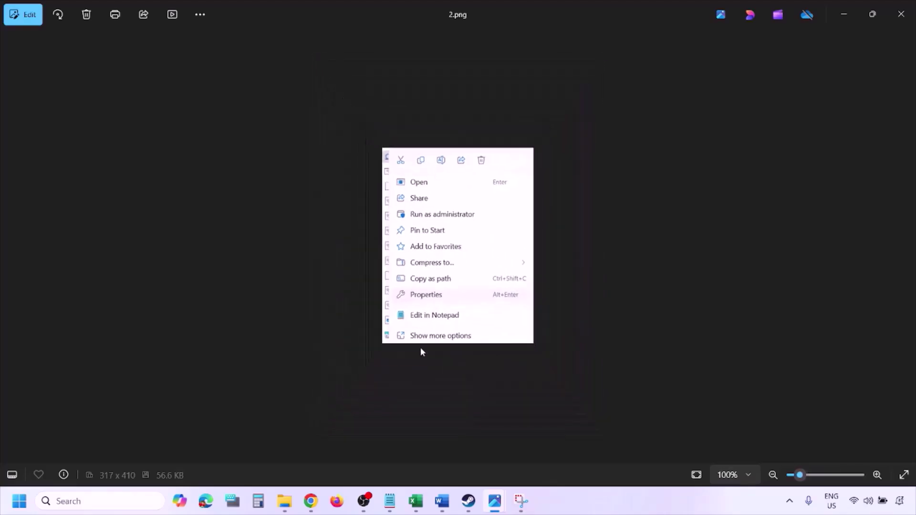
Step: View 3.png and examine the Run this program as an administrator setting among the compatibility properties
key(Right)
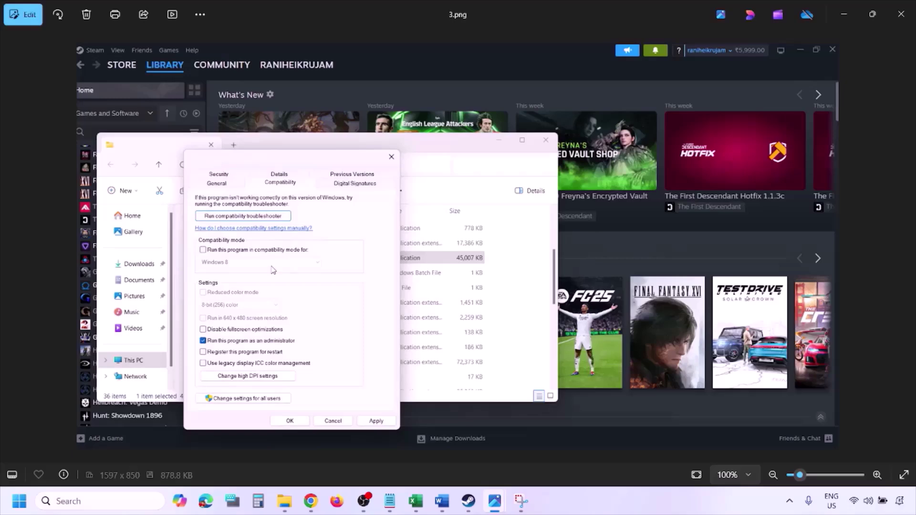
scroll(273, 270, up, 2)
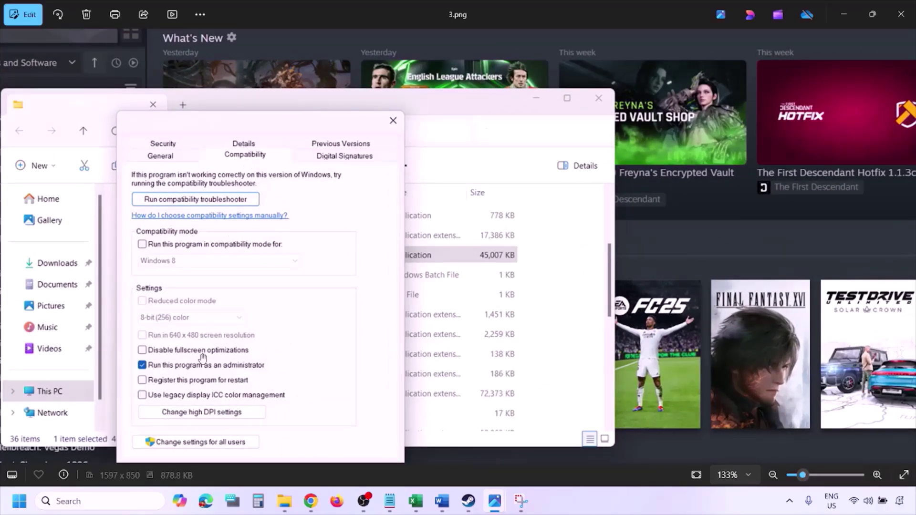
drag(203, 358, 199, 316)
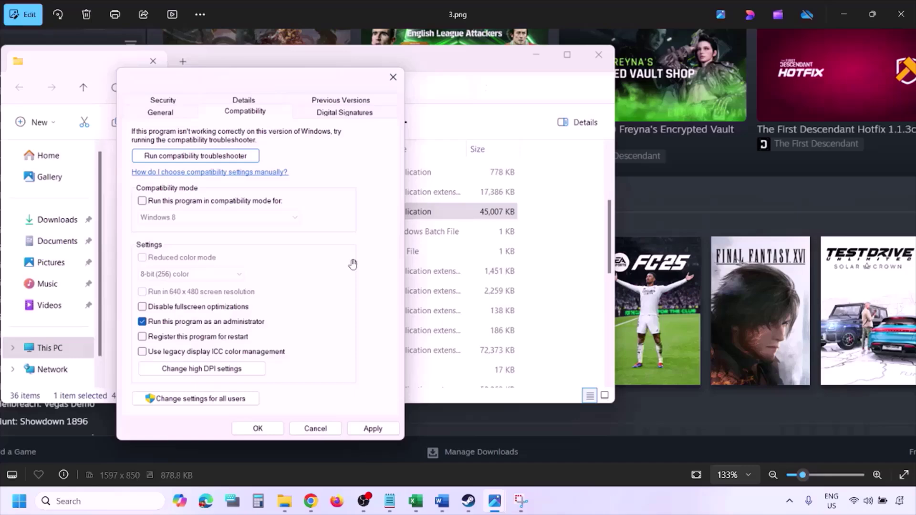
scroll(353, 264, down, 3)
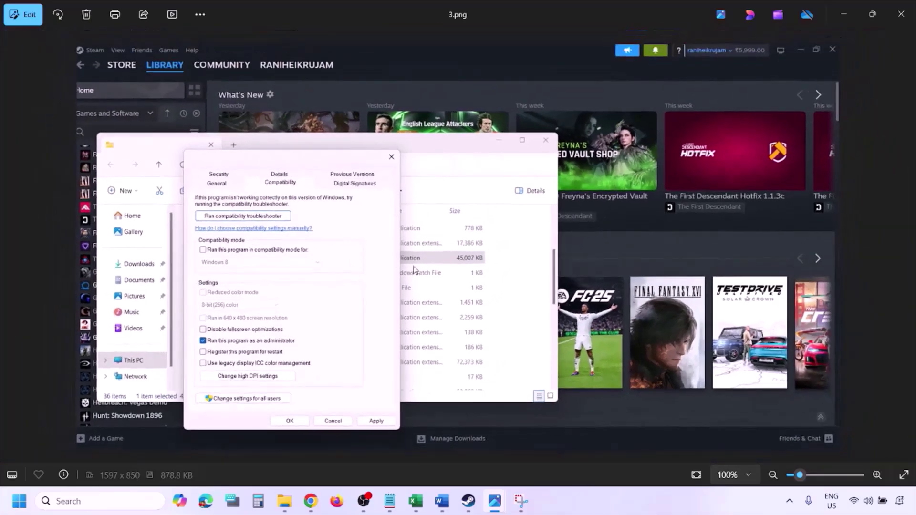
Step: View 4.png and examine the compatibility mode setting for Windows 8 up close
key(Right)
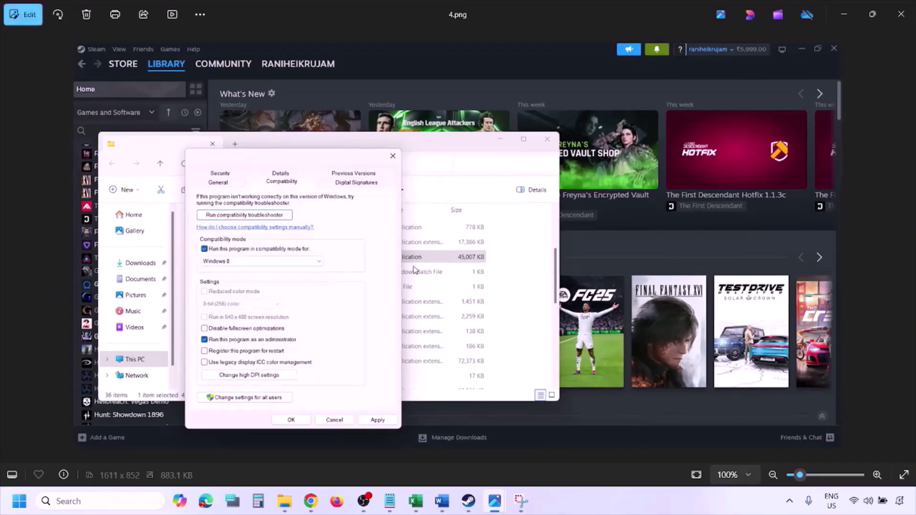
scroll(414, 270, up, 3)
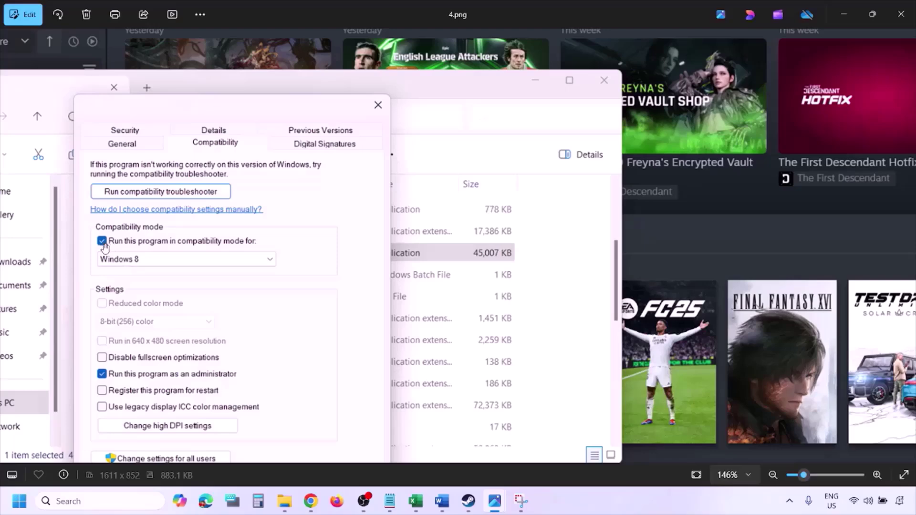
scroll(112, 234, down, 1)
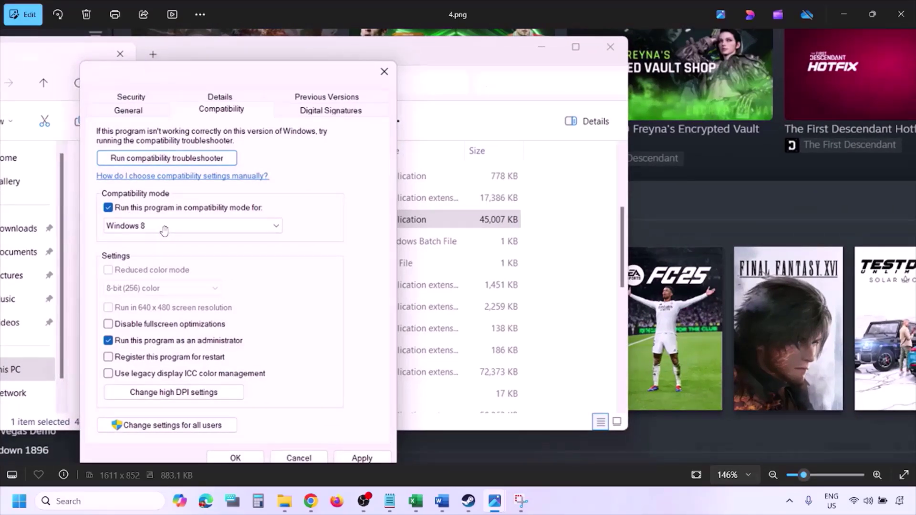
drag(352, 356, 354, 325)
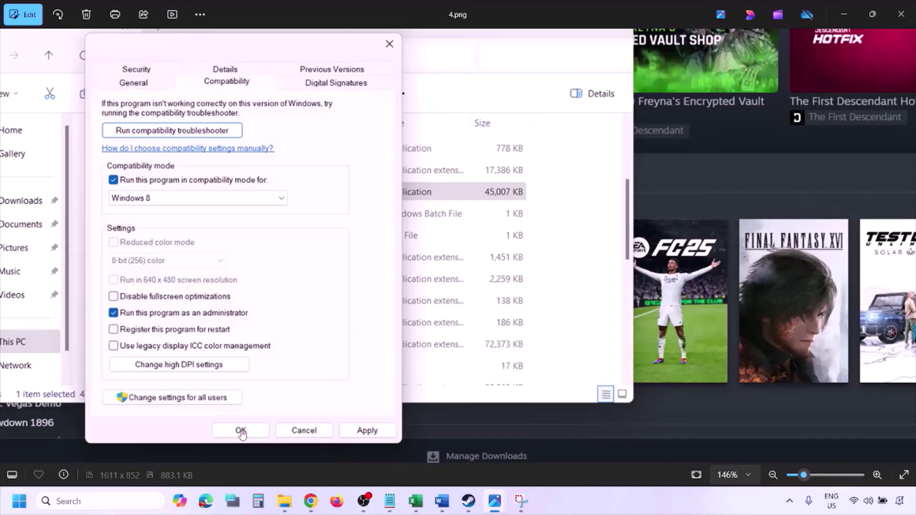
Step: View 5.png and examine the list of Windows versions available for compatibility mode, including Windows 7
key(Right)
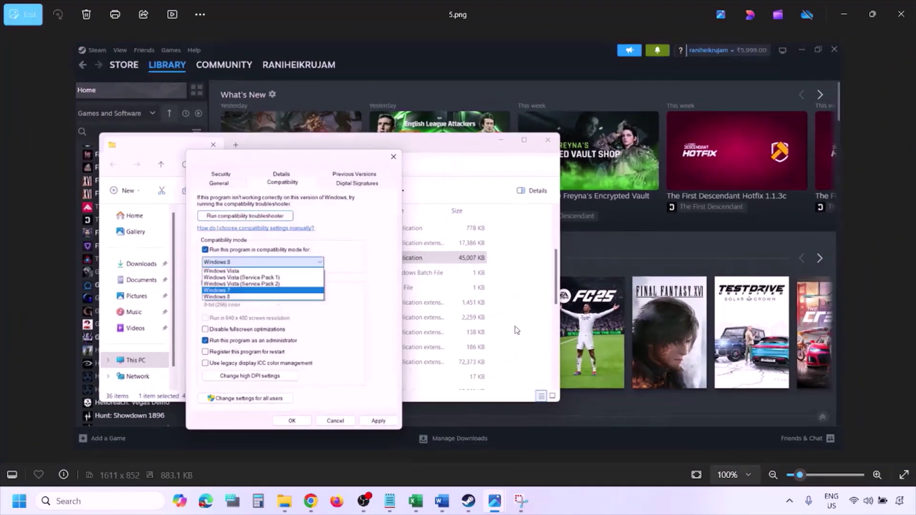
scroll(295, 285, up, 3)
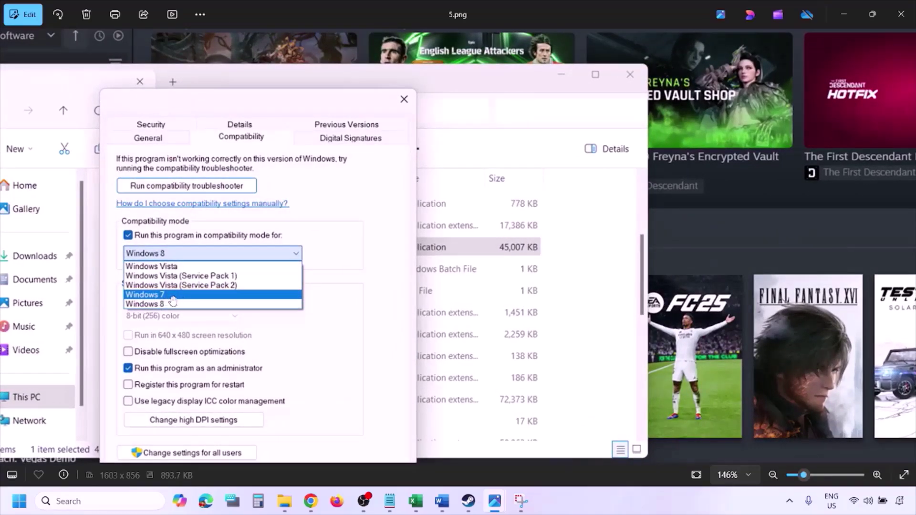
scroll(170, 302, down, 3)
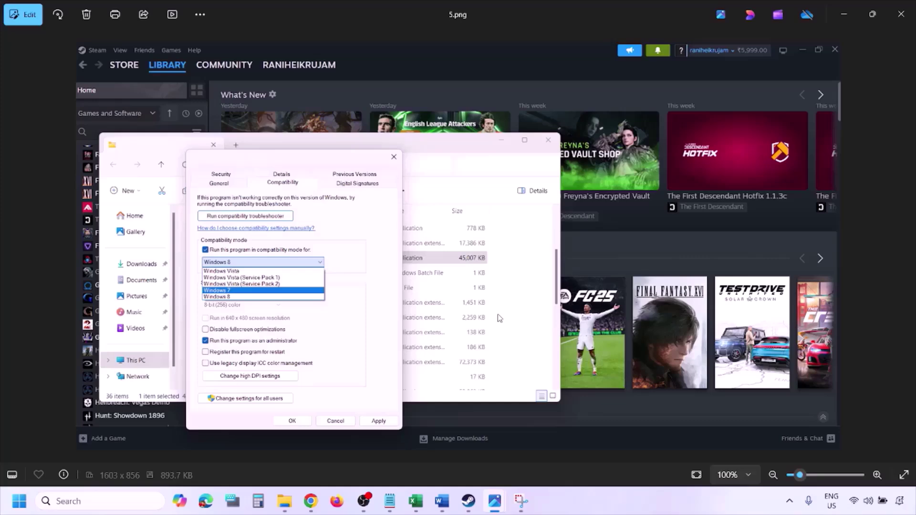
Step: View 6.png and examine the Windows 7 compatibility mode and Disable fullscreen optimizations settings up close
key(Right)
scroll(298, 282, up, 3)
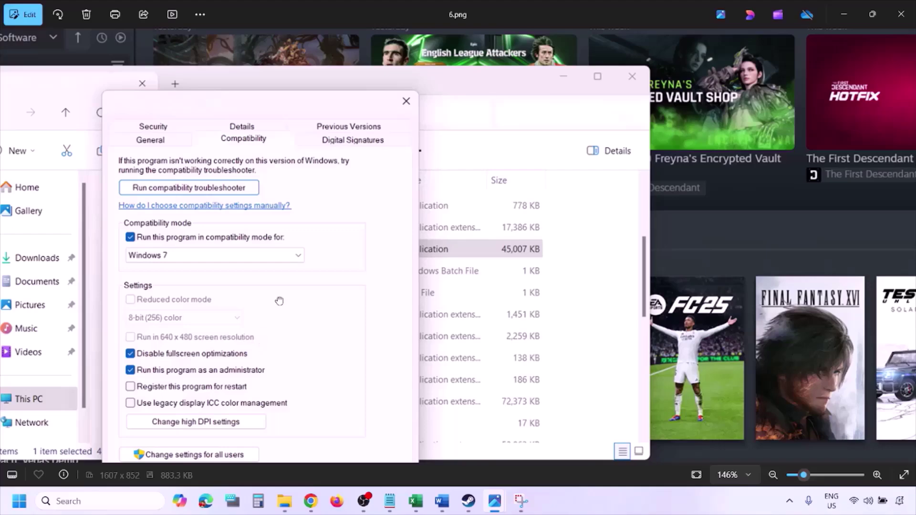
drag(280, 301, 302, 247)
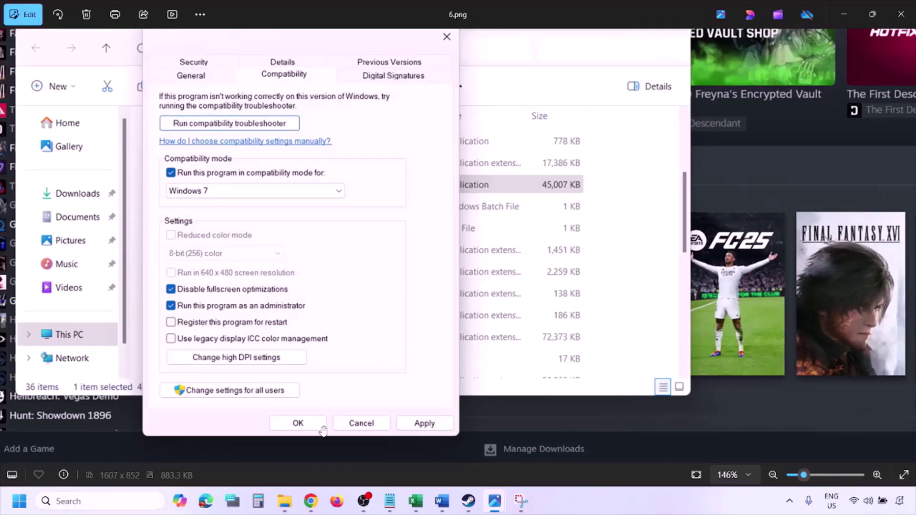
scroll(318, 423, down, 2)
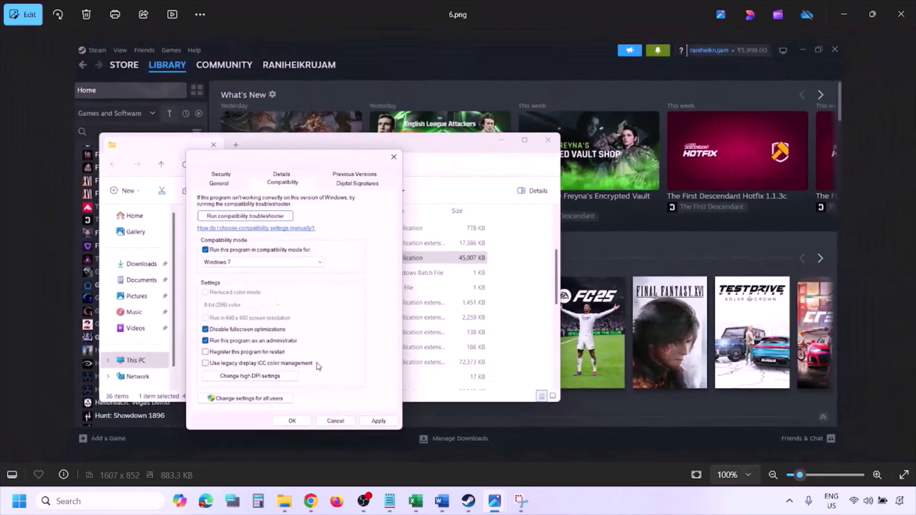
scroll(253, 328, up, 2)
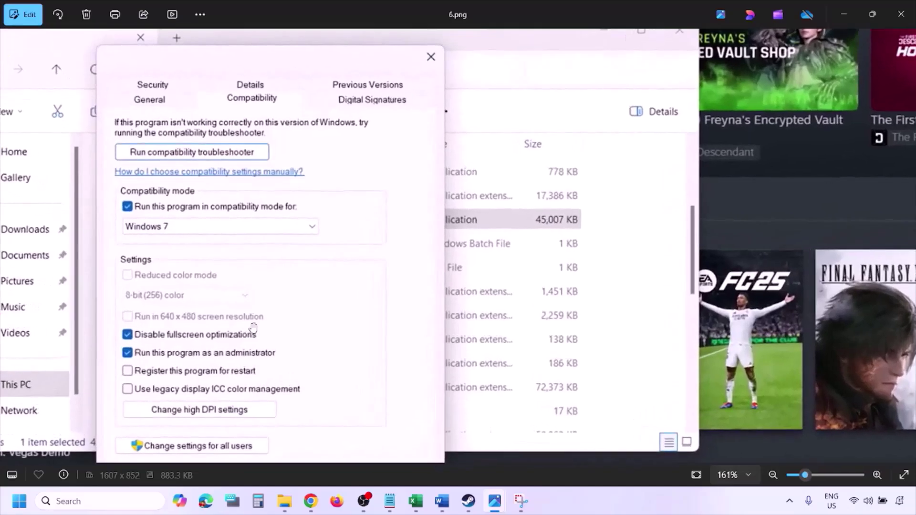
Step: View 7.png and examine the compatibility mode, fullscreen optimizations and administrator options up close
drag(176, 319, 227, 305)
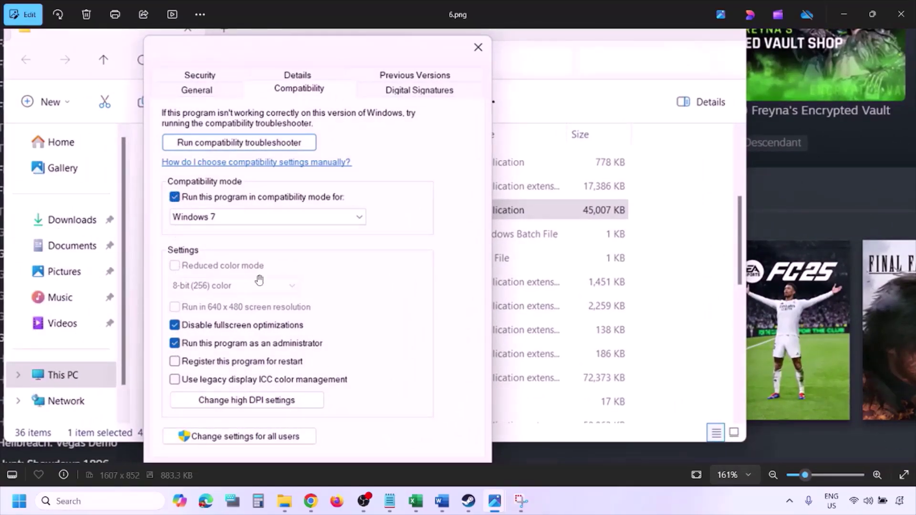
scroll(258, 280, down, 3)
key(Right)
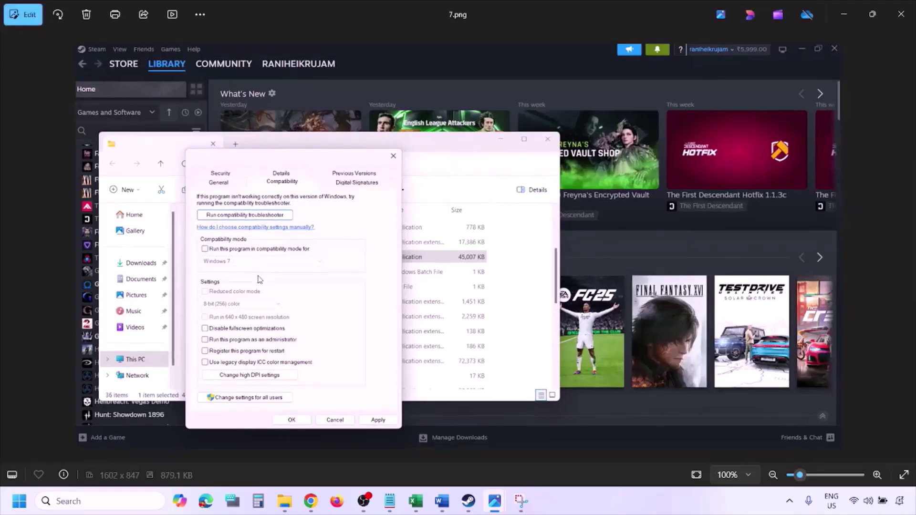
scroll(260, 280, up, 4)
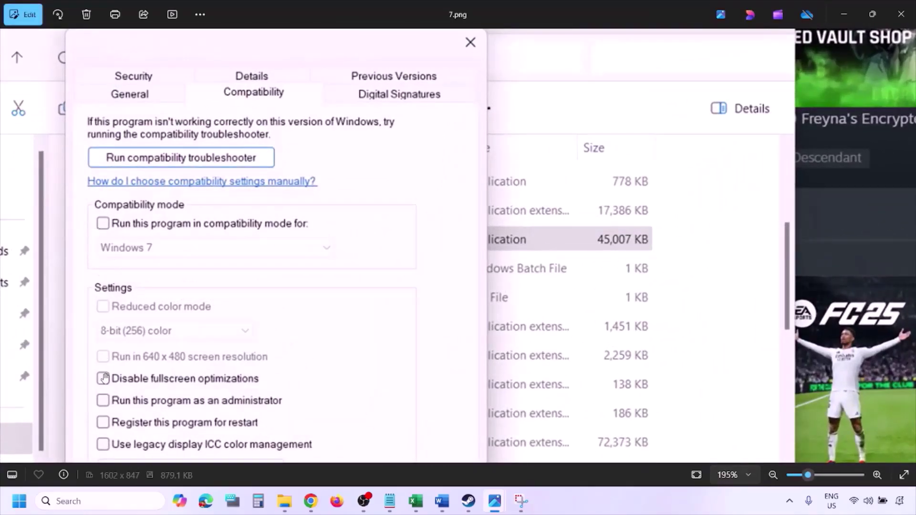
scroll(148, 309, down, 1)
scroll(147, 309, down, 3)
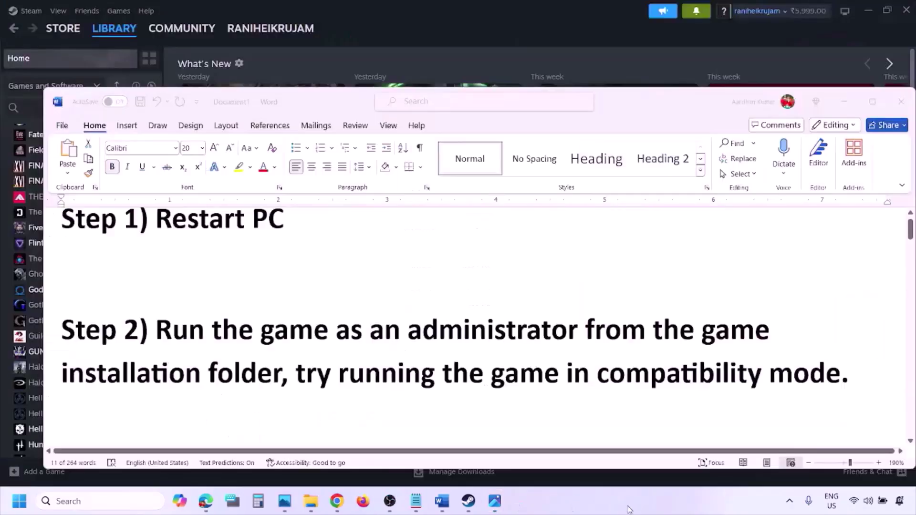
Step: Read step 3 on verifying the game files in the Word notes and view 0.png, which illustrates opening a game's properties in Steam
scroll(498, 354, down, 3)
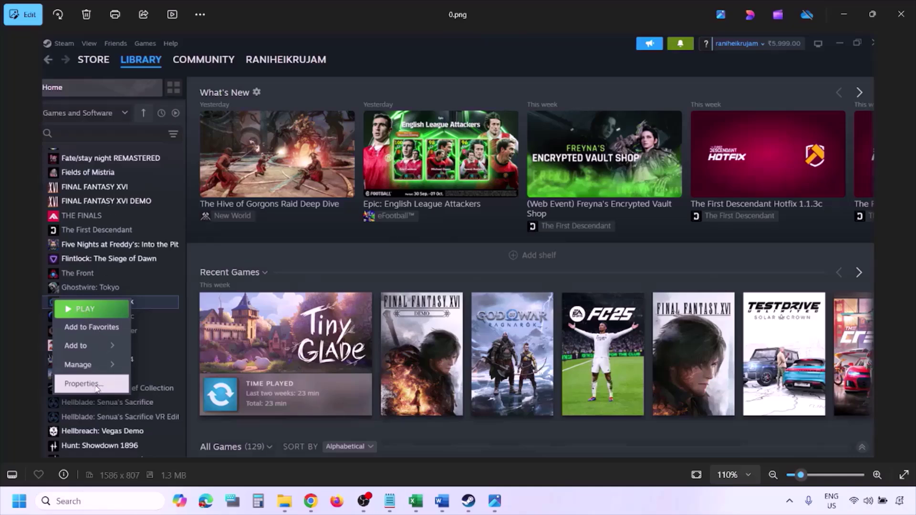
key(ctrl+minus)
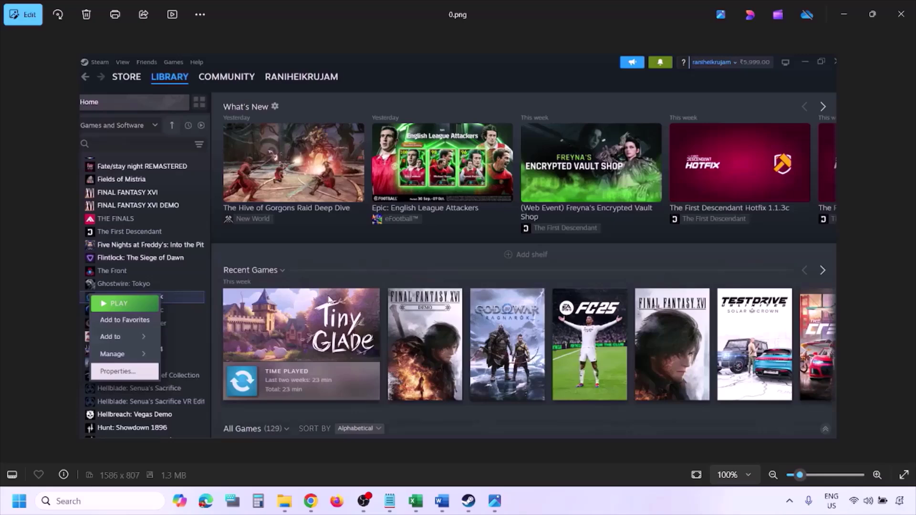
key(Right)
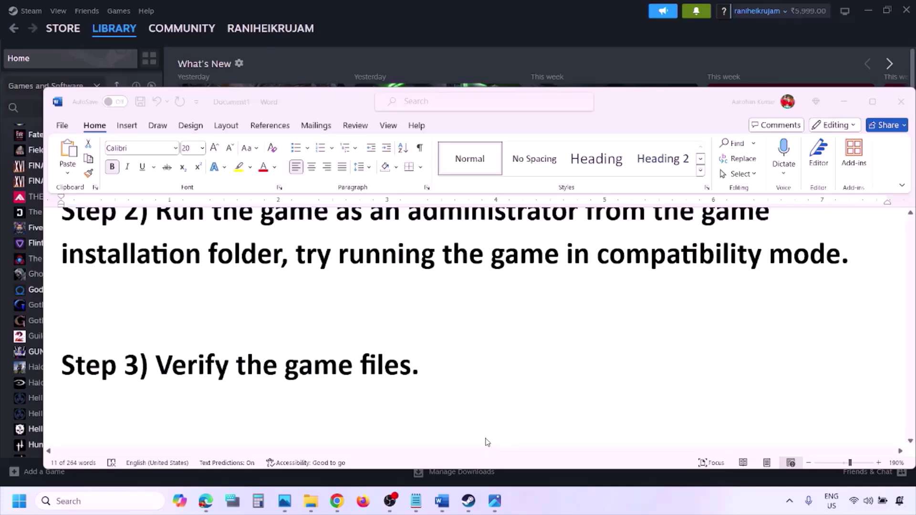
Step: Read step 4 in the Word notes on allowing the game exe through the antivirus program, Windows Security and Firewall
scroll(484, 439, down, 3)
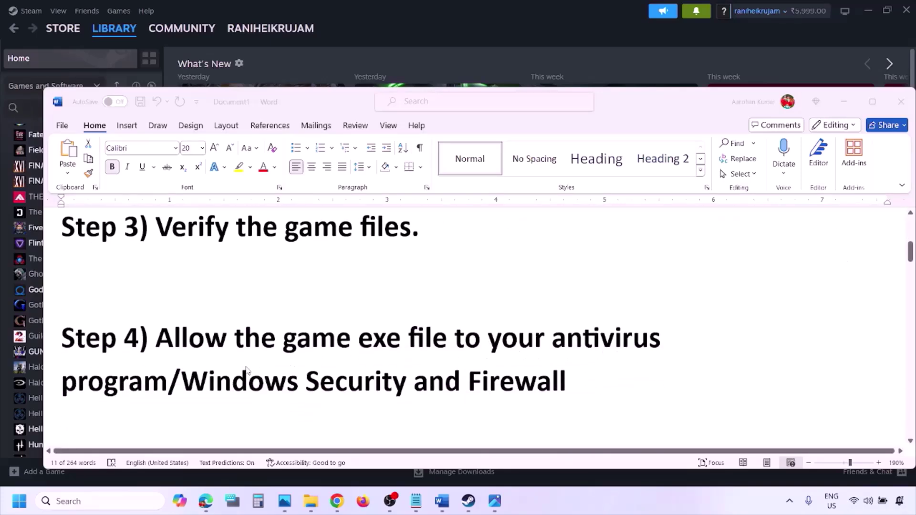
click(168, 381)
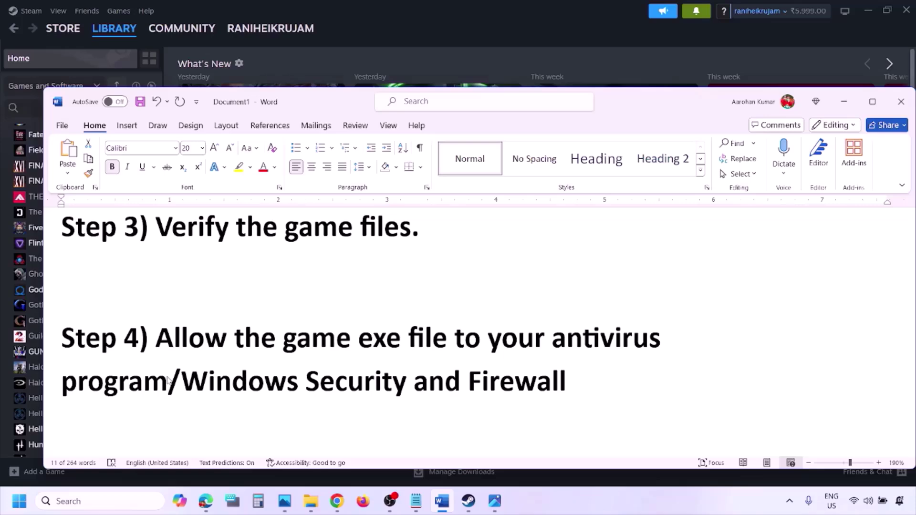
drag(182, 381, 412, 388)
click(609, 511)
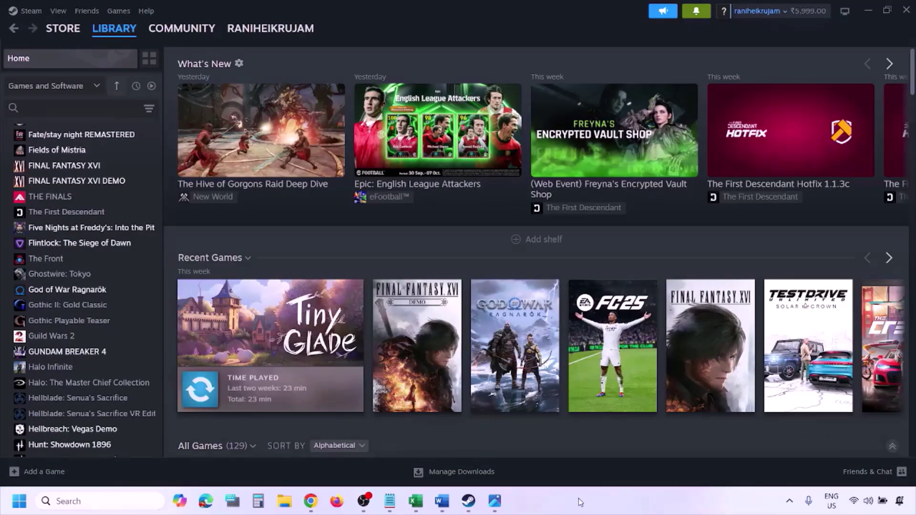
Step: Open the list of apps allowed through Controlled folder access in the ransomware protection settings of Windows Security
key(super+i)
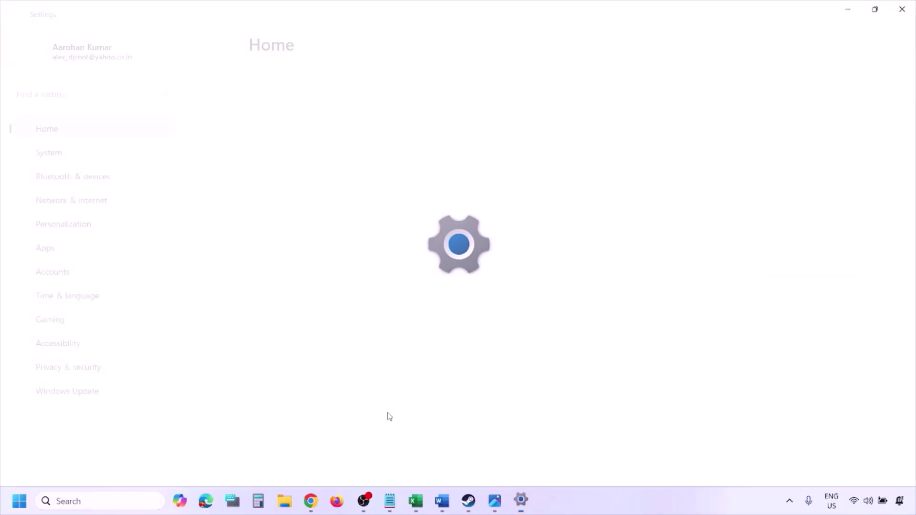
click(93, 374)
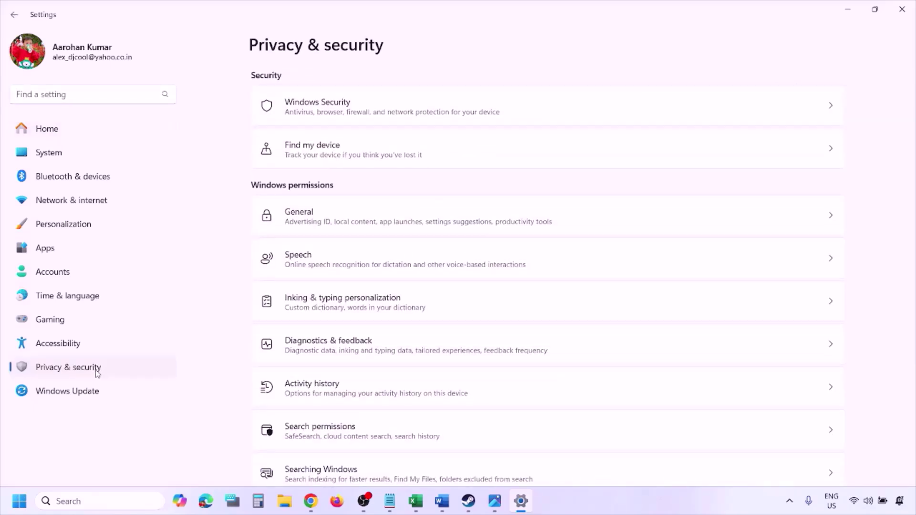
click(331, 113)
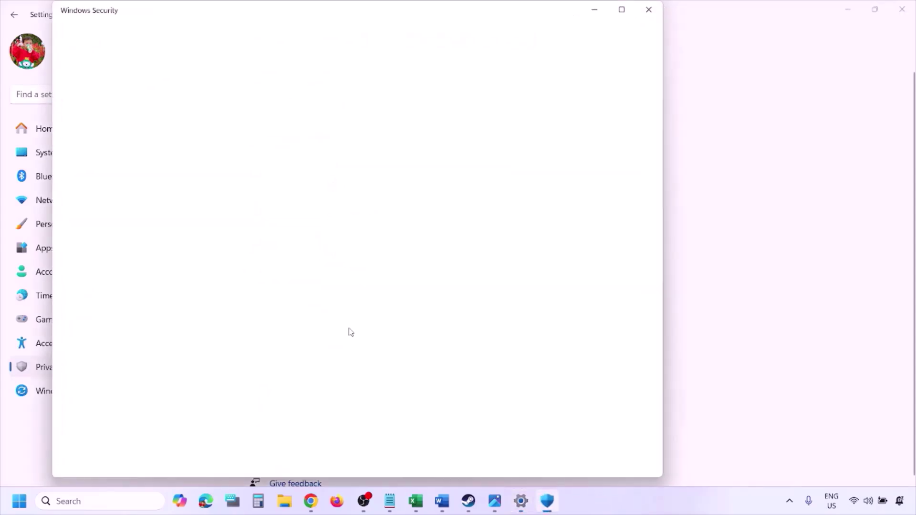
scroll(347, 429, down, 3)
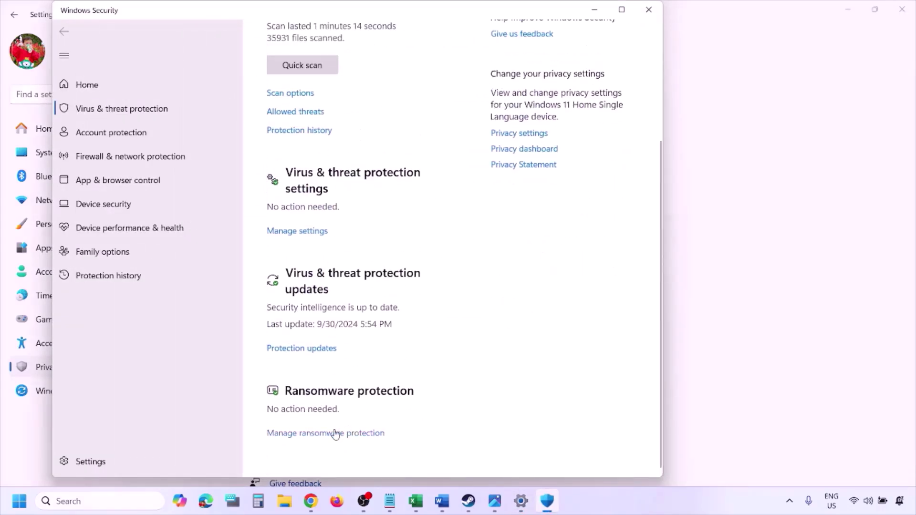
click(334, 433)
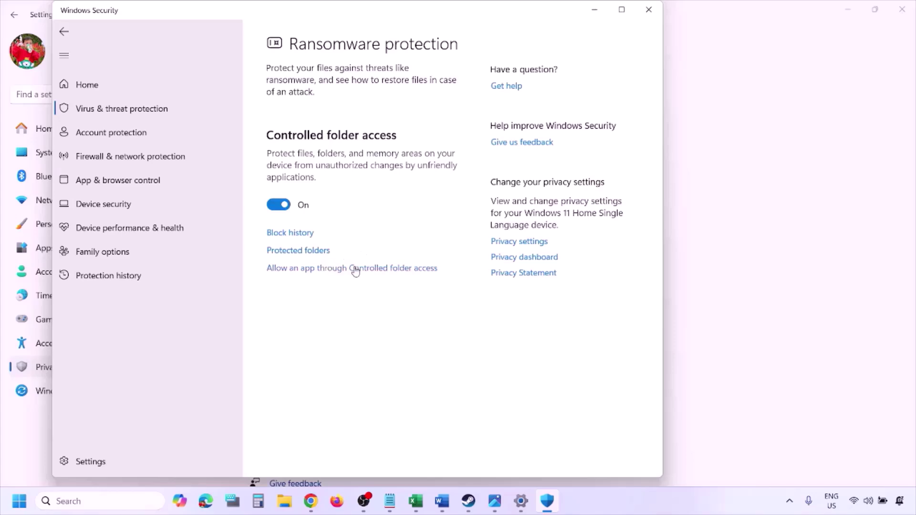
click(347, 270)
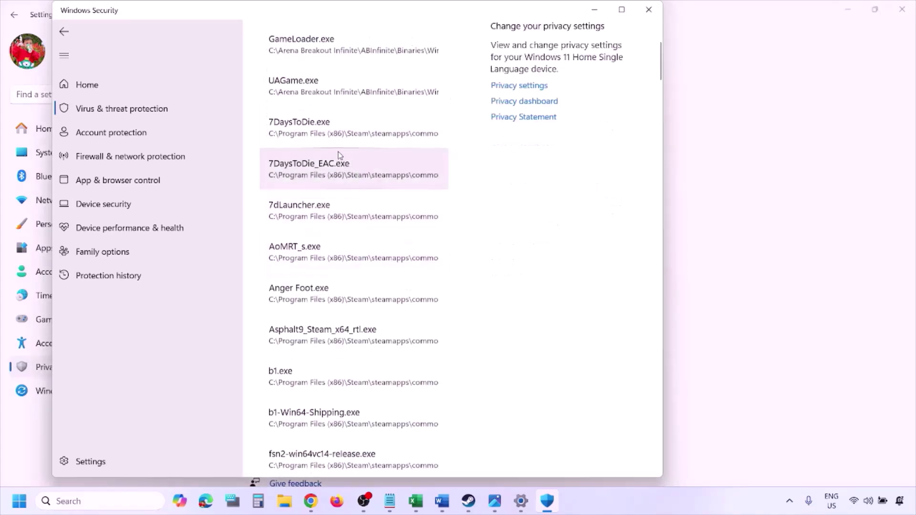
Step: Start adding an allowed app by browsing all apps and open the OS (C:) drive
click(340, 158)
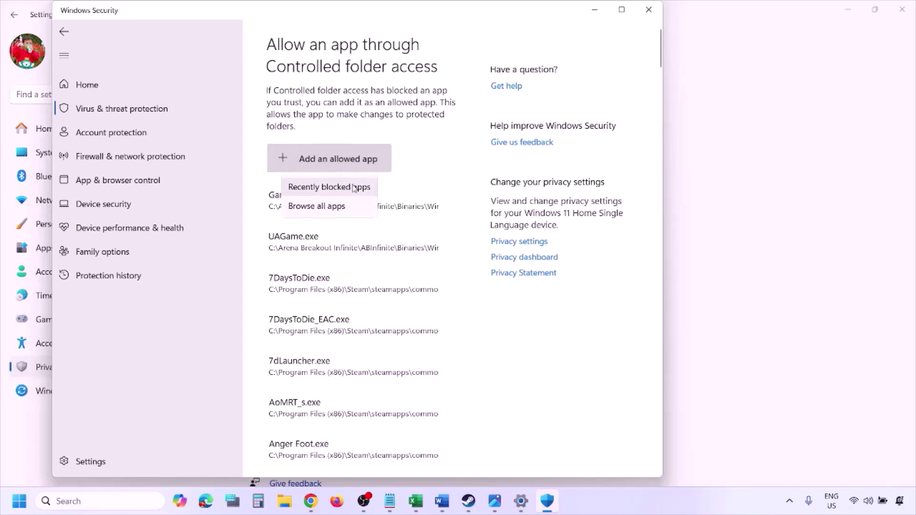
click(345, 208)
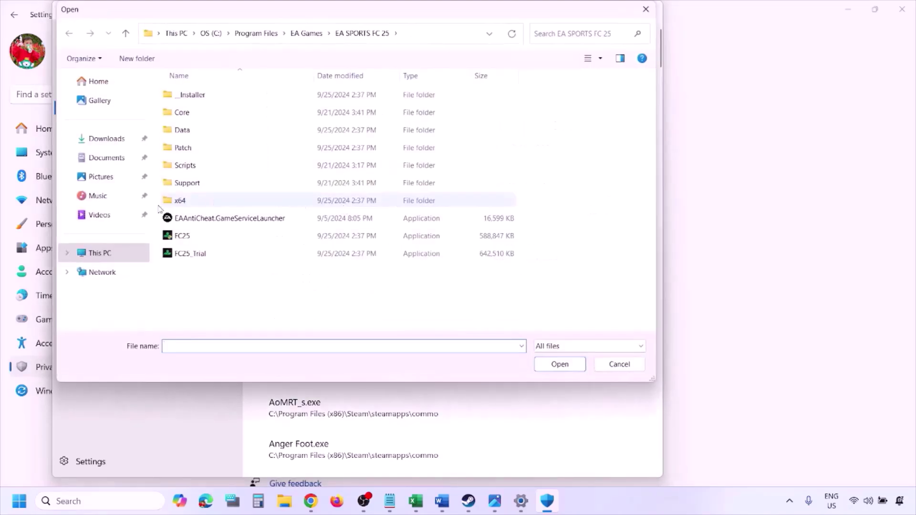
click(103, 254)
click(238, 109)
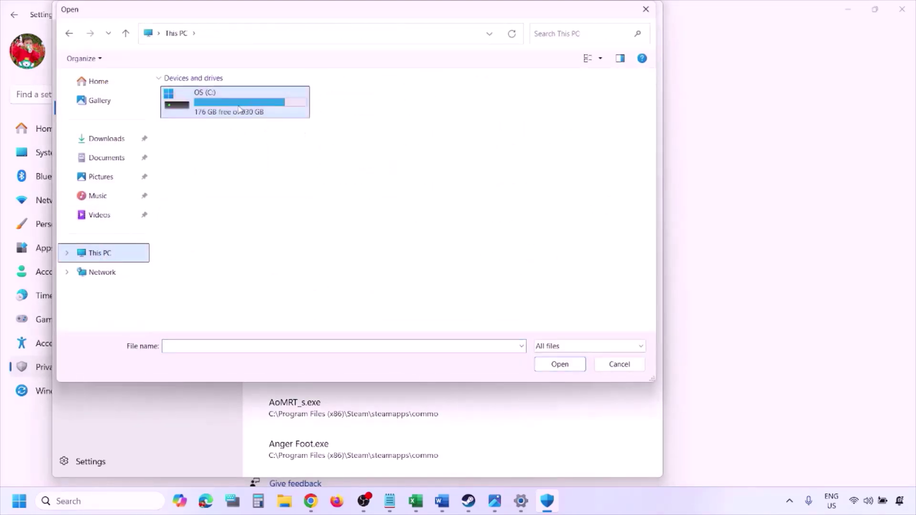
double_click(238, 109)
scroll(237, 110, down, 3)
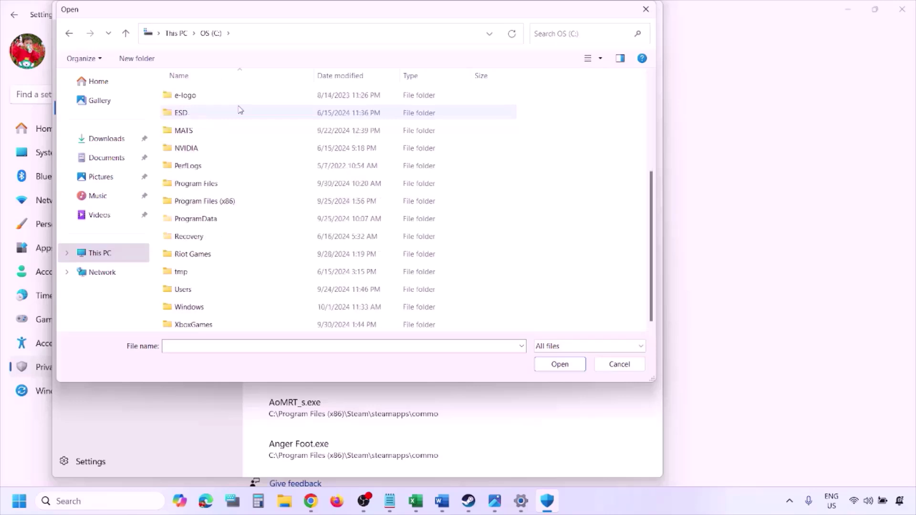
Step: Browse to the Program Files (x86)\Steam\steamapps folder and cancel the file selection without adding an app
double_click(230, 201)
scroll(231, 200, down, 4)
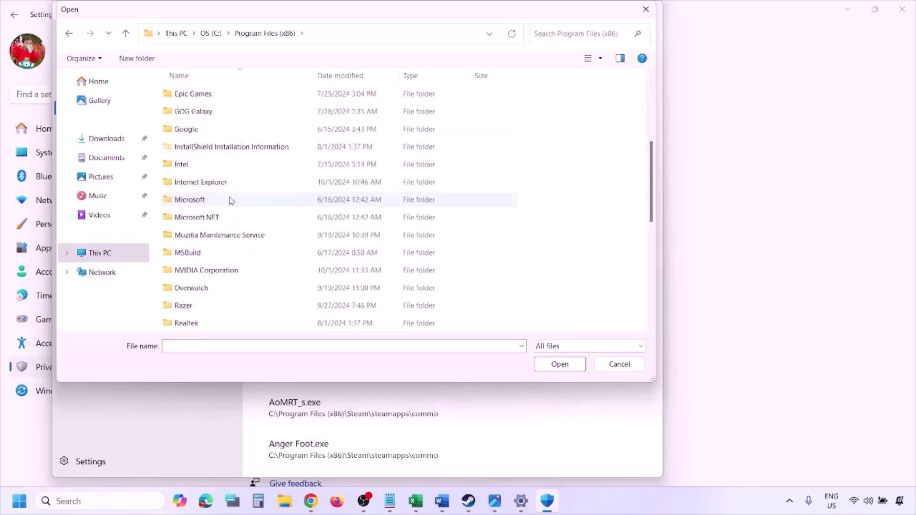
scroll(230, 199, down, 4)
double_click(204, 164)
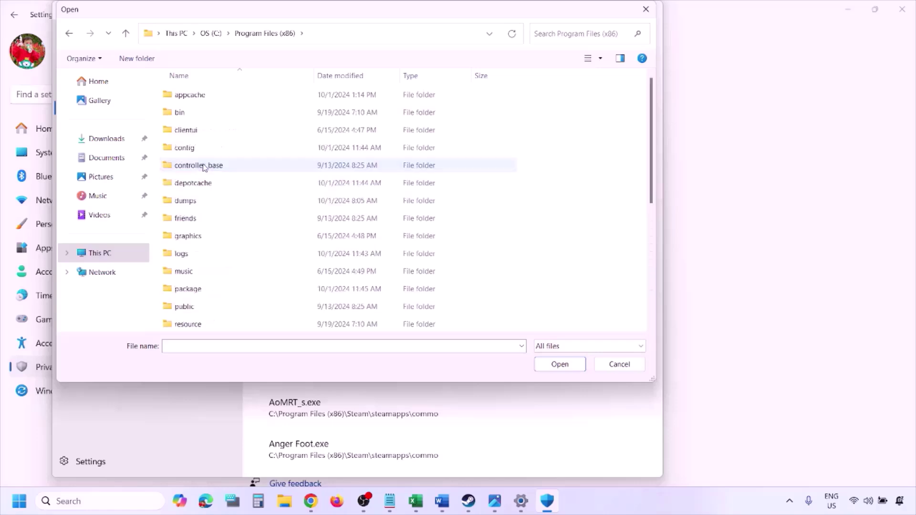
scroll(211, 209, down, 4)
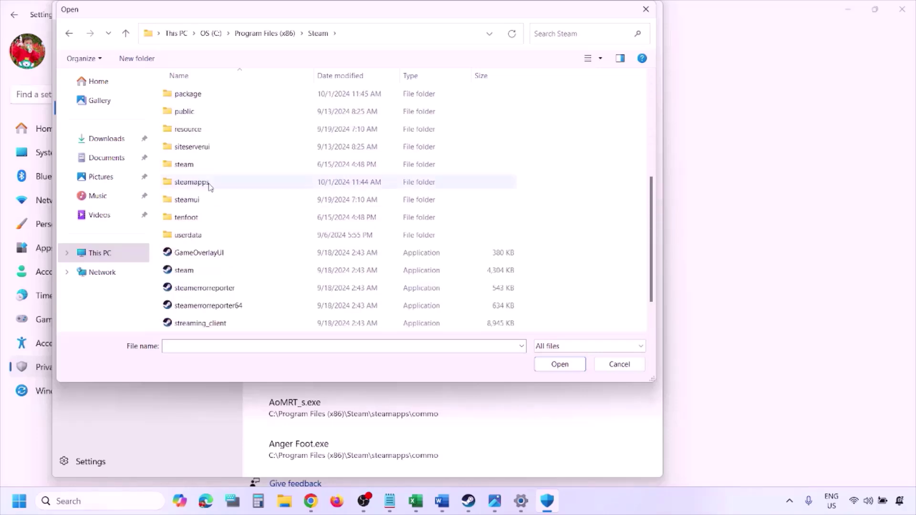
click(209, 187)
double_click(208, 186)
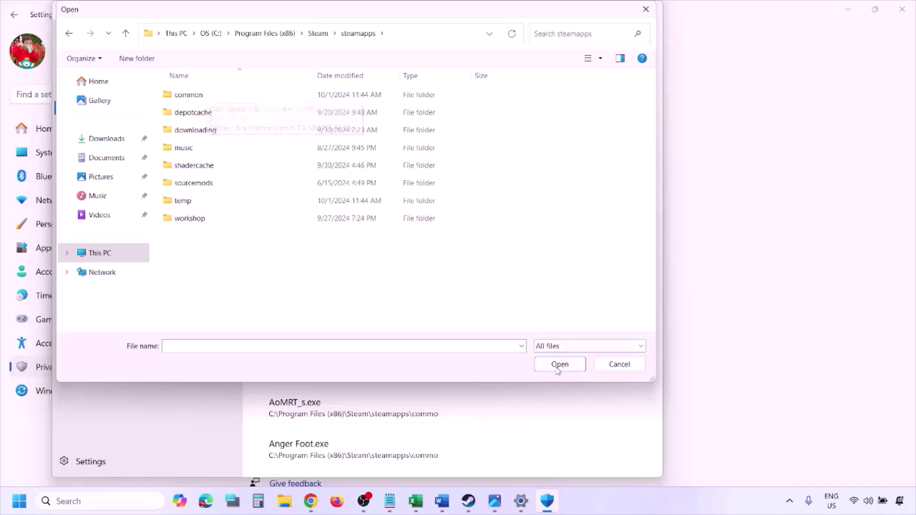
click(619, 365)
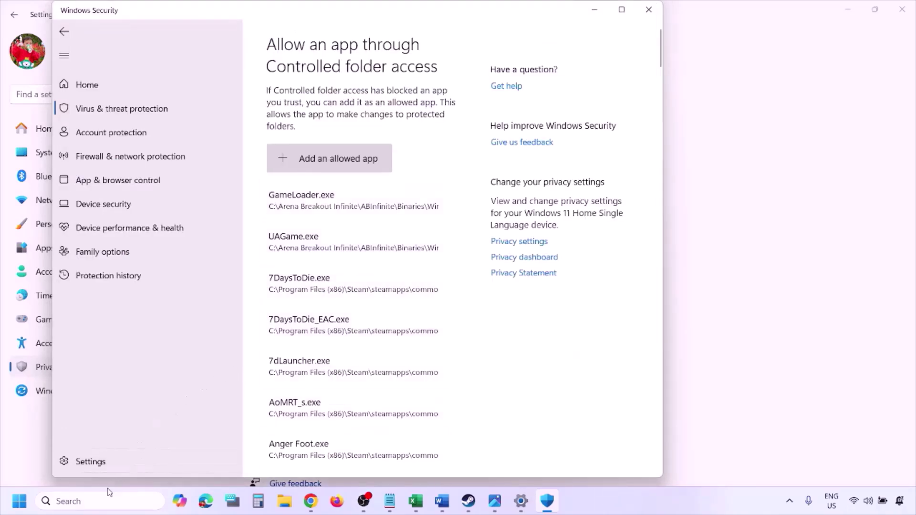
Step: Switch to Control Panel and open the allowed apps and features page of Windows Defender Firewall
click(95, 501)
text(ontrol)
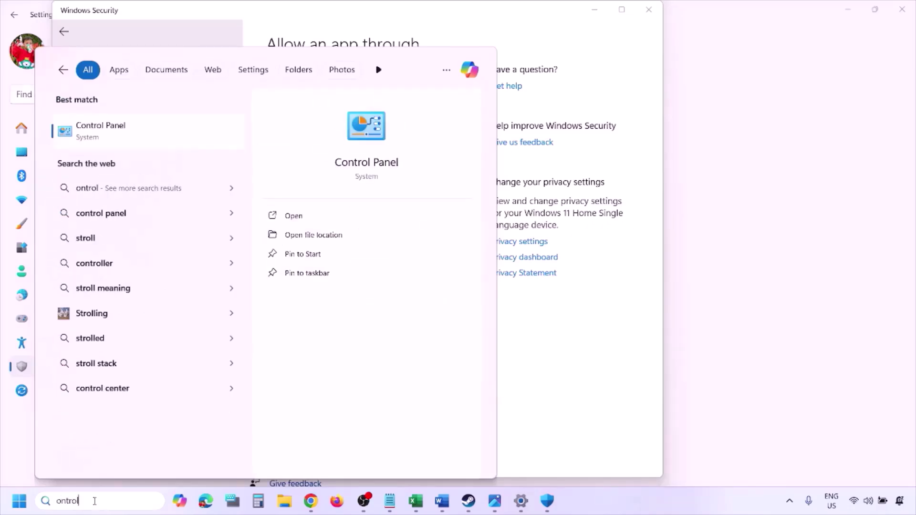
key(Return)
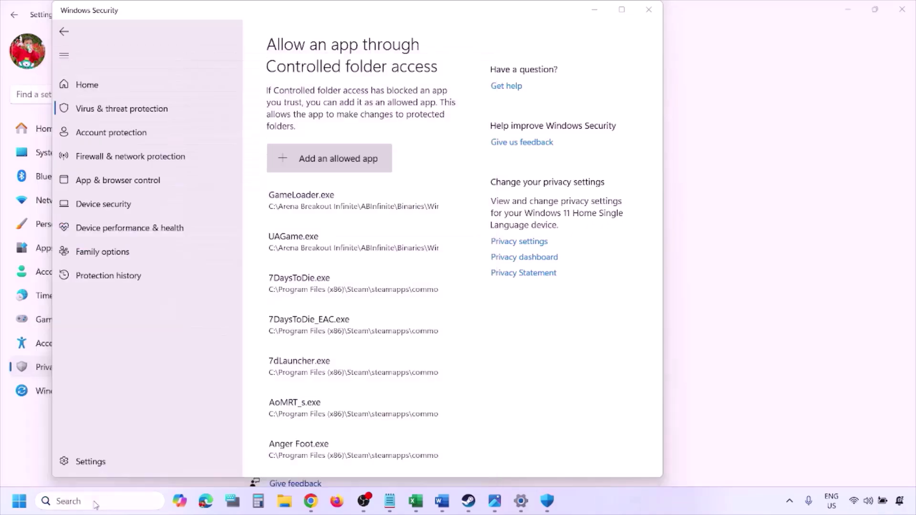
click(315, 95)
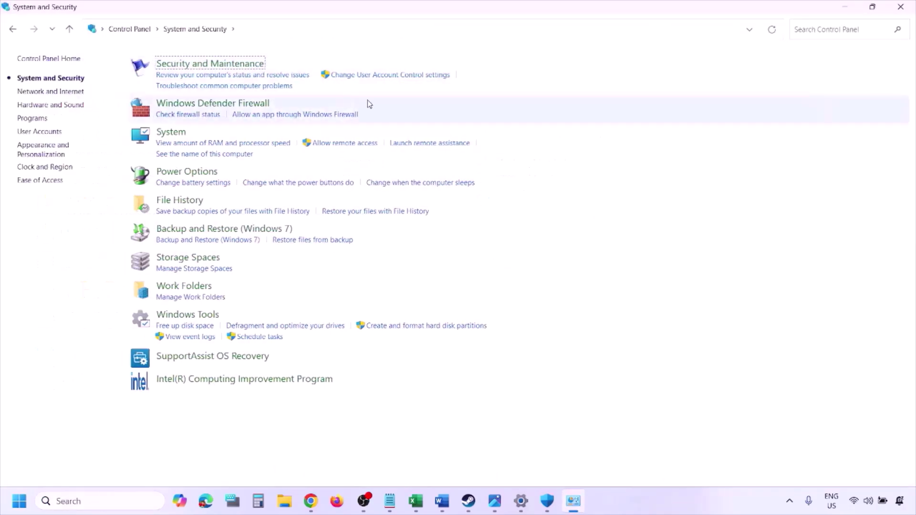
click(247, 104)
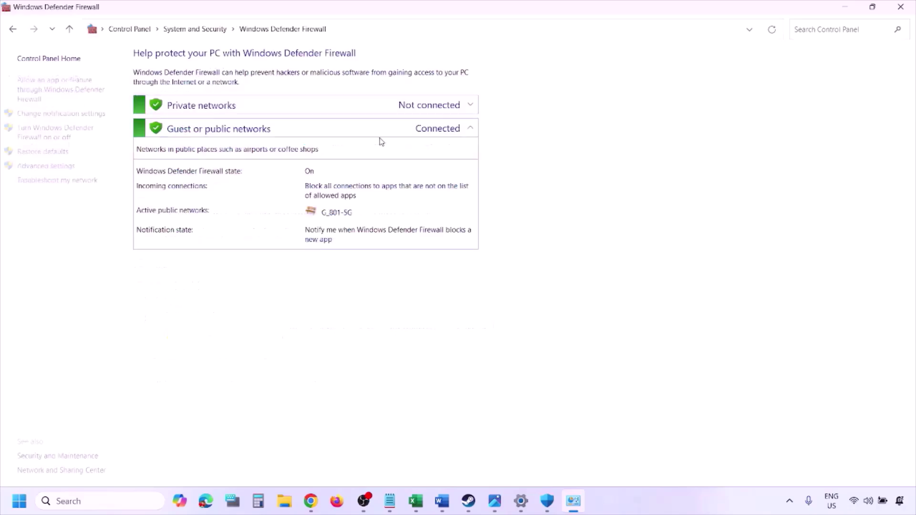
click(63, 88)
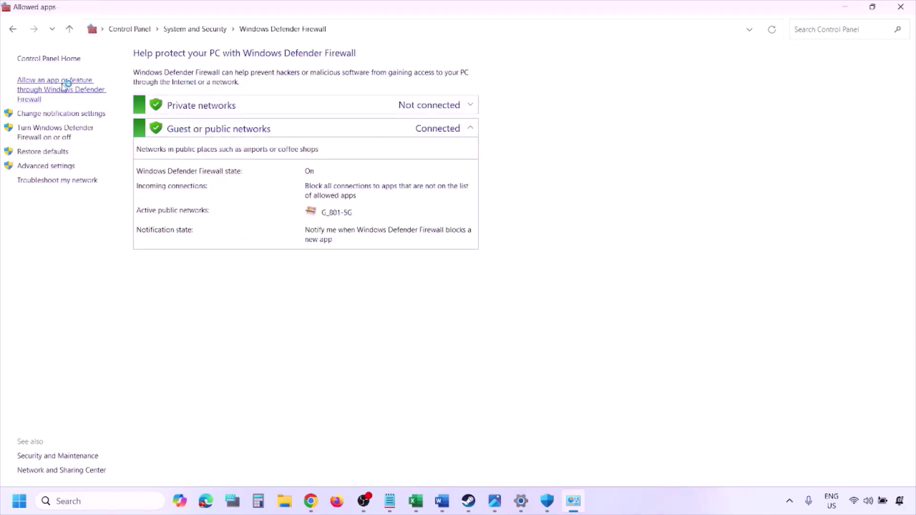
Step: Browse This PC for another app to allow through Windows Defender Firewall, cancel without adding one, and close the allowed apps window
click(615, 91)
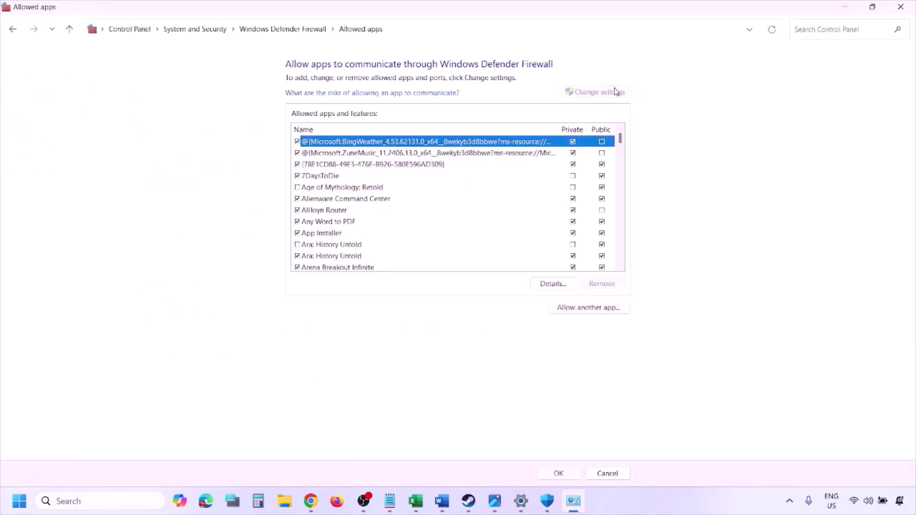
click(590, 309)
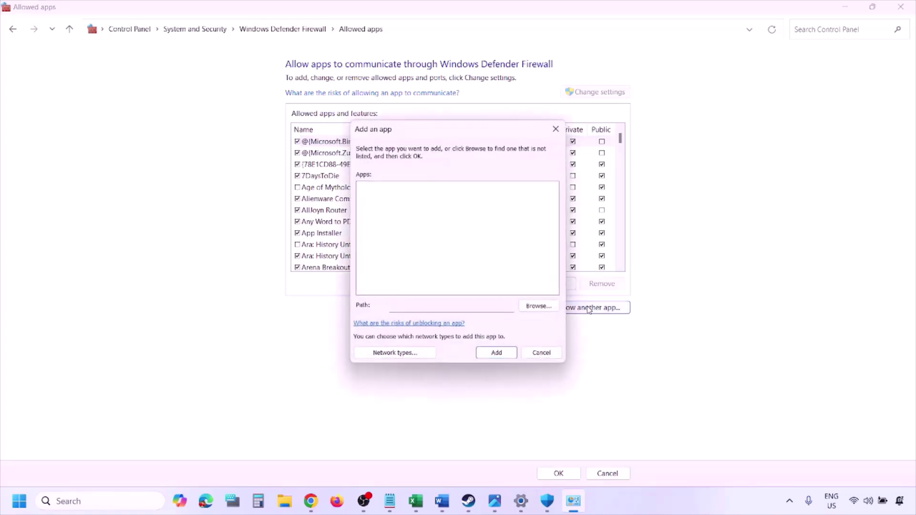
click(540, 307)
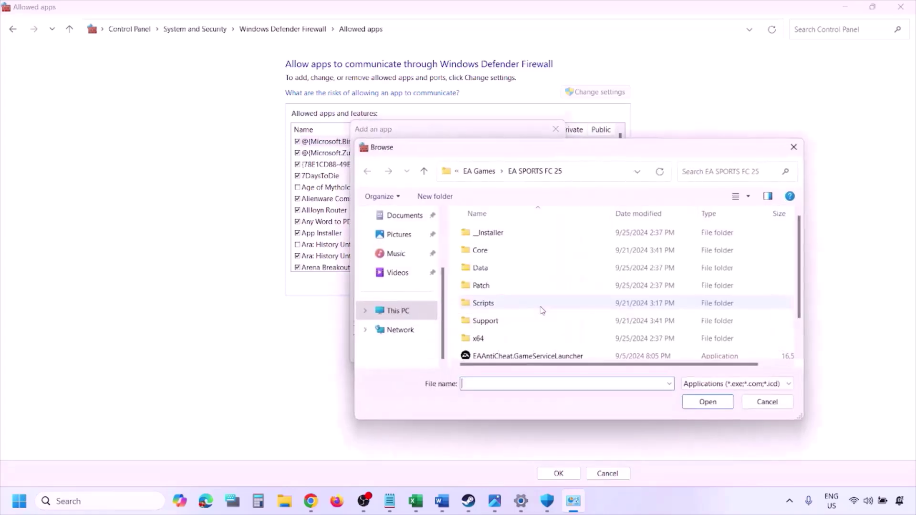
click(419, 313)
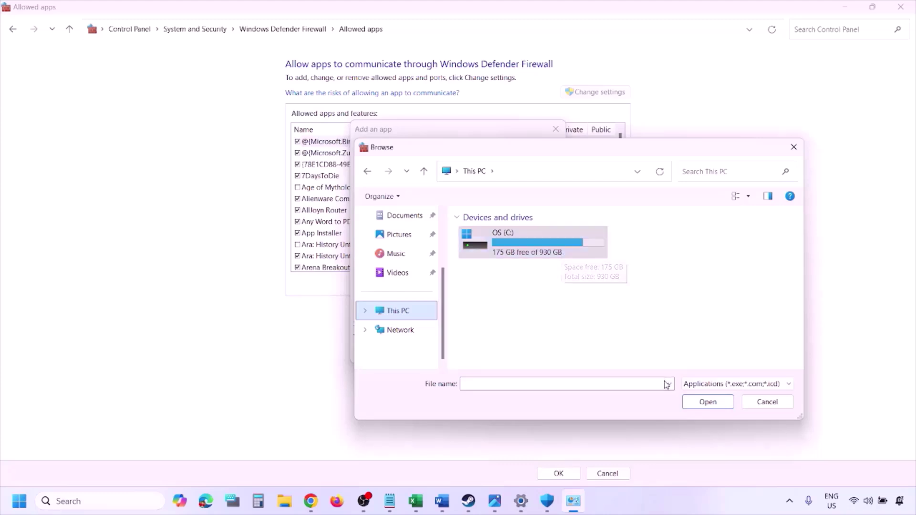
click(760, 406)
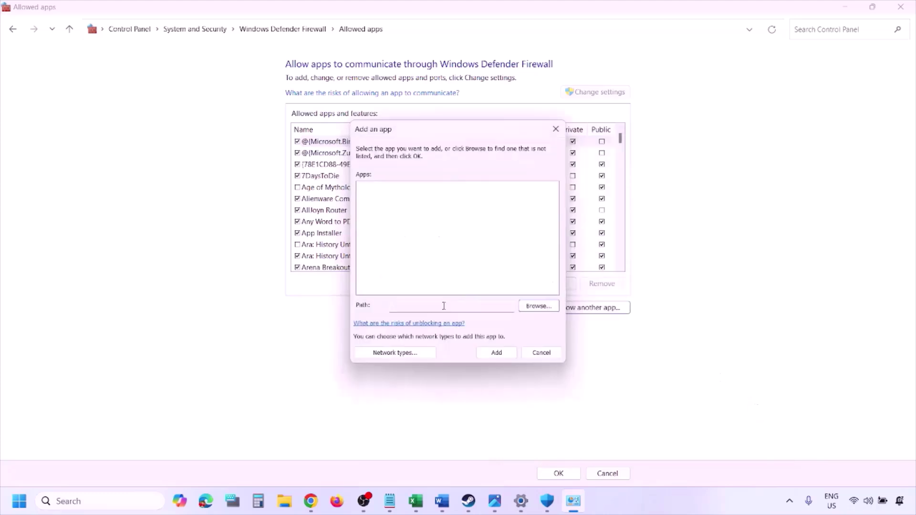
click(534, 354)
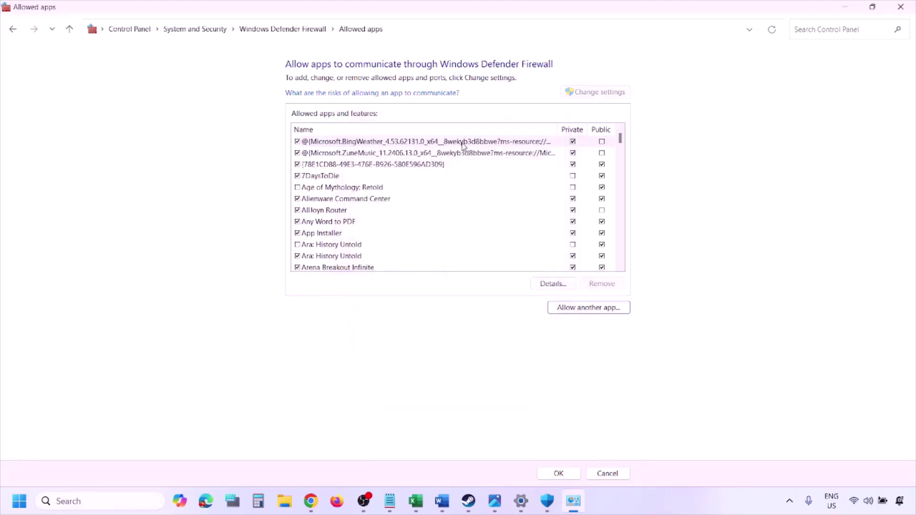
click(901, 7)
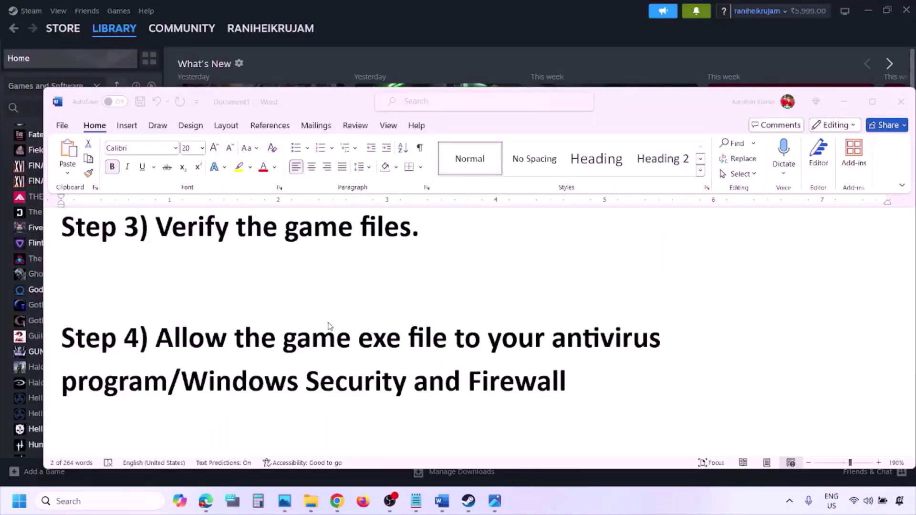
Step: Review Step 5 of the Word document on clean graphics driver installation, highlighting the NVIDIA and AMD driver links
scroll(328, 326, down, 3)
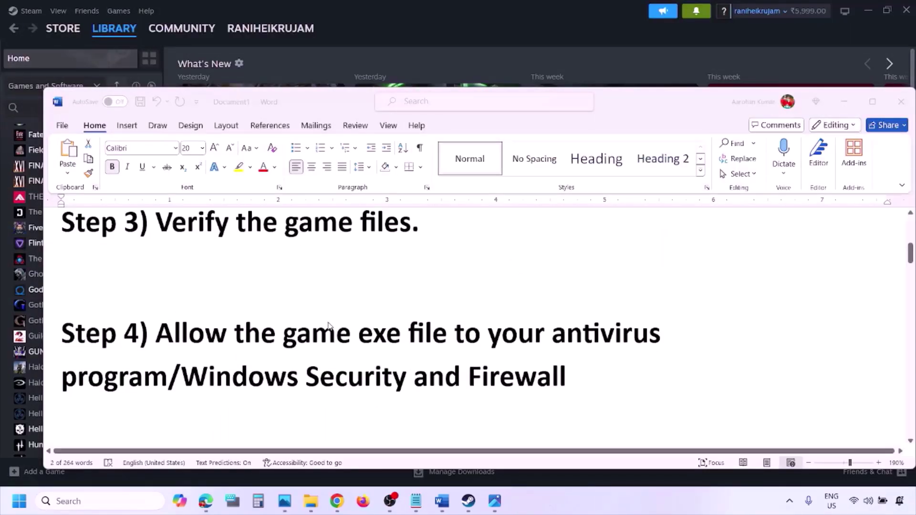
scroll(299, 344, down, 2)
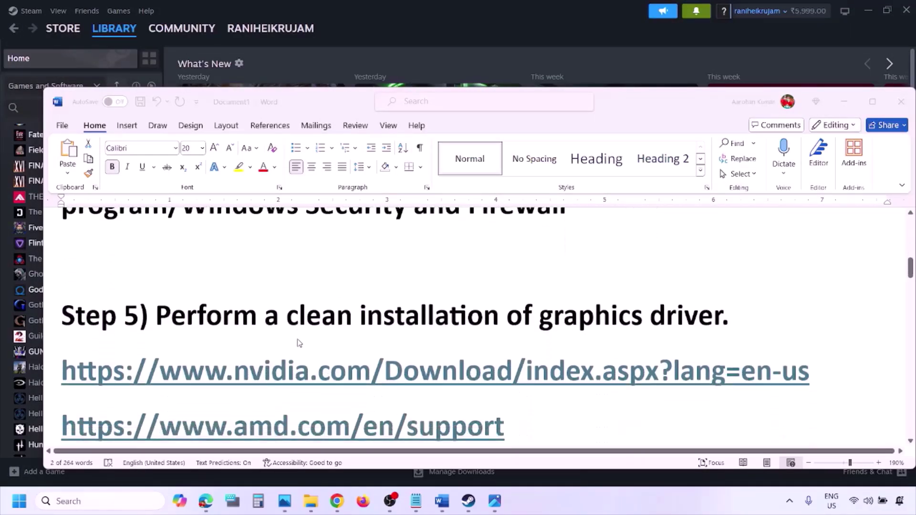
double_click(222, 313)
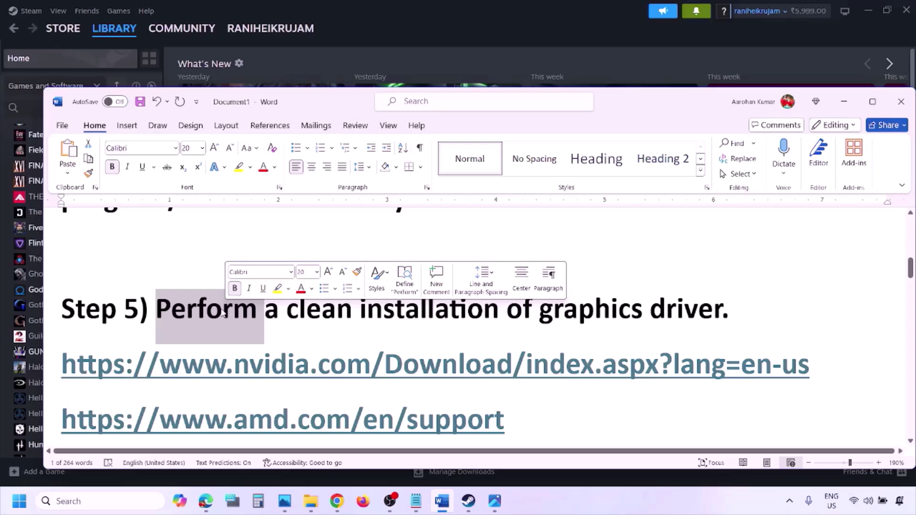
drag(205, 365, 330, 367)
scroll(330, 375, down, 1)
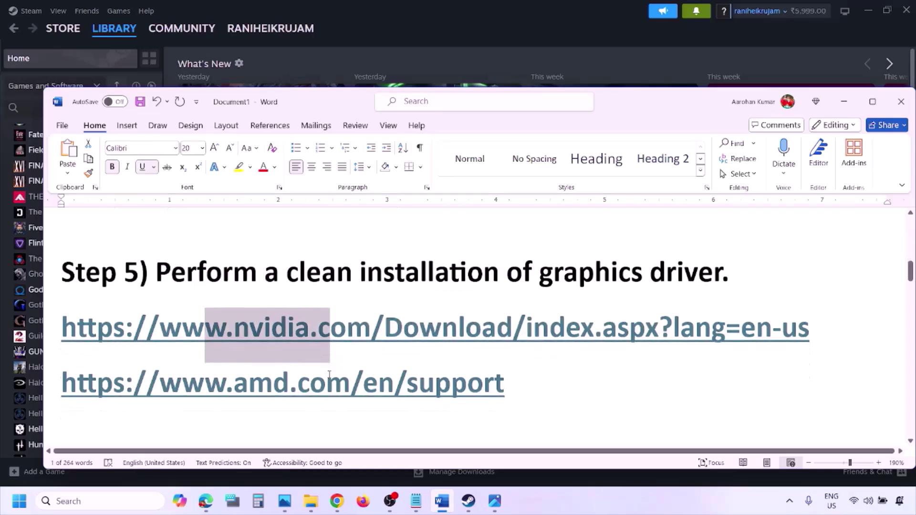
drag(205, 362, 482, 420)
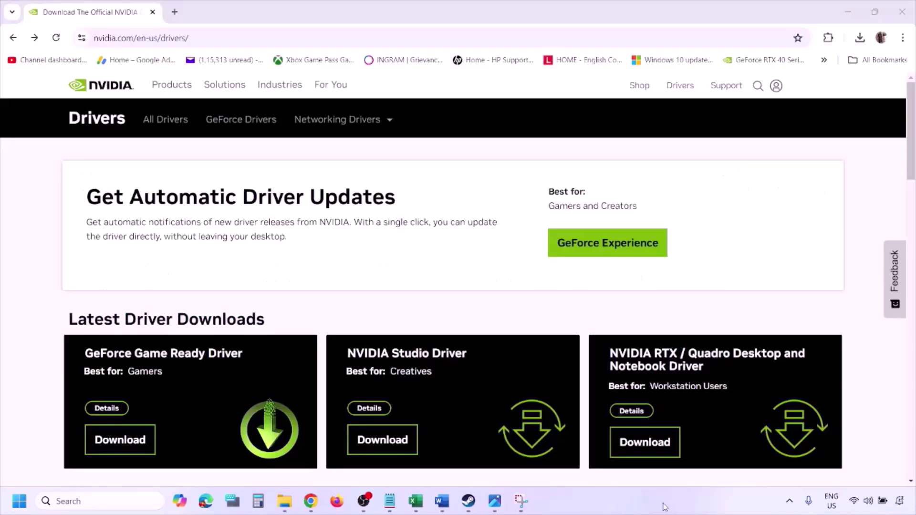
Step: On NVIDIA's drivers page, search for the GeForce RTX 3050 Laptop GPU driver with Windows 11 and English (US)
scroll(214, 292, down, 8)
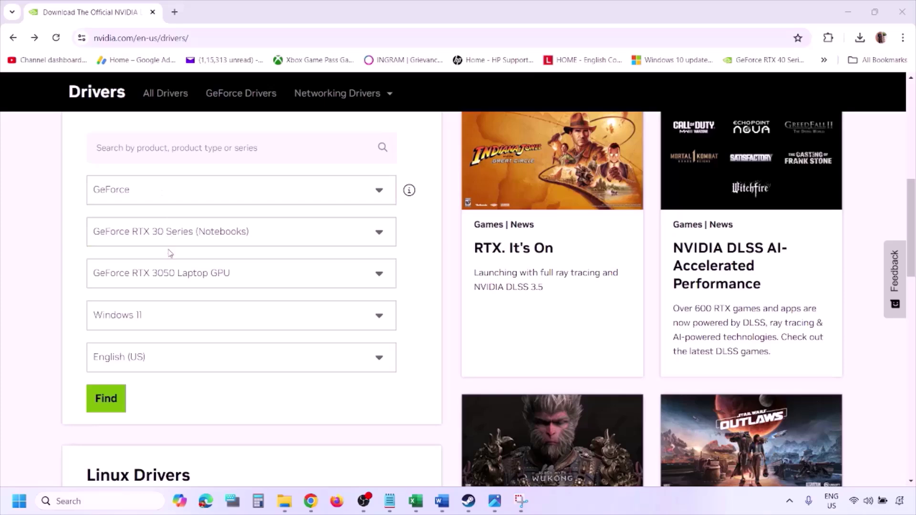
click(151, 318)
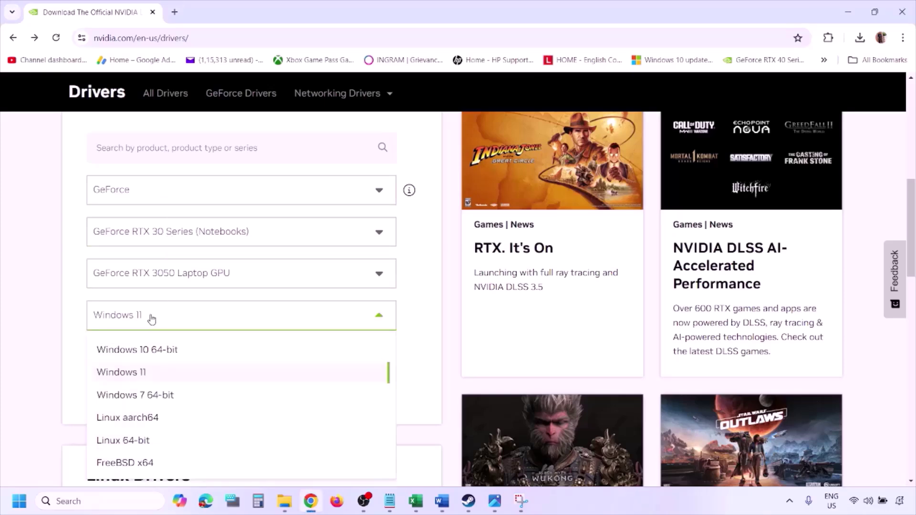
click(133, 375)
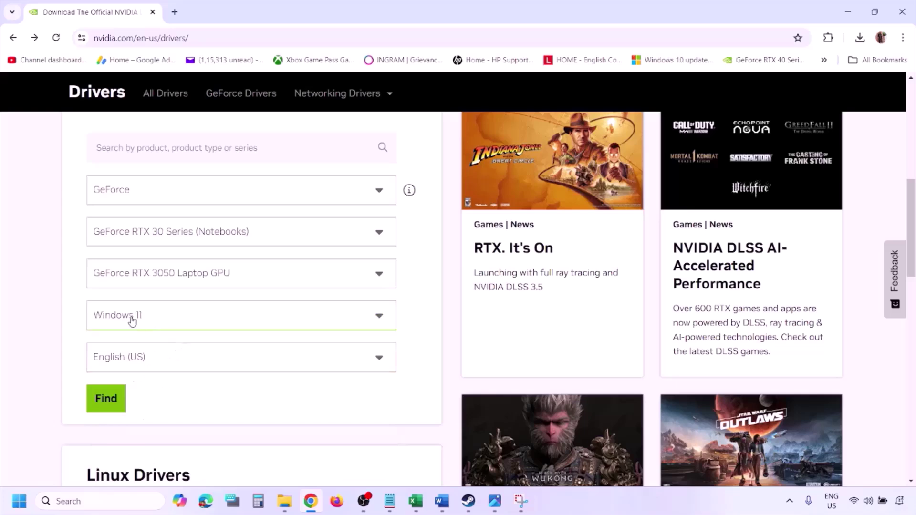
click(108, 400)
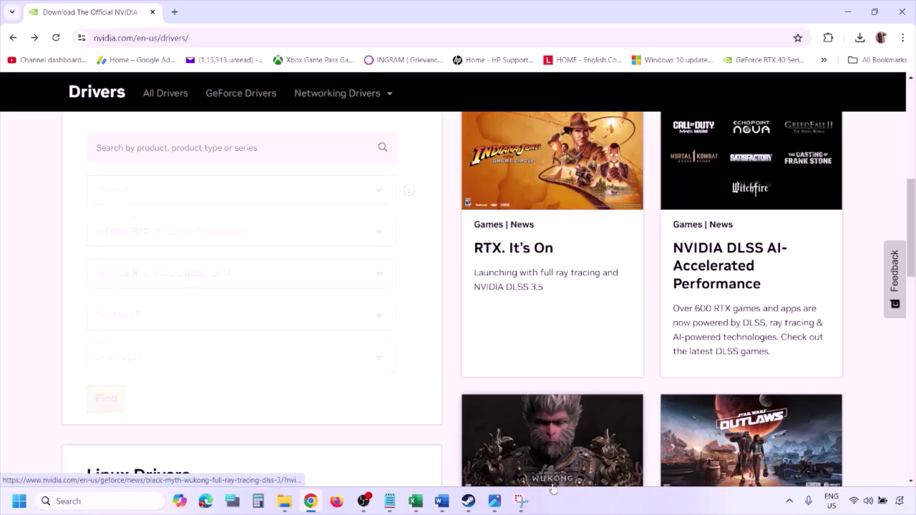
Step: Switch to Photos and go through images 1.png to 5.png, covering the NVIDIA driver download and custom clean installation
click(495, 501)
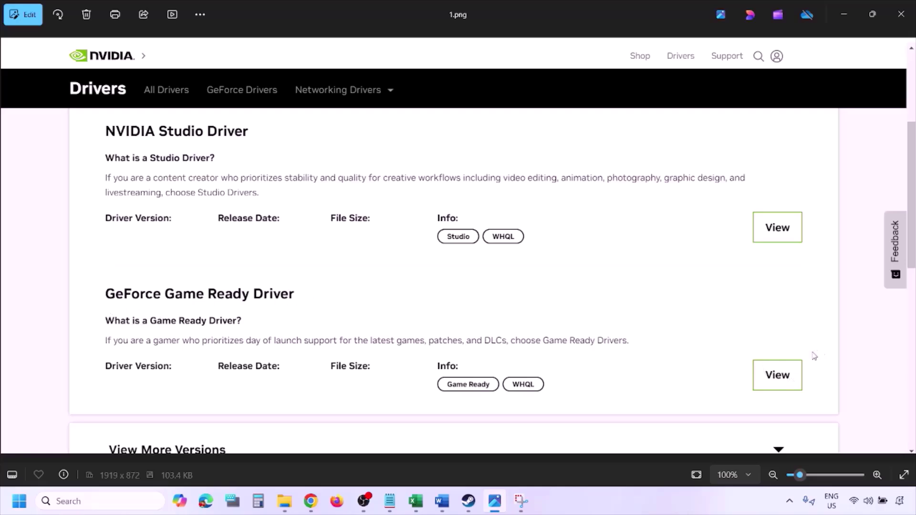
key(Right)
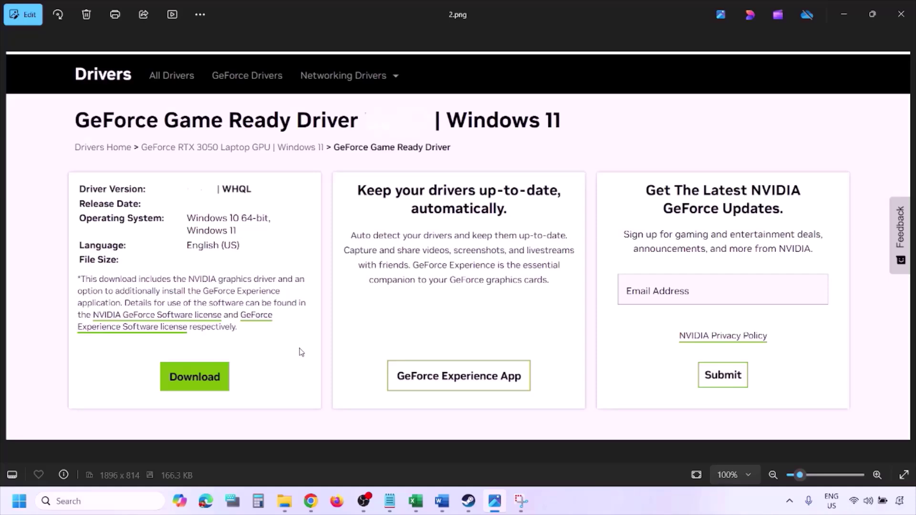
key(Right)
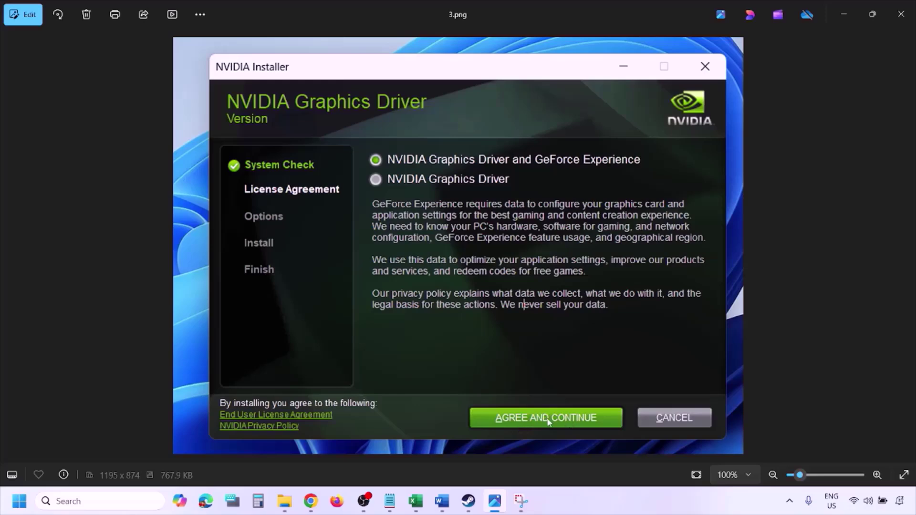
key(Right)
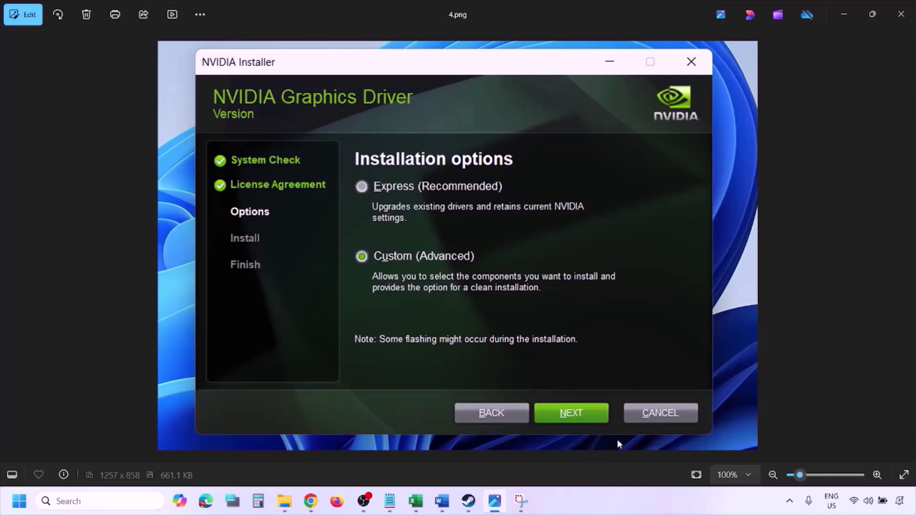
key(Right)
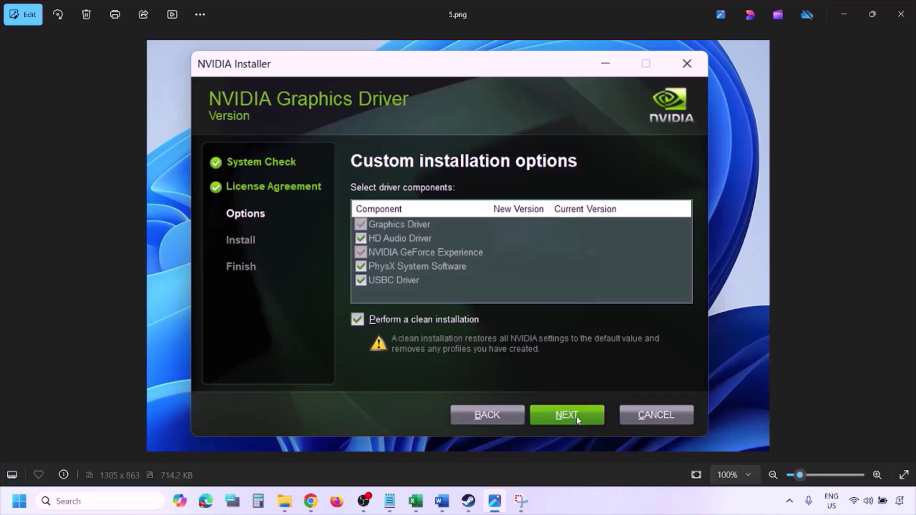
Step: Bring up the PC's power options and choose Restart
click(19, 501)
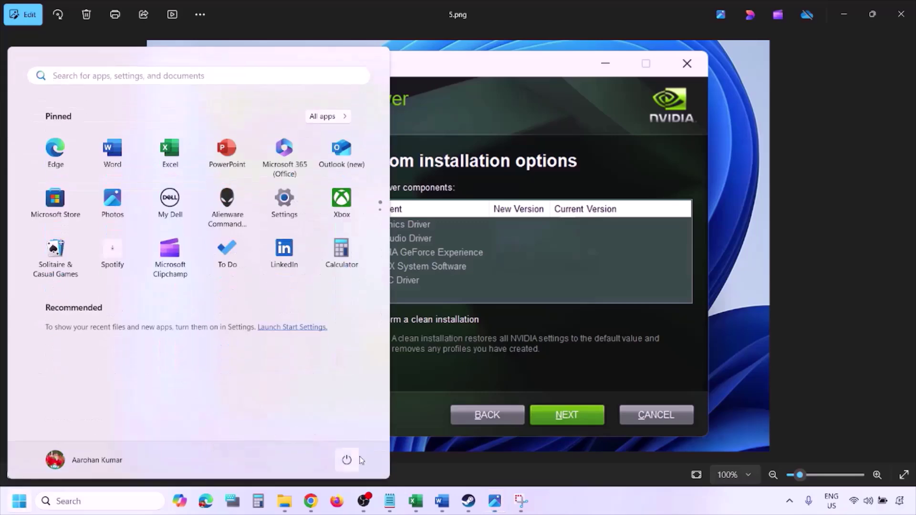
click(348, 461)
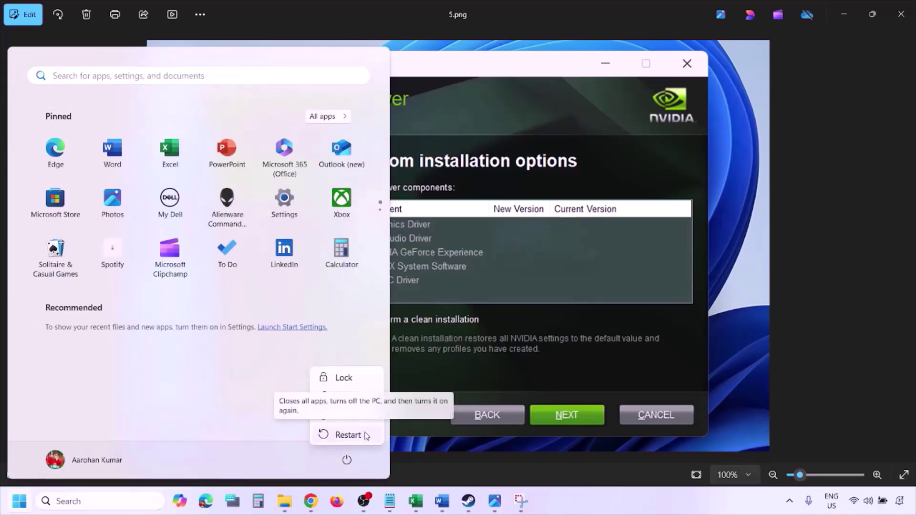
click(348, 435)
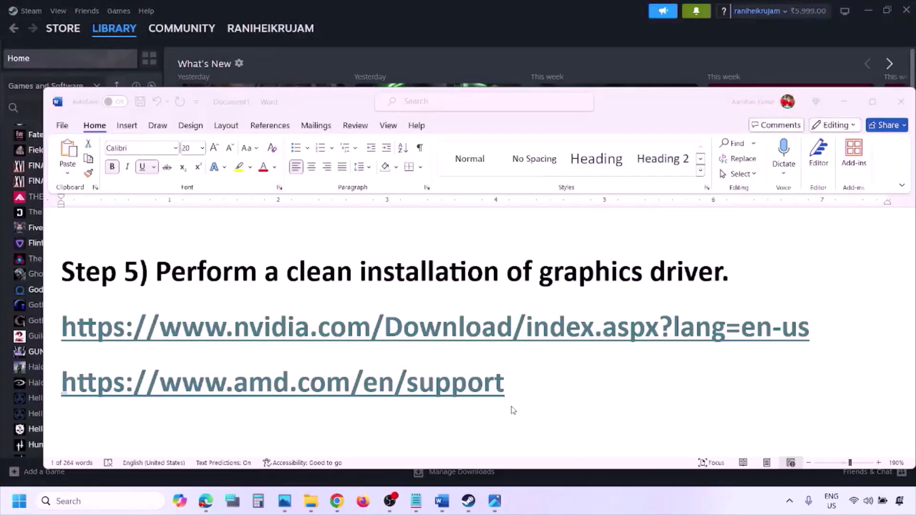
Step: Highlight the AMD support link in the Word document, then bring up the PC's power options and dismiss them
click(541, 384)
drag(521, 385, 524, 385)
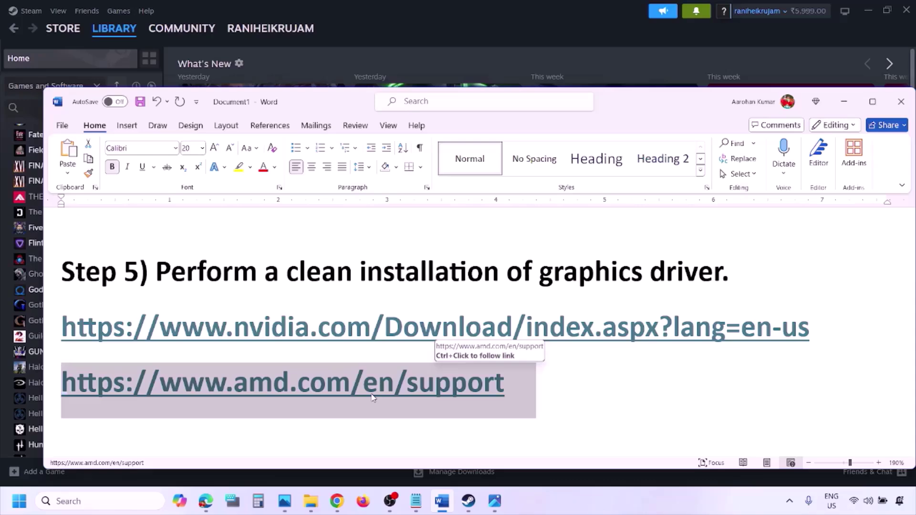
key(super)
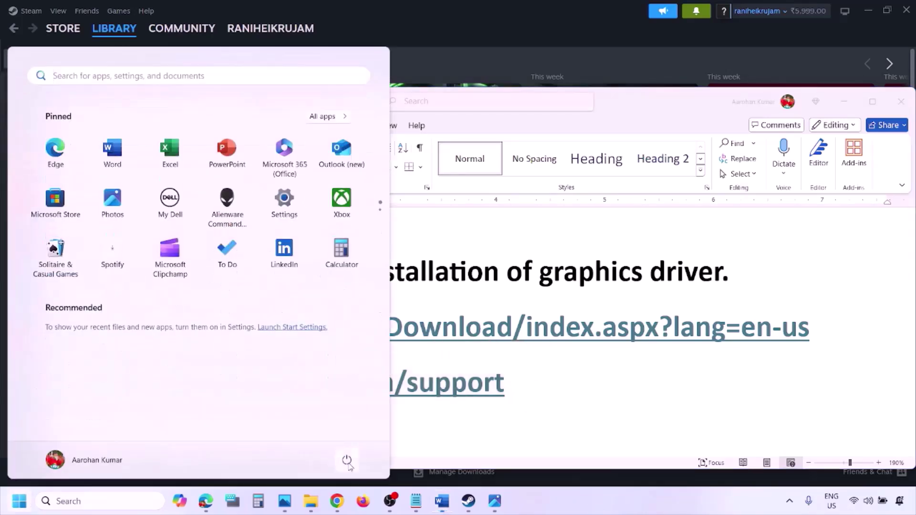
click(347, 462)
click(579, 503)
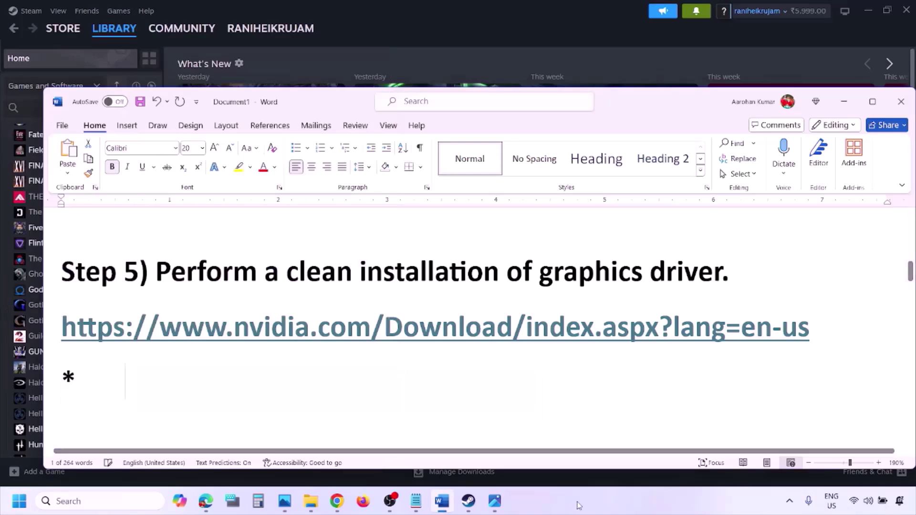
scroll(430, 327, down, 5)
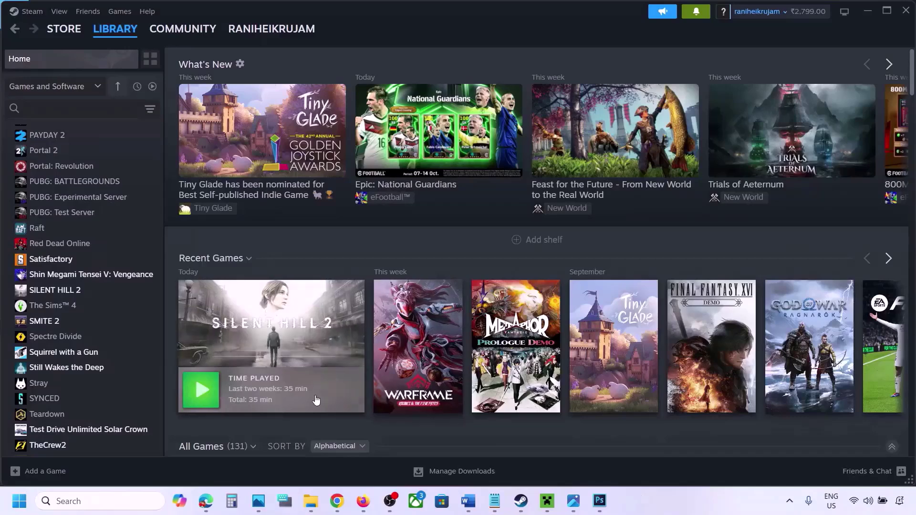
Step: Search Windows for "graphics" and open Graphics settings
click(74, 501)
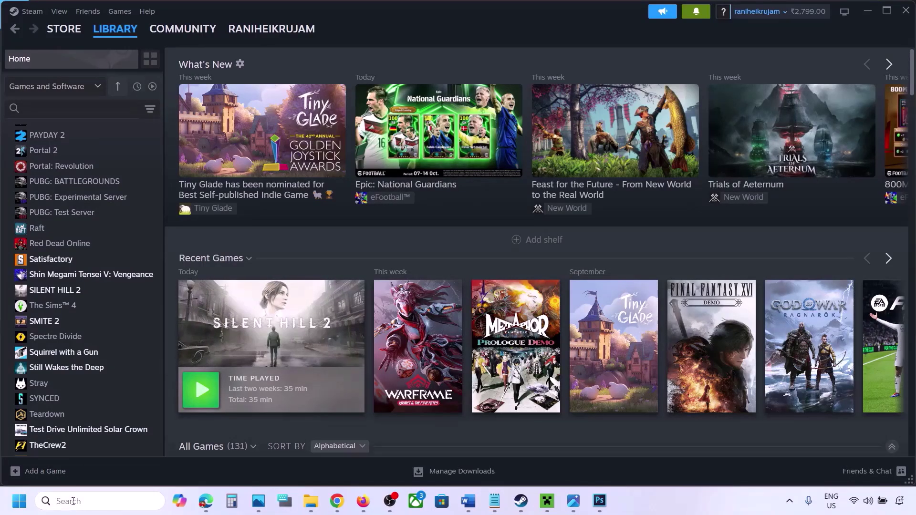
text(graphics)
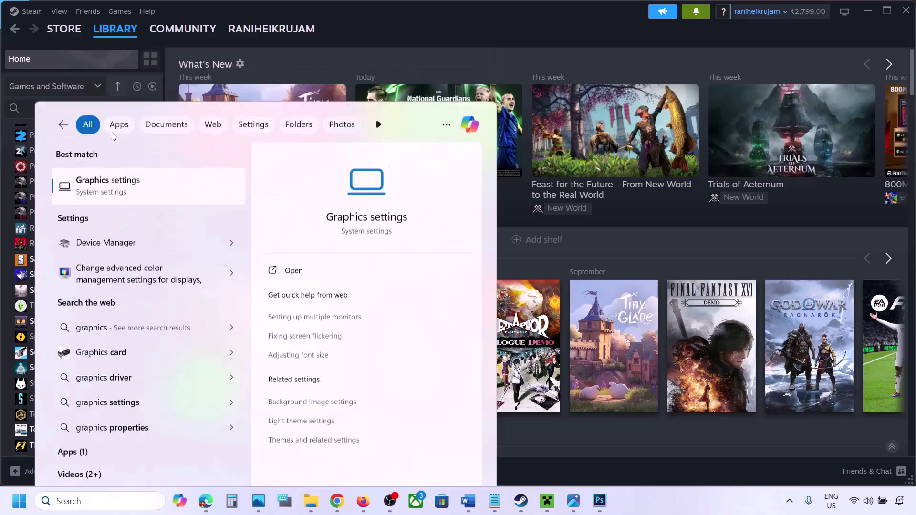
click(114, 136)
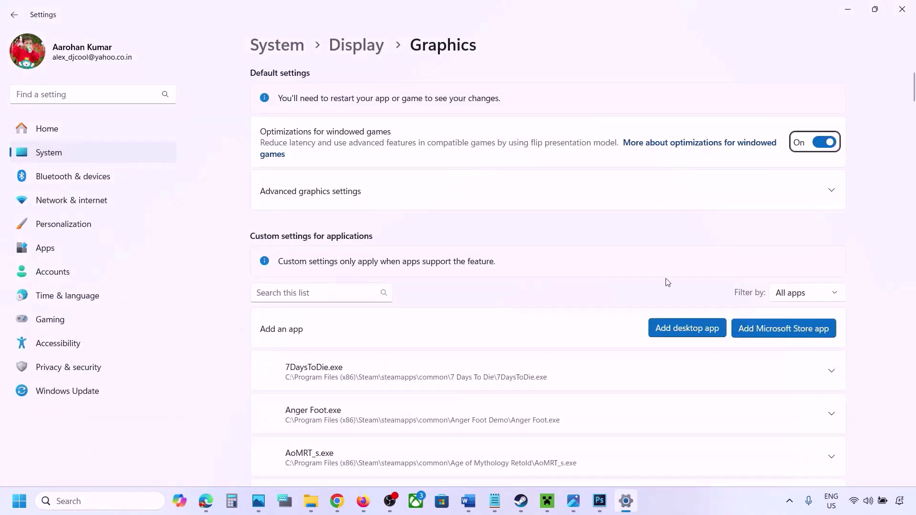
Step: Start adding a desktop app to the custom graphics settings and browse to the steamapps\common folder
click(693, 330)
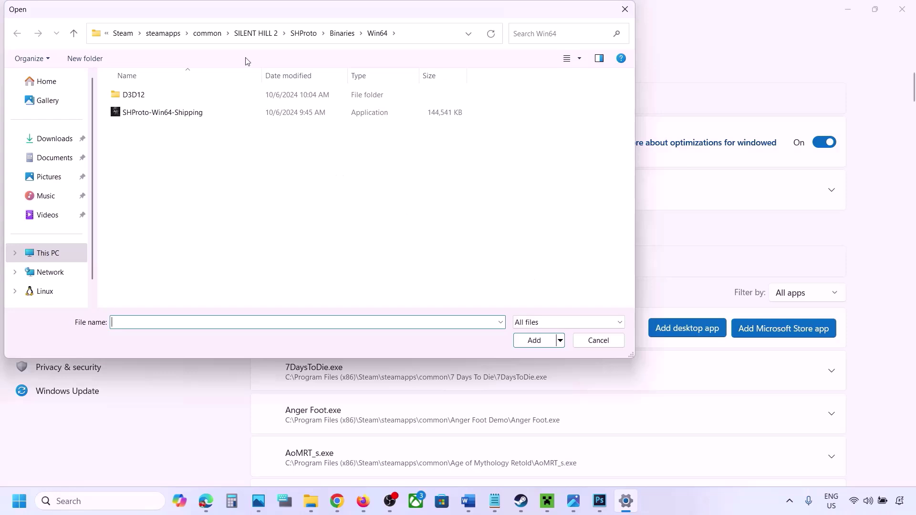
click(215, 34)
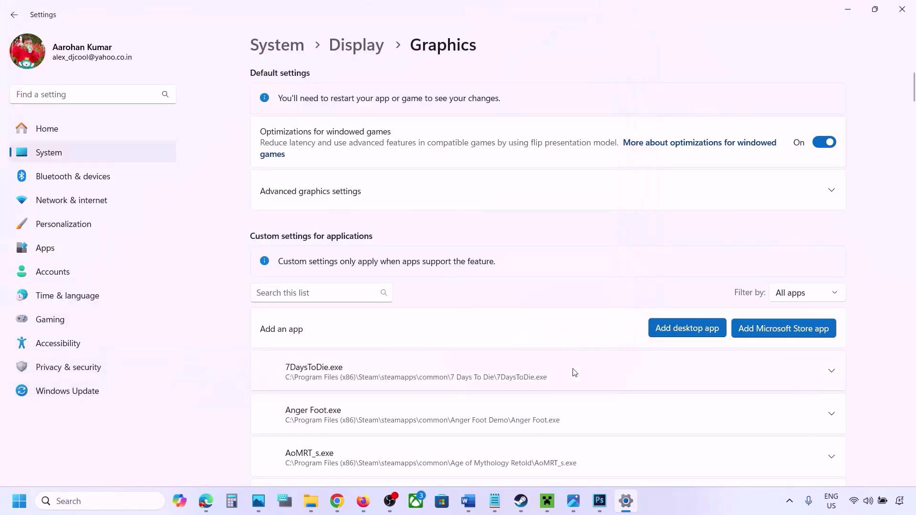
Step: Set the GPU preference of ChainedTogether-Win64-Shipping.exe to High Performance (NVIDIA GeForce RTX 3050 Laptop GPU)
scroll(574, 370, down, 5)
scroll(575, 372, down, 3)
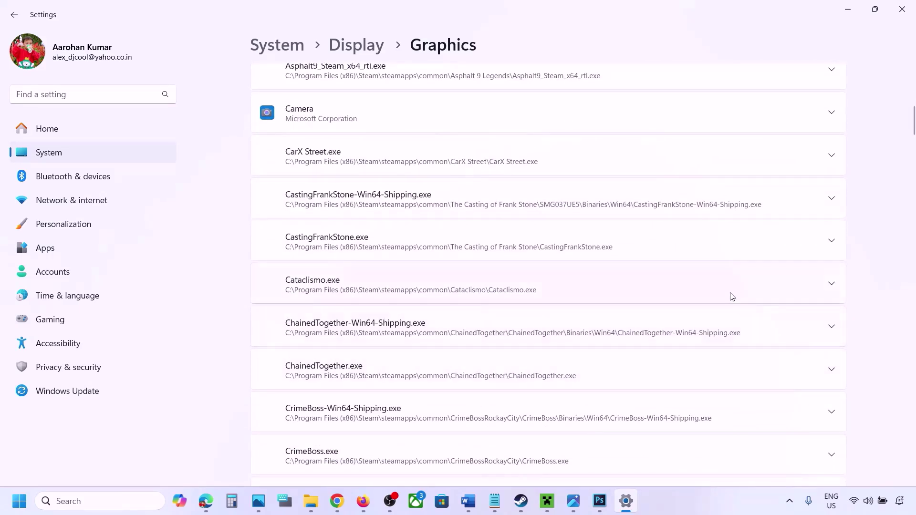
click(832, 330)
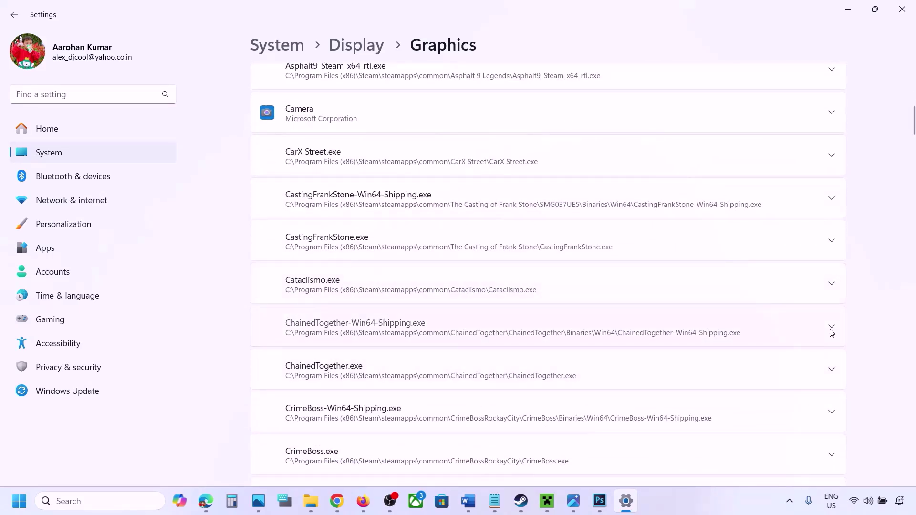
click(775, 366)
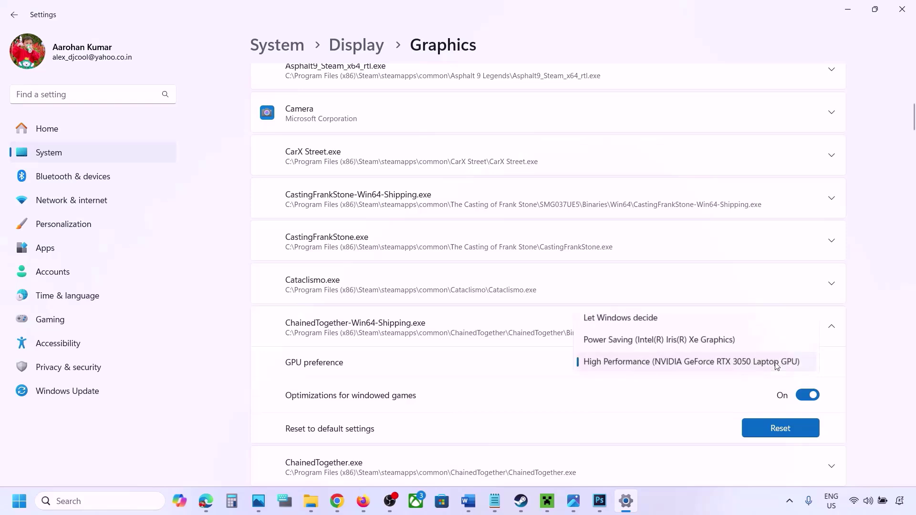
click(725, 363)
click(703, 493)
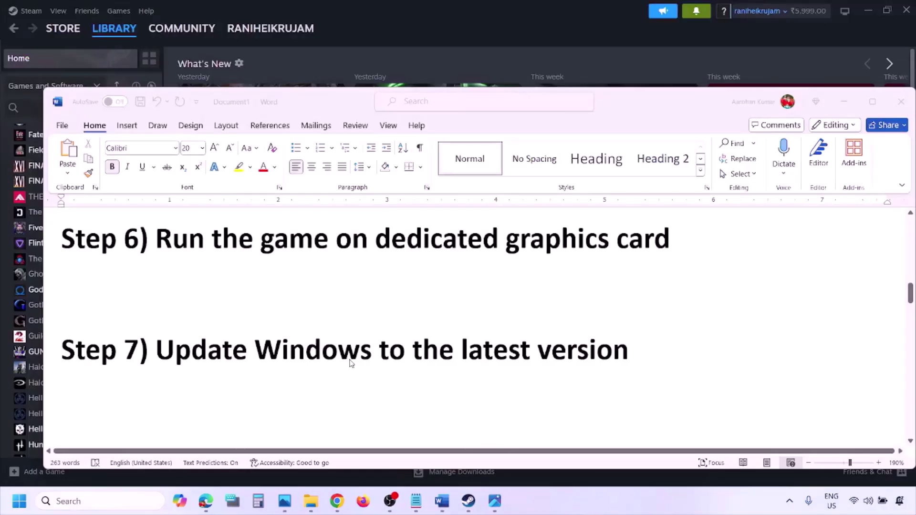
Step: Highlight the Step 7 instruction in the Word document, then open Windows Update in Settings and check for updates
click(179, 355)
drag(162, 351, 618, 362)
key(super+i)
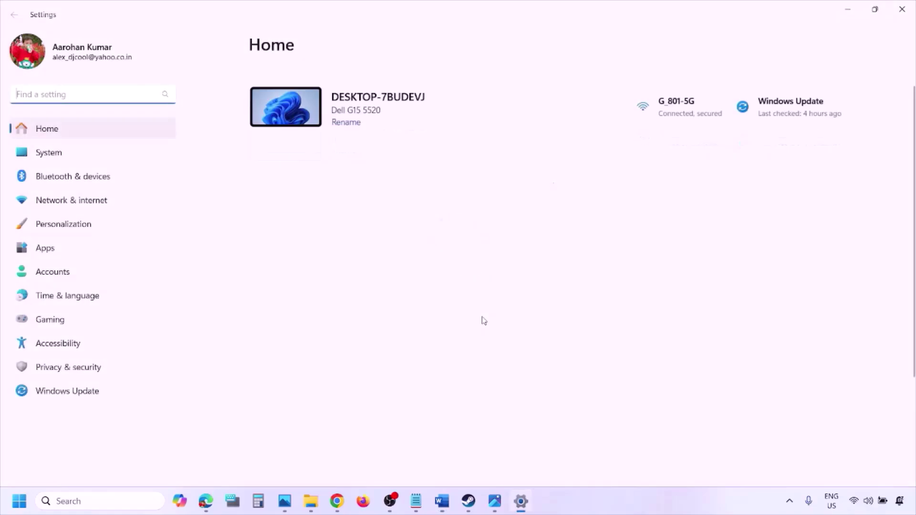
click(76, 394)
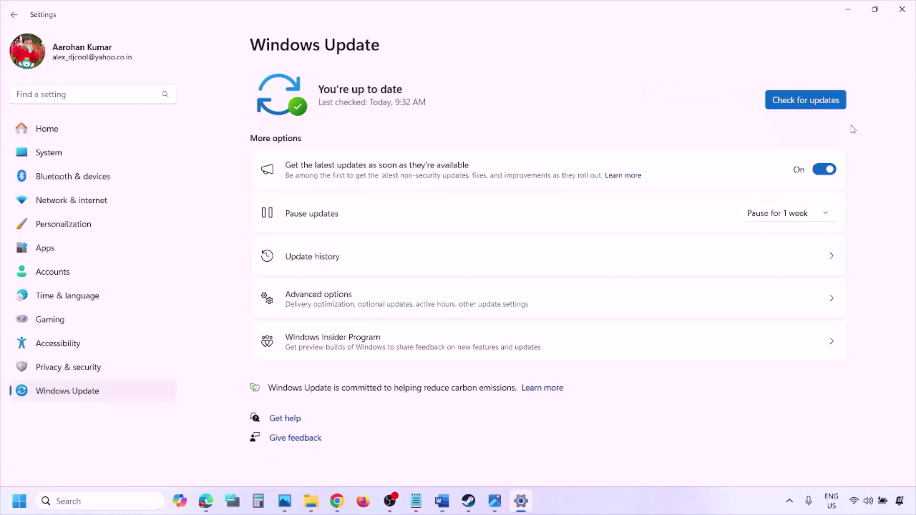
click(805, 101)
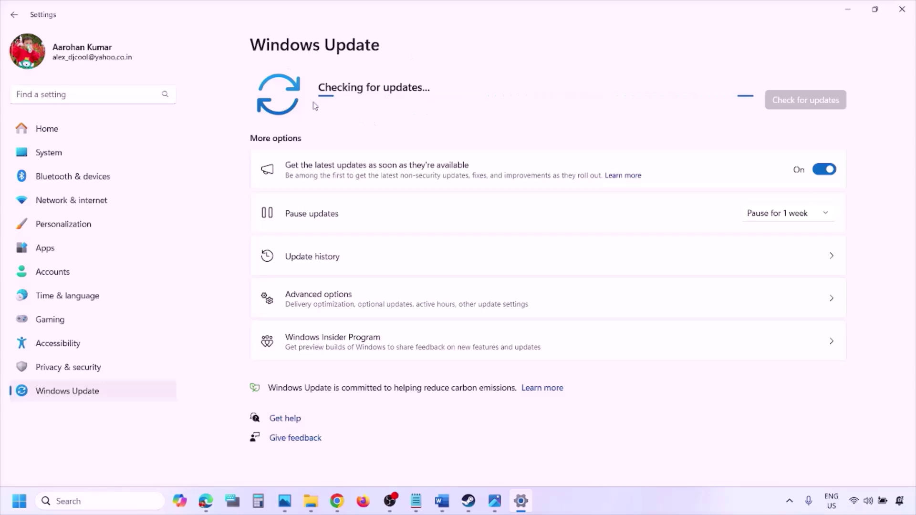
Step: Bring up the PC's power options to show Restart, then dismiss them
click(19, 501)
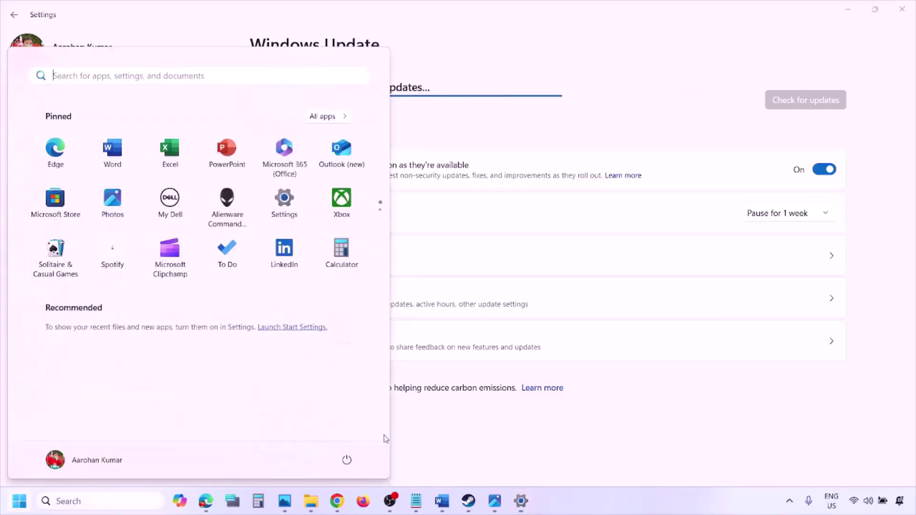
click(347, 460)
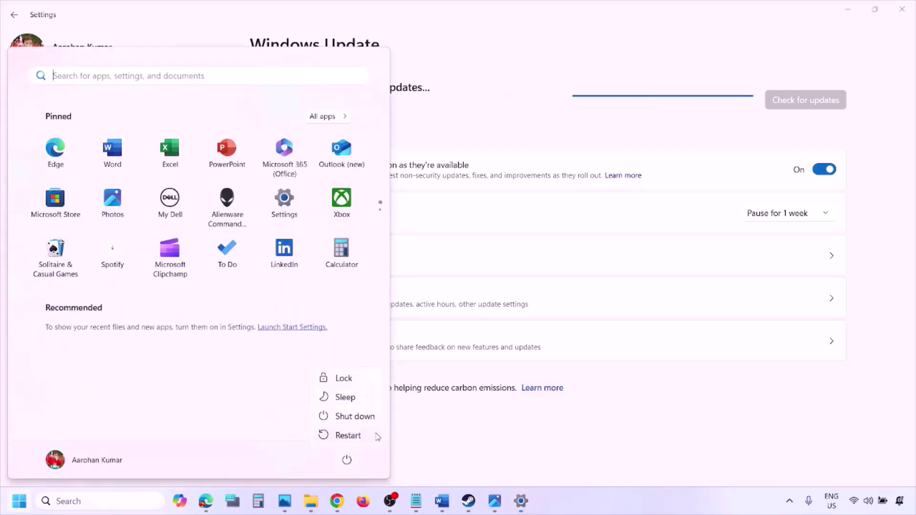
click(442, 501)
Step: Switch to the Word document and copy the Visual C++ download link from Step 8
click(443, 502)
scroll(401, 373, down, 3)
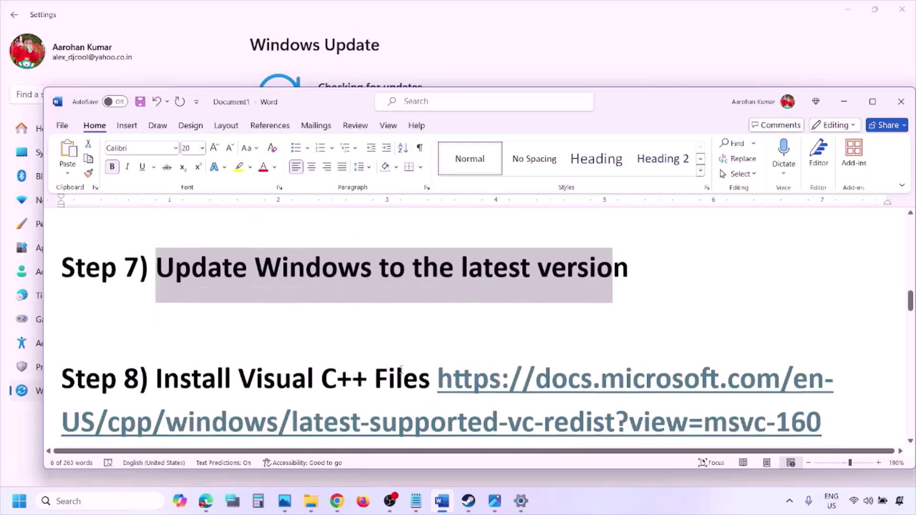
drag(836, 397, 553, 361)
key(ctrl+c)
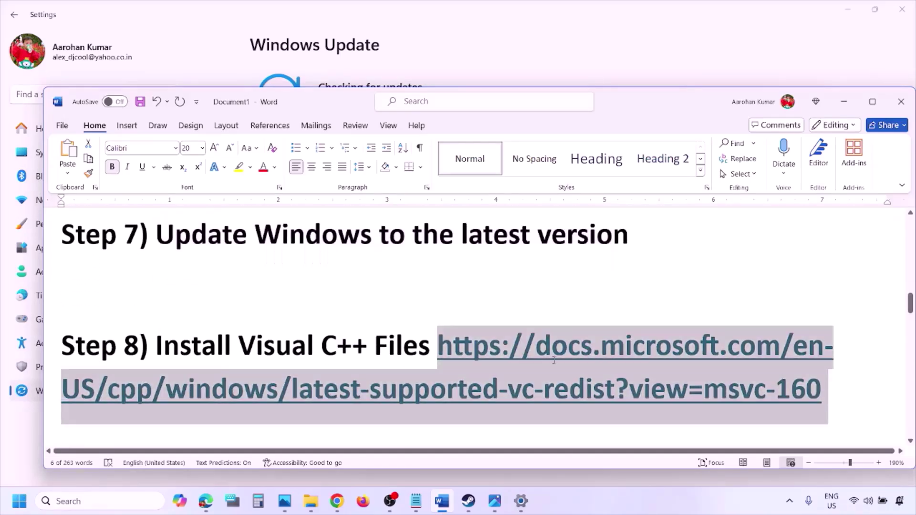
Step: Open the copied Visual C++ link in a new Chrome window
right_click(337, 501)
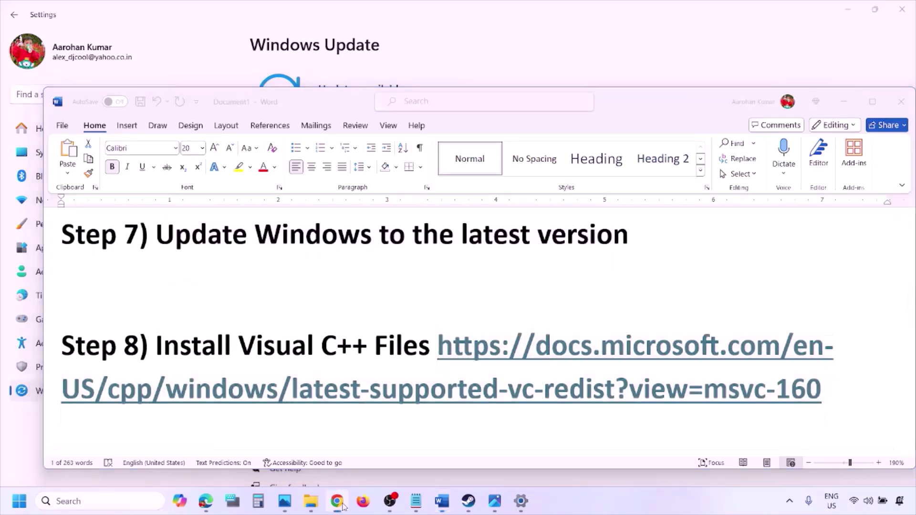
click(298, 396)
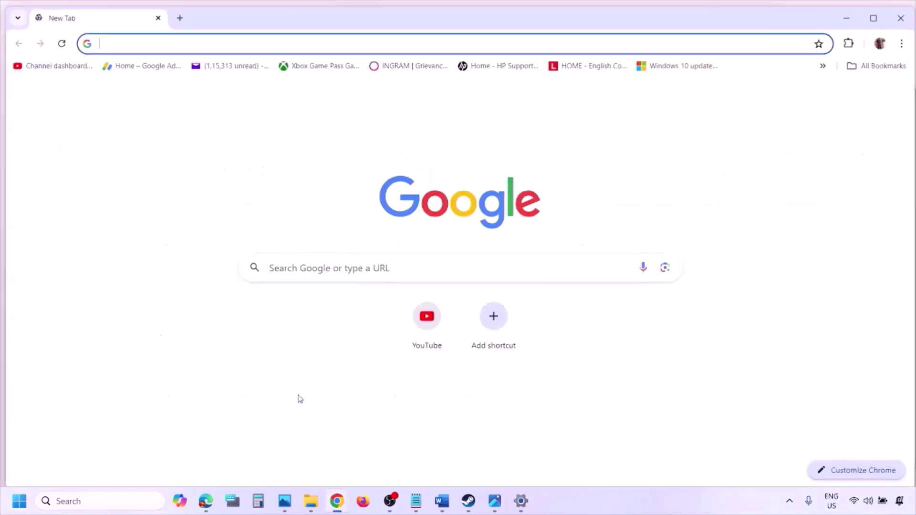
key(ctrl+v)
key(Return)
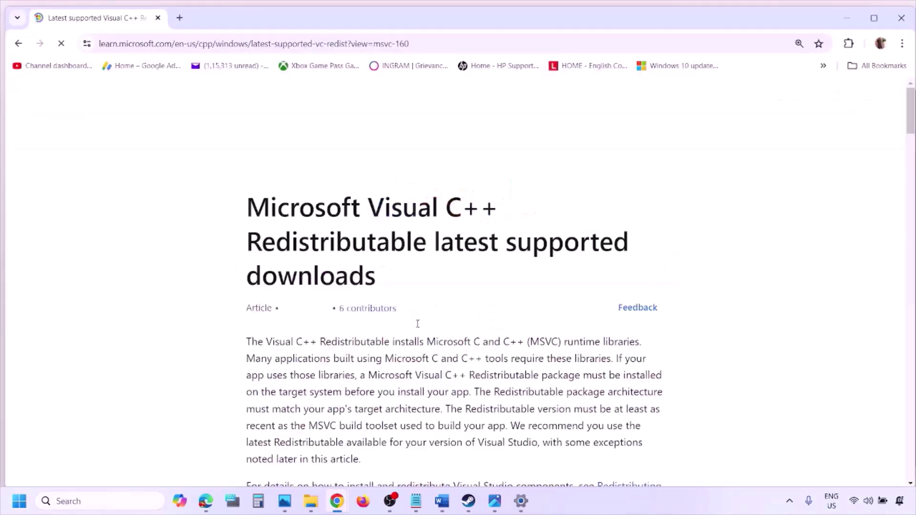
Step: Download the X86 redistributable from the Visual Studio 2015, 2017, 2019, and 2022 section, run it and start its repair
scroll(399, 281, down, 3)
scroll(398, 281, down, 5)
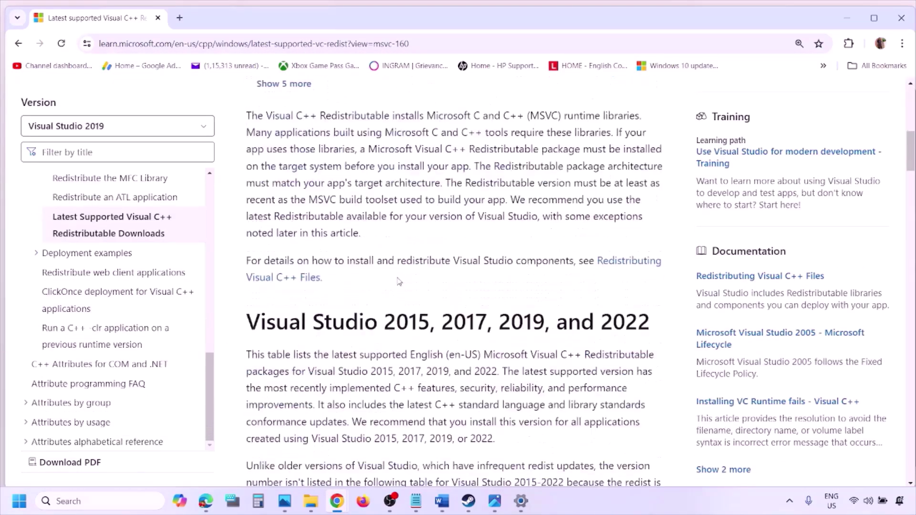
drag(295, 259, 615, 256)
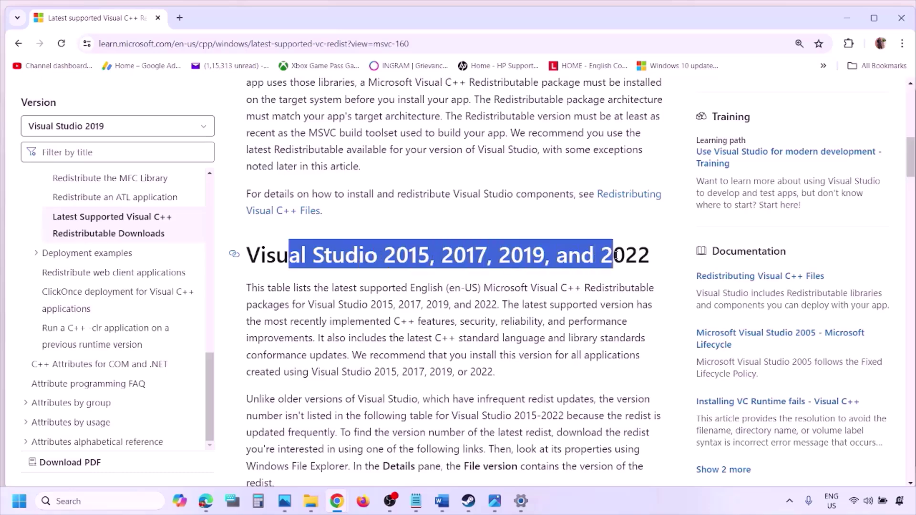
scroll(401, 341, down, 10)
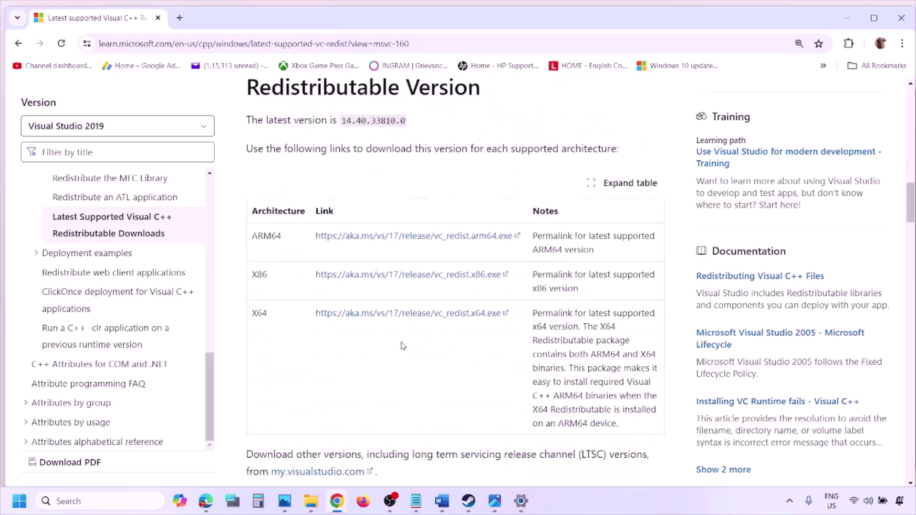
double_click(259, 277)
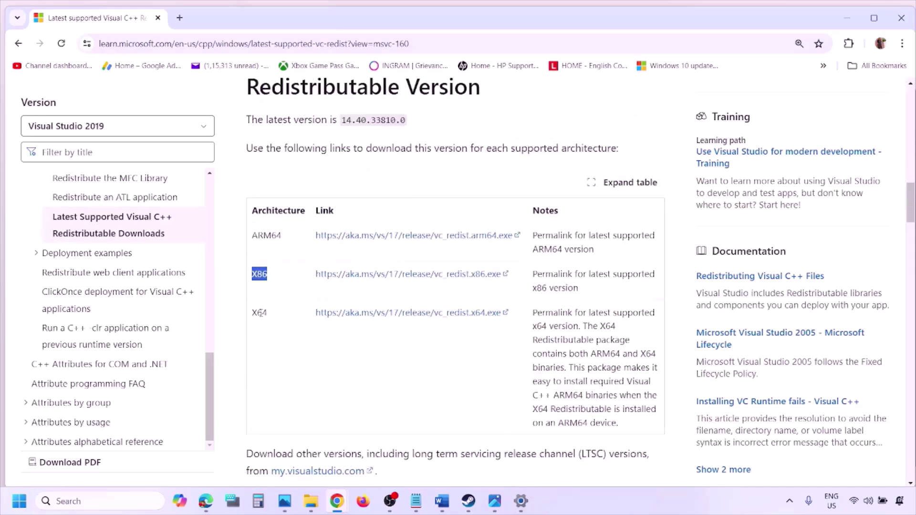
double_click(260, 314)
drag(253, 273, 450, 278)
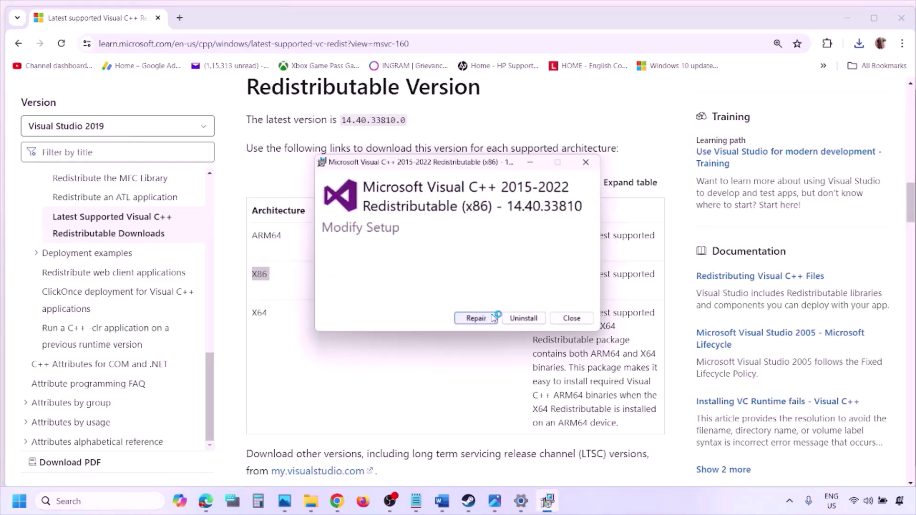
click(476, 319)
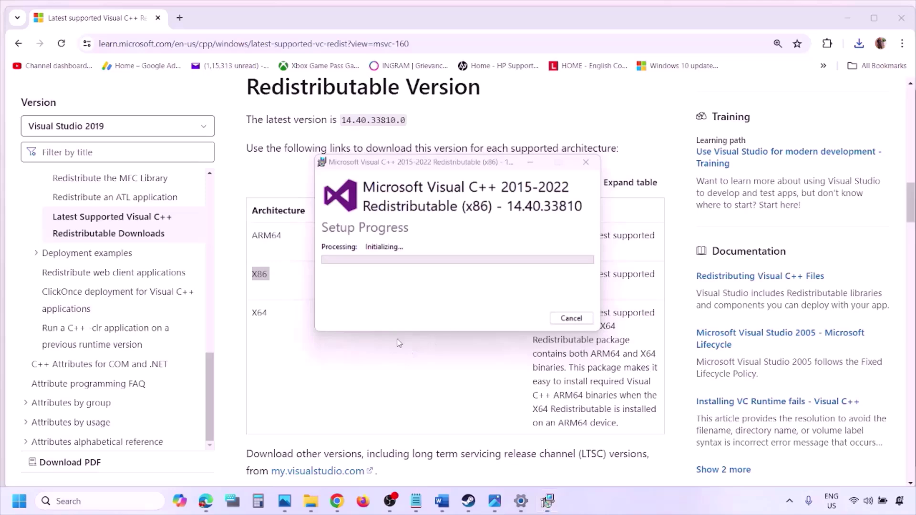
Step: Download the X64 Visual C++ redistributable, run VC_redist.x64.exe and start its repair
double_click(257, 313)
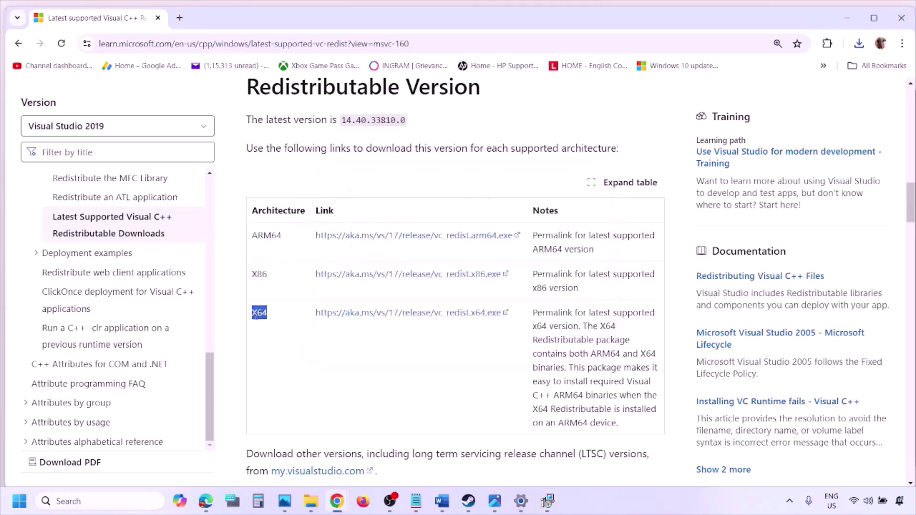
click(416, 317)
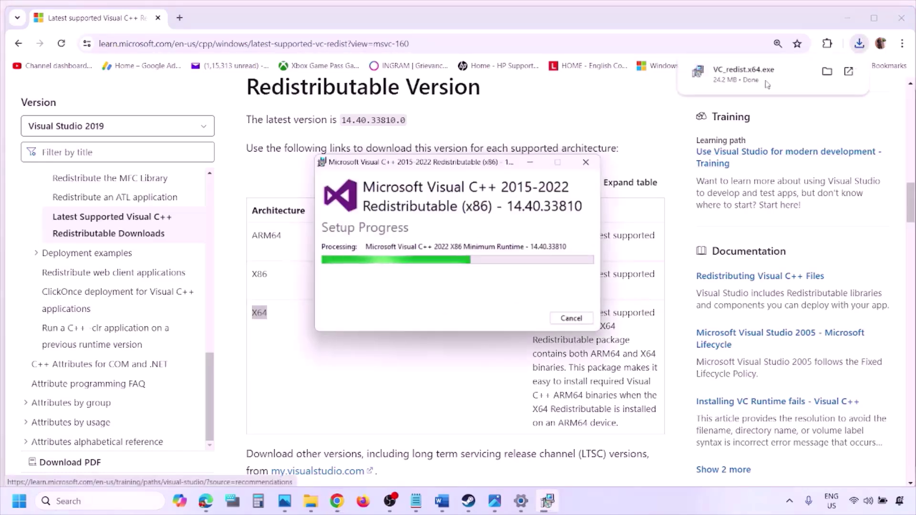
click(769, 79)
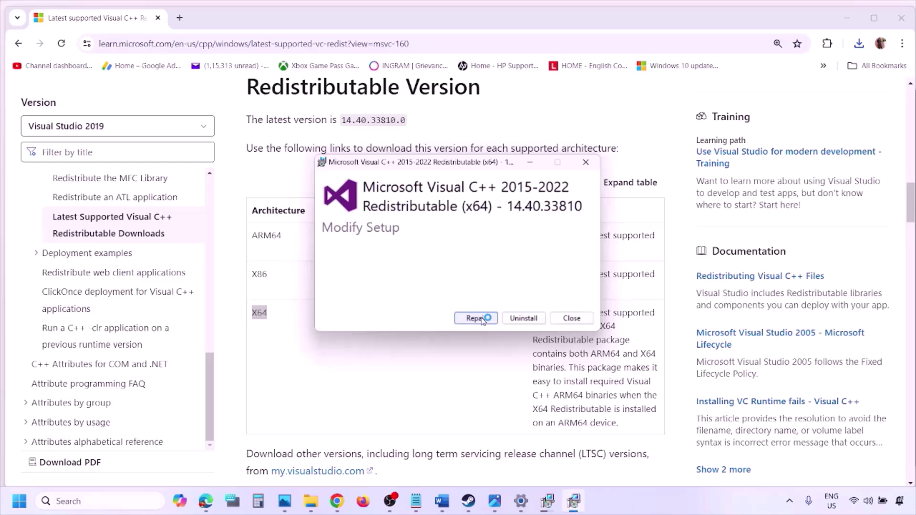
click(482, 319)
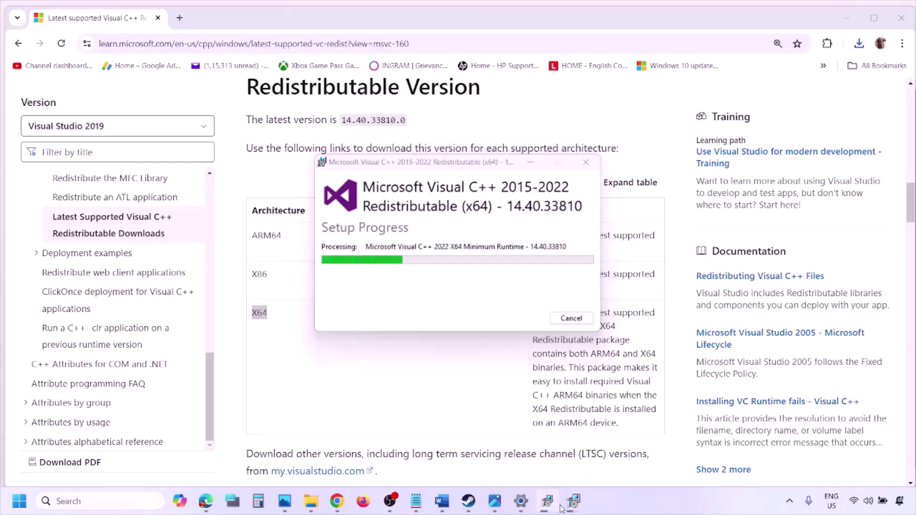
Step: Place the x86 and x64 setup windows side by side, then bring the download page back in front
drag(504, 163, 291, 204)
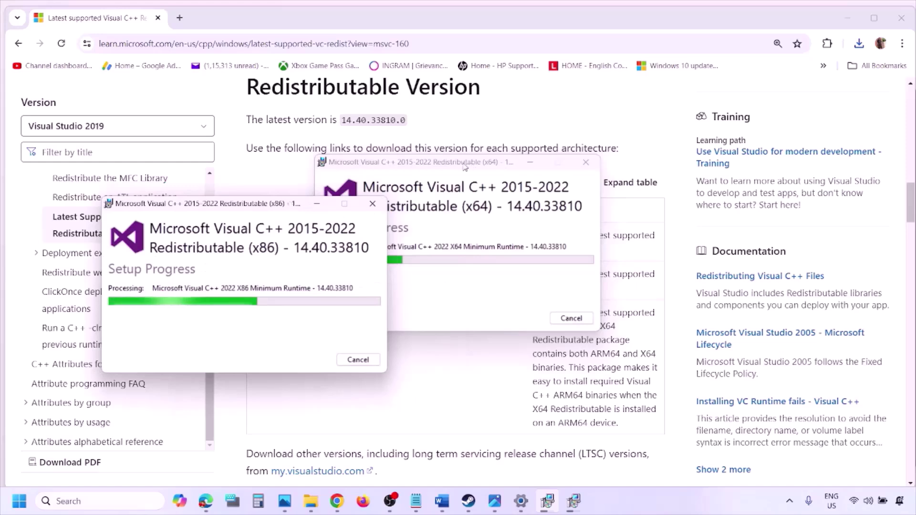
drag(393, 186, 484, 248)
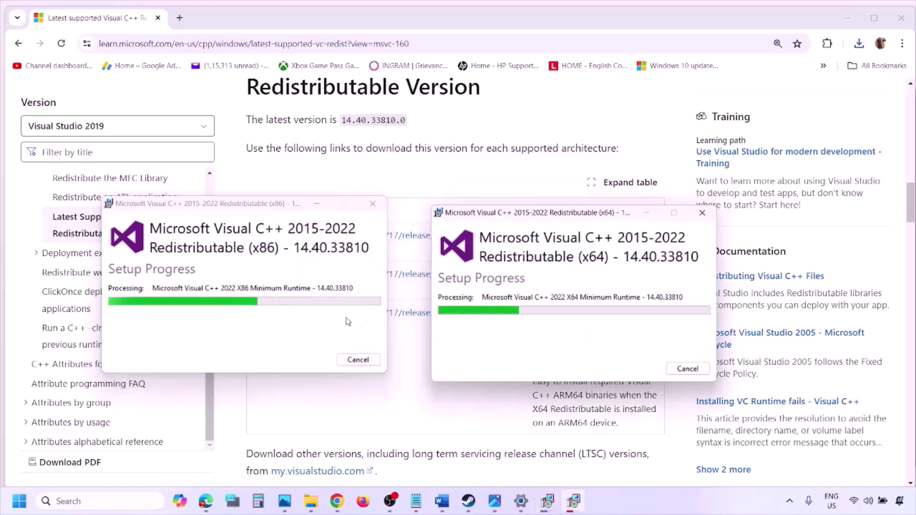
click(423, 400)
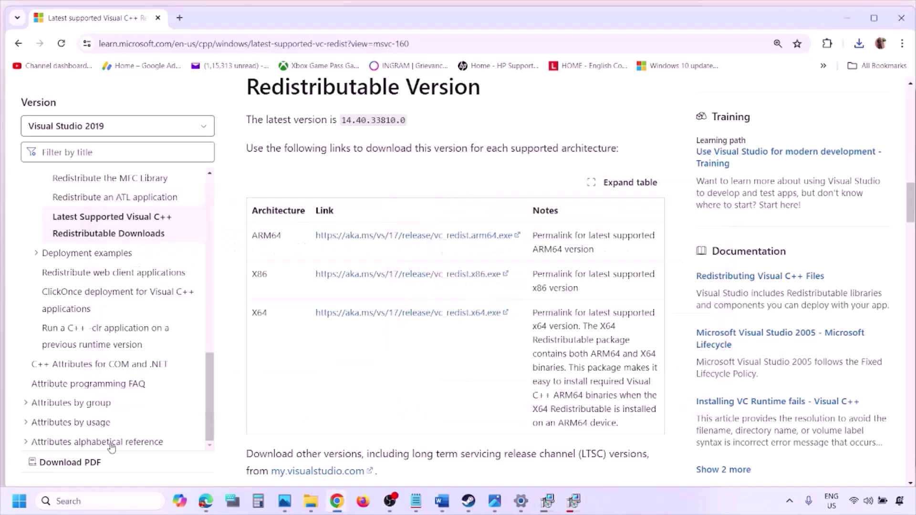
Step: Bring up the PC's power options over the download page and dismiss them
click(16, 507)
click(347, 460)
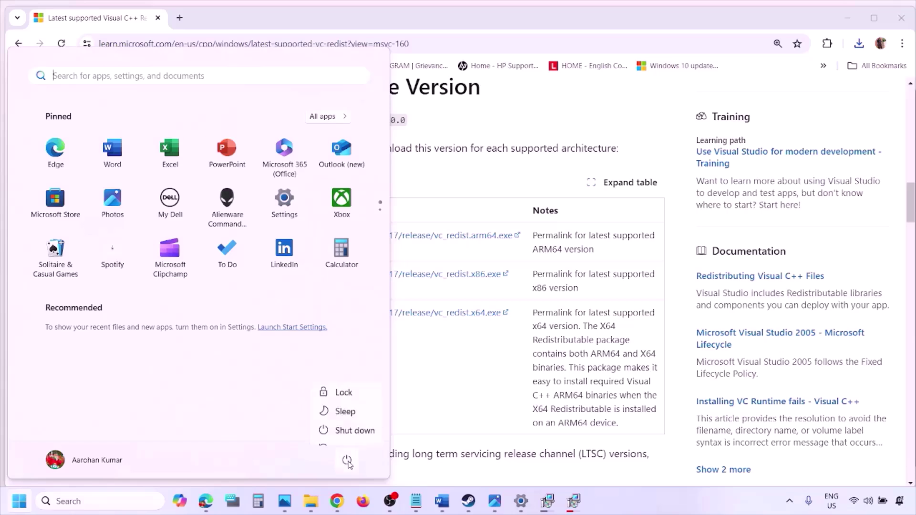
click(475, 406)
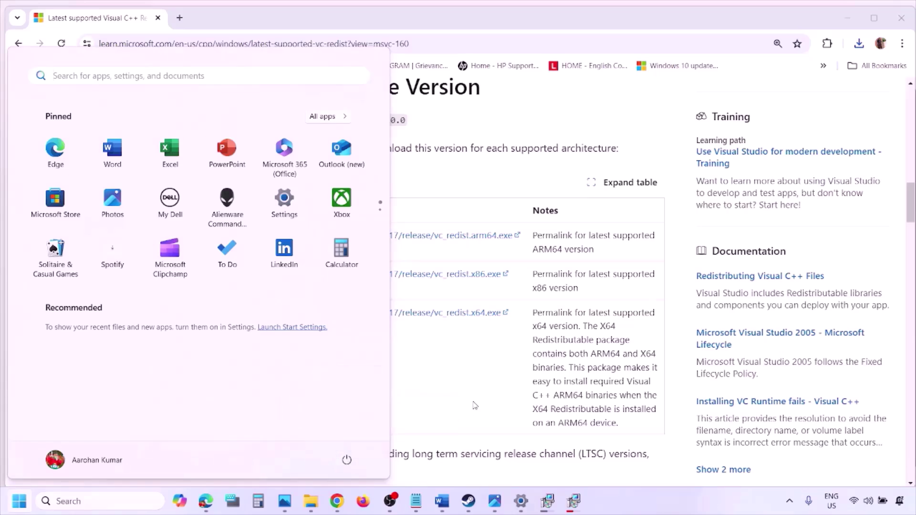
click(474, 405)
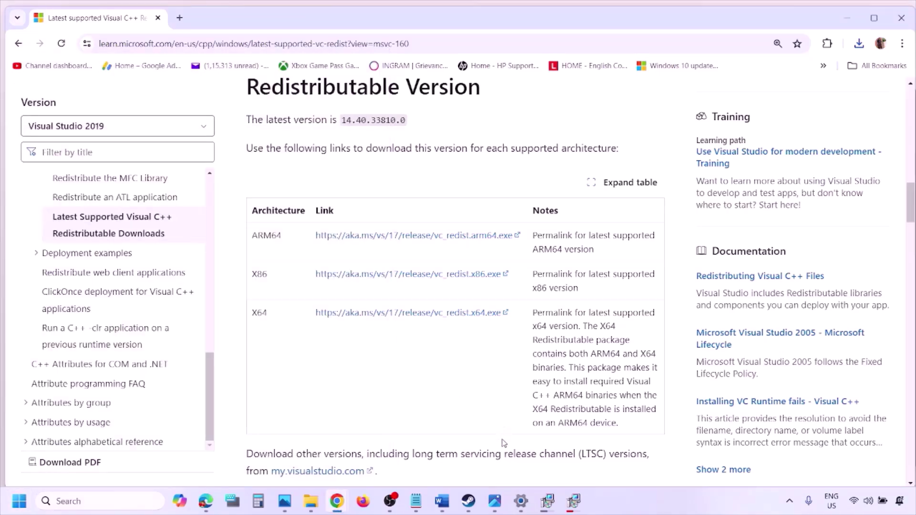
Step: Switch to the Word document, maximize it, and highlight the opening lines of Step 9 about unplugging external devices
click(442, 501)
scroll(393, 323, down, 2)
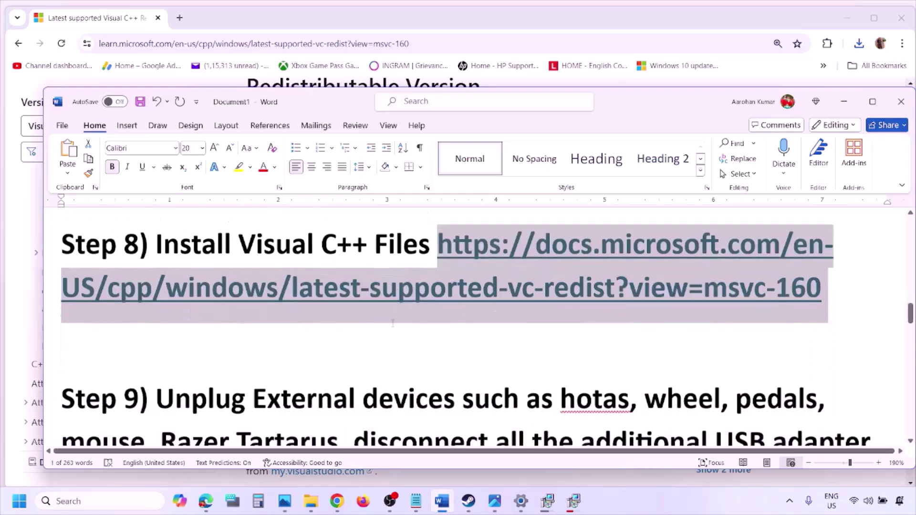
scroll(393, 323, down, 3)
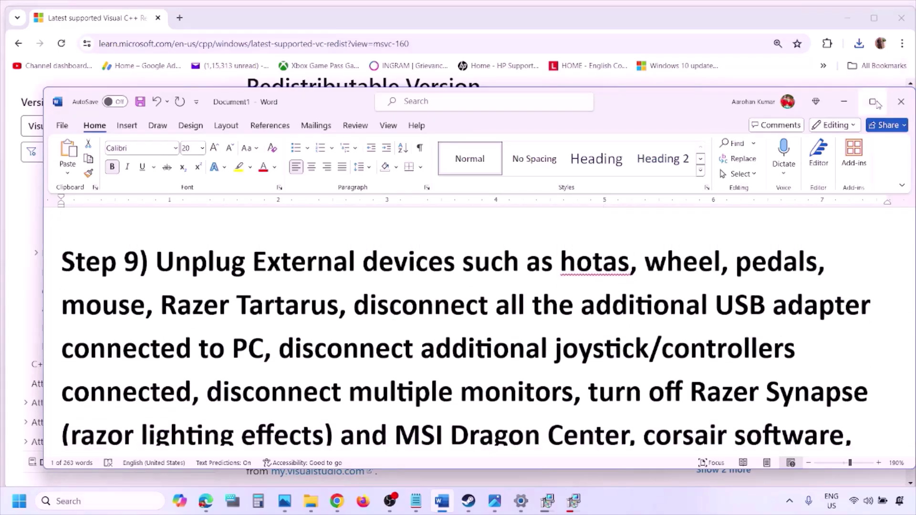
click(874, 102)
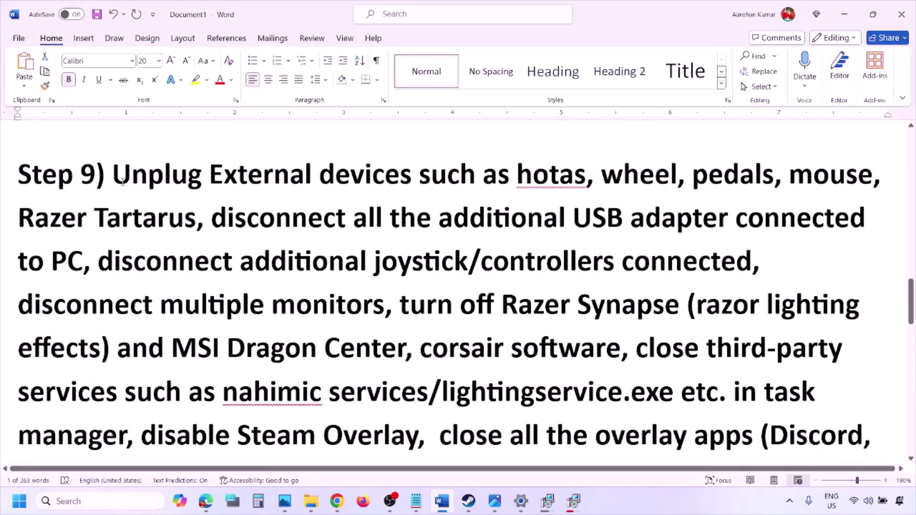
drag(114, 178, 730, 222)
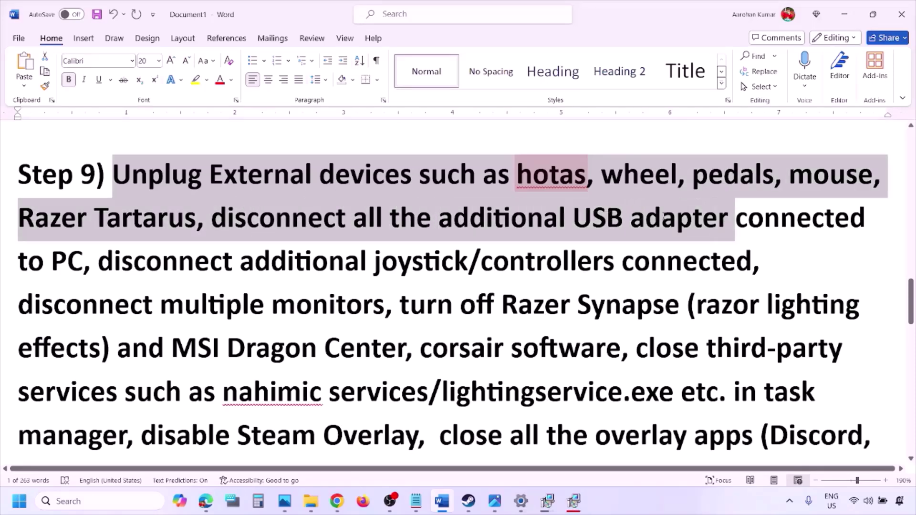
click(679, 216)
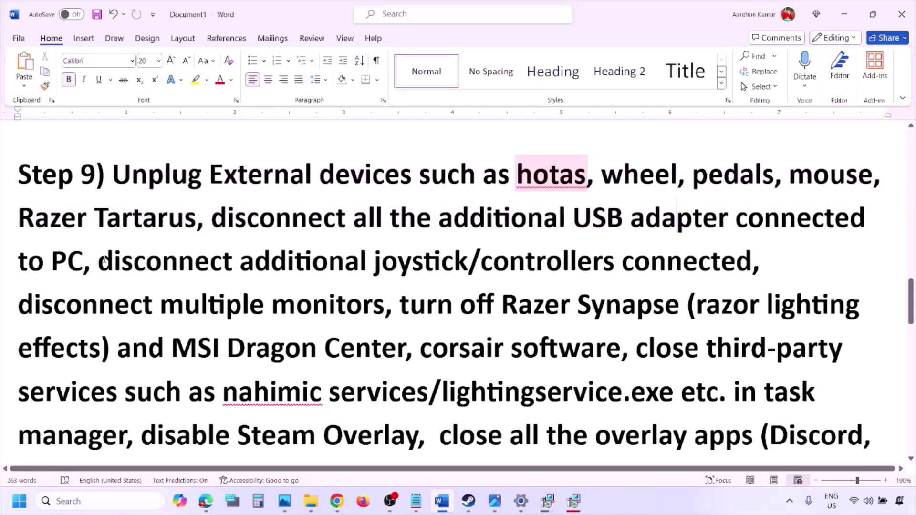
Step: Highlight the Step 9 phrases on disconnecting extra controllers and multiple monitors, turning off Razer Synapse, and closing third-party services
drag(104, 262, 636, 270)
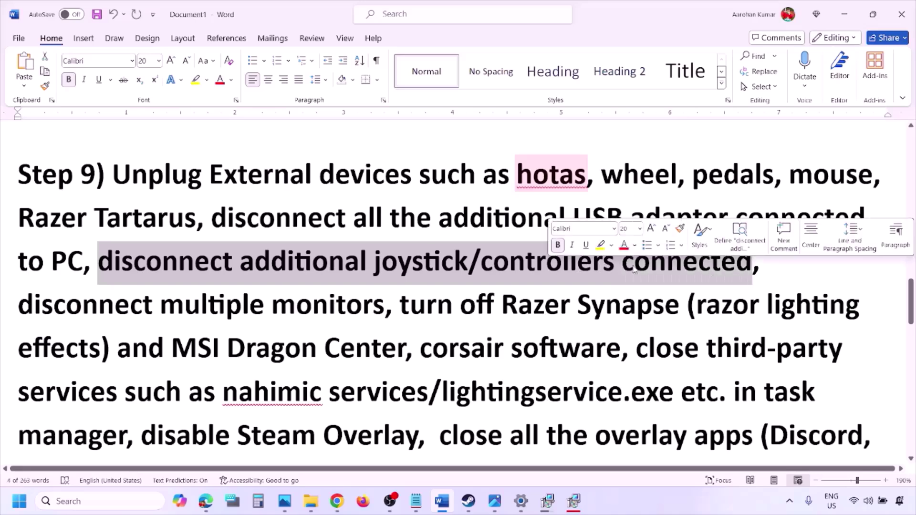
click(609, 284)
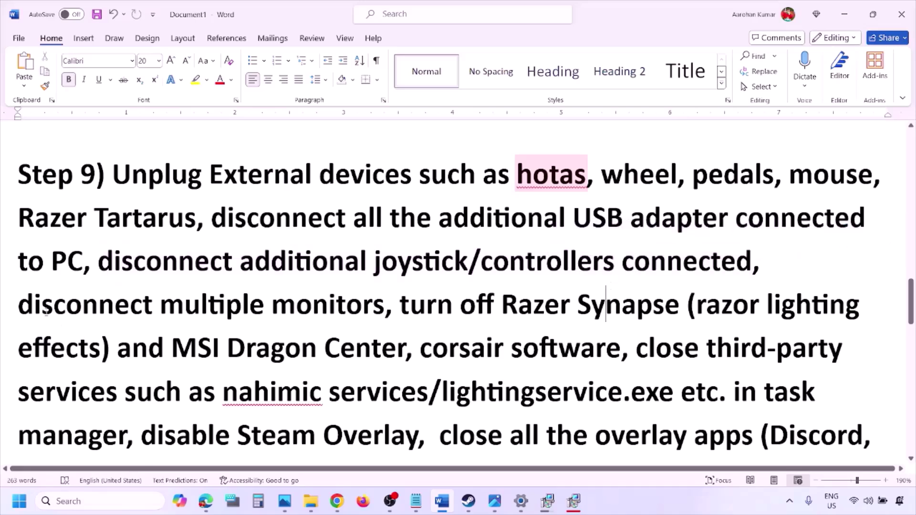
drag(31, 308, 379, 308)
scroll(379, 272, down, 1)
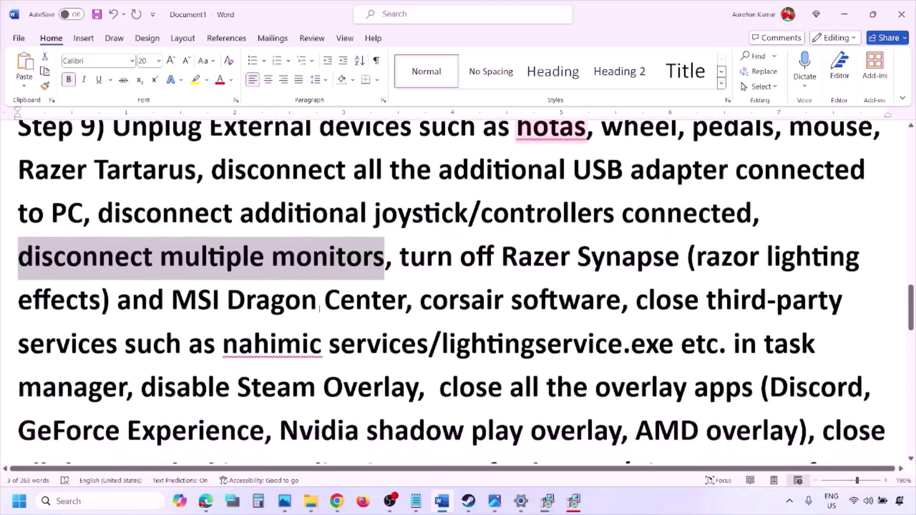
drag(401, 252, 126, 382)
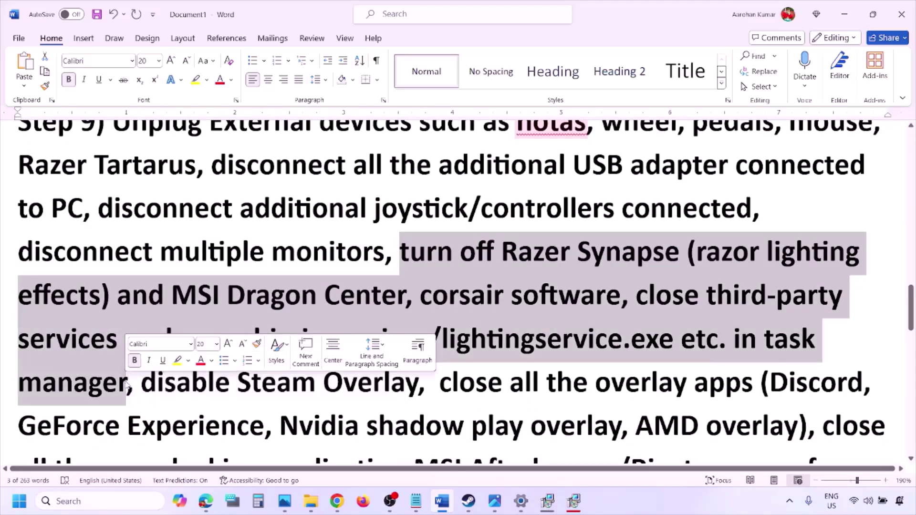
scroll(127, 382, down, 1)
Step: Highlight "disable Steam Overlay" in Step 9 and show the Steam screenshots from 0.png onward in the image viewer
drag(166, 333, 418, 333)
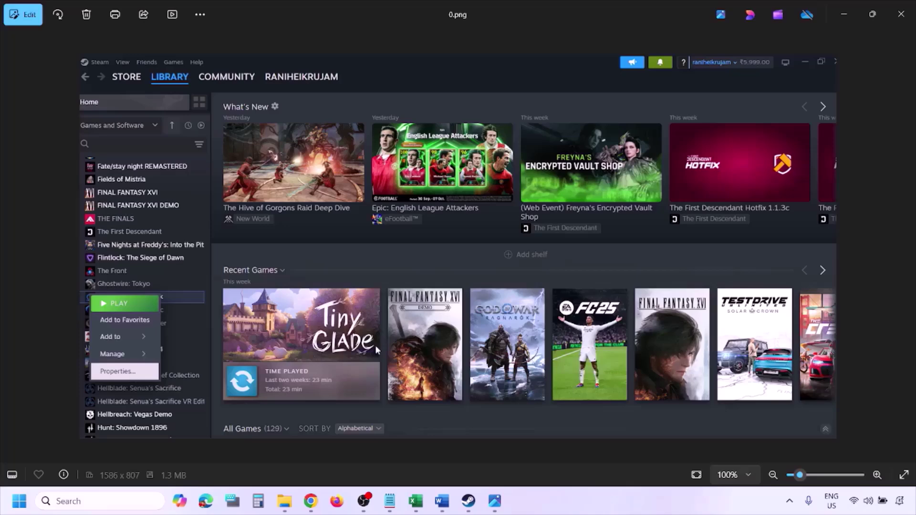
key(Right)
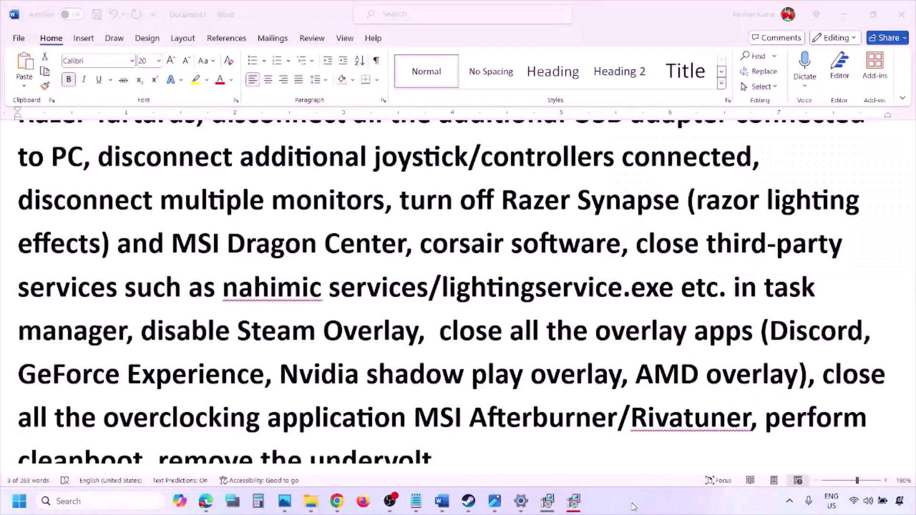
scroll(547, 379, down, 3)
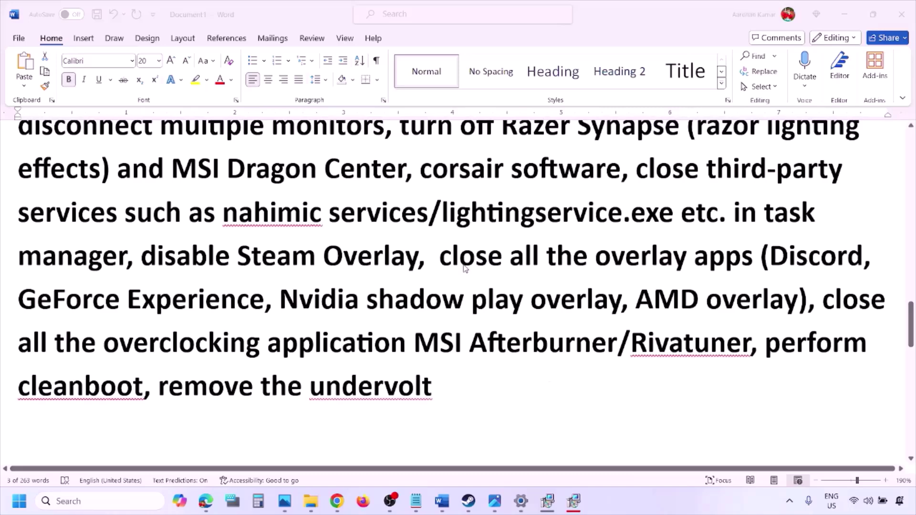
drag(418, 258, 142, 258)
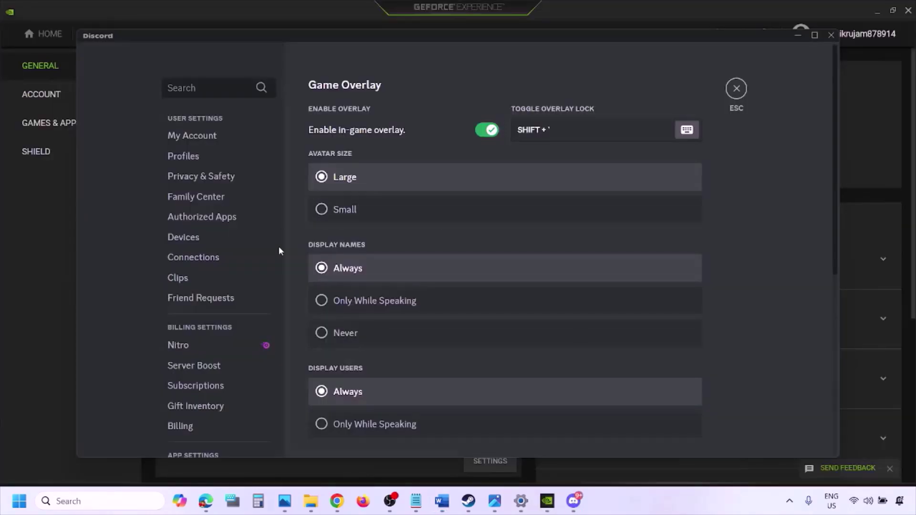
Step: Open Discord's Game Overlay settings and turn off the in-game overlay
scroll(227, 257, down, 10)
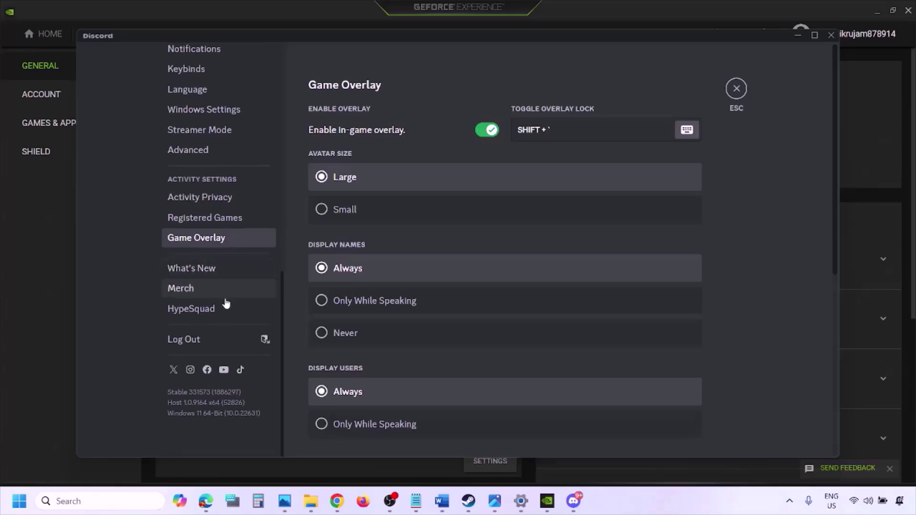
click(212, 242)
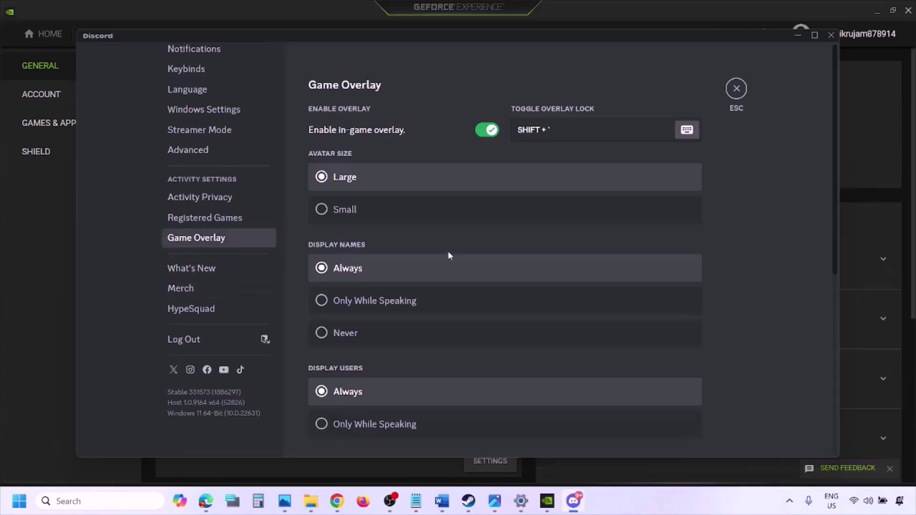
click(482, 133)
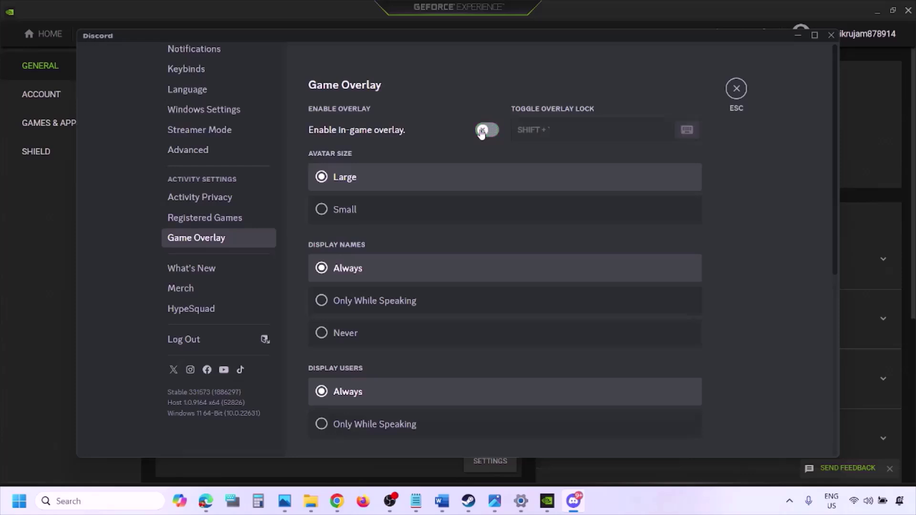
Step: Switch to GeForce Experience, turn off its in-game overlay, and return to the Word document
click(550, 503)
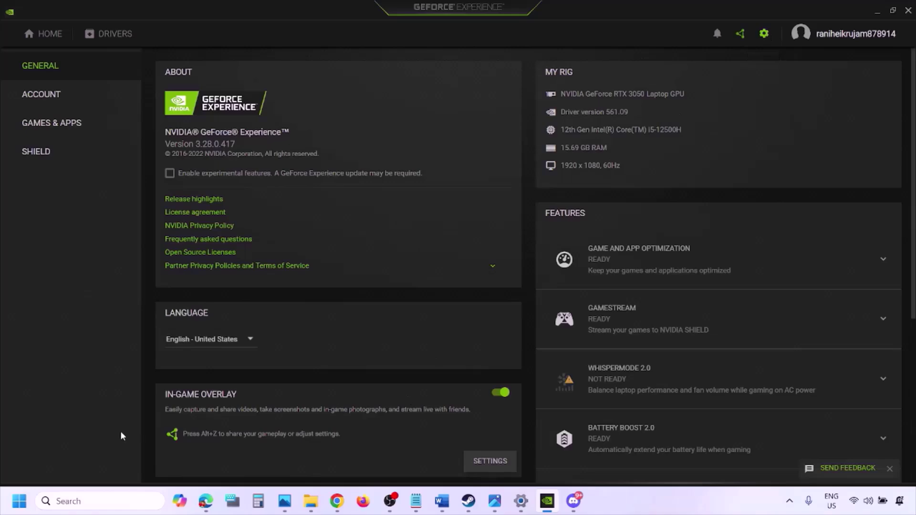
click(499, 393)
click(441, 502)
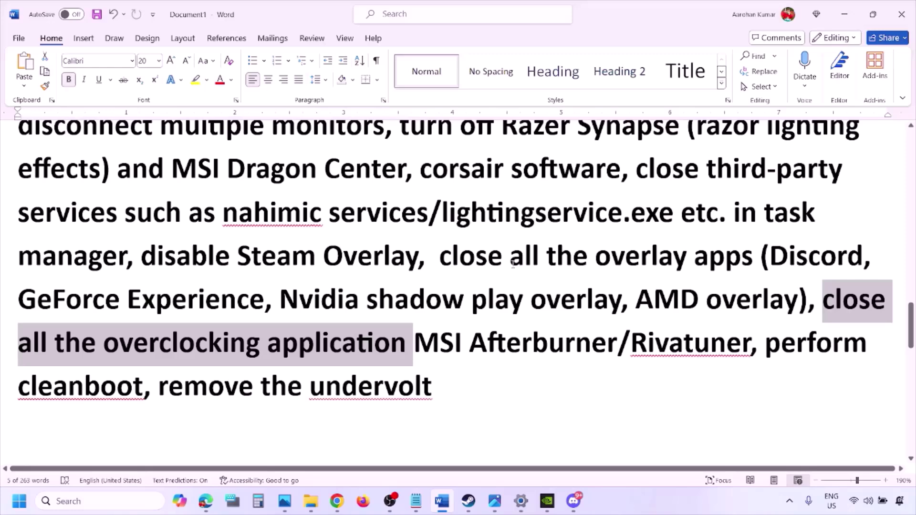
Step: Highlight the phrase "close all the overlay apps" in Step 9 of the document
scroll(656, 193, up, 2)
scroll(563, 236, down, 1)
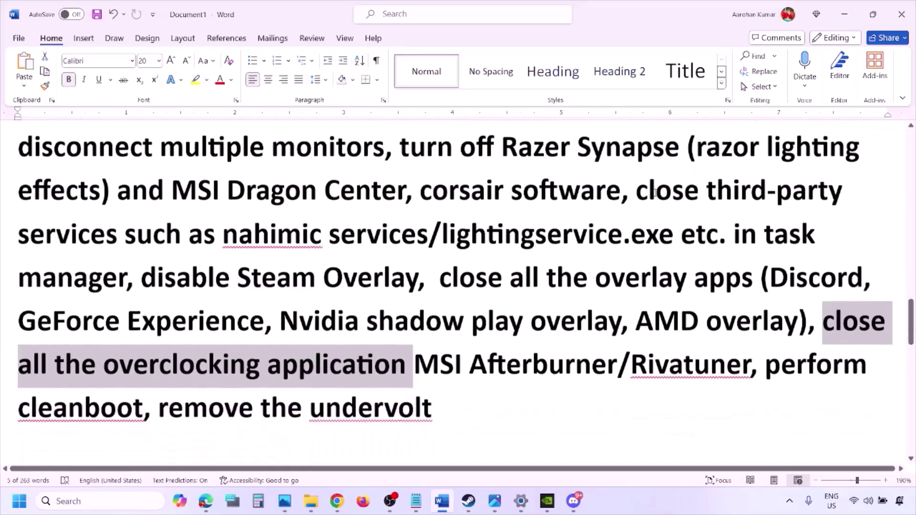
drag(452, 279, 714, 284)
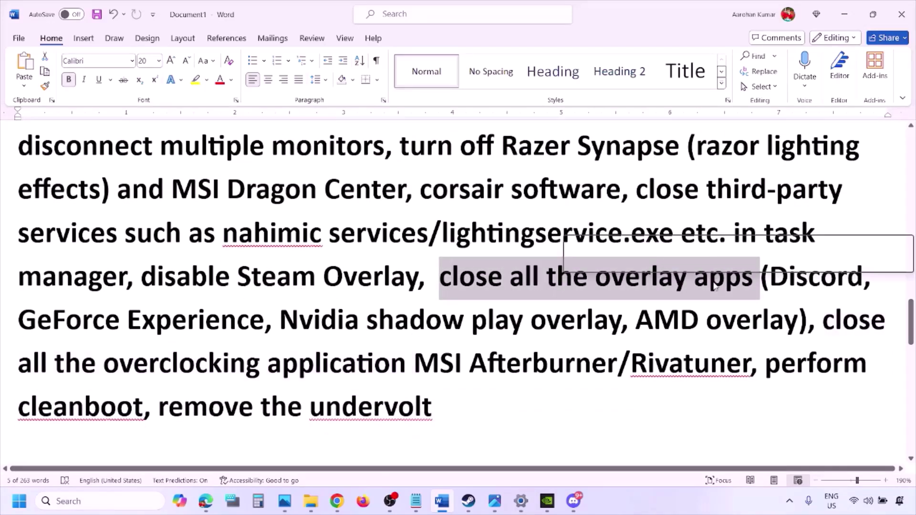
click(503, 279)
drag(443, 278, 758, 280)
Step: Quit Discord, the NVIDIA background app and Logitech G HUB from the system tray
click(790, 504)
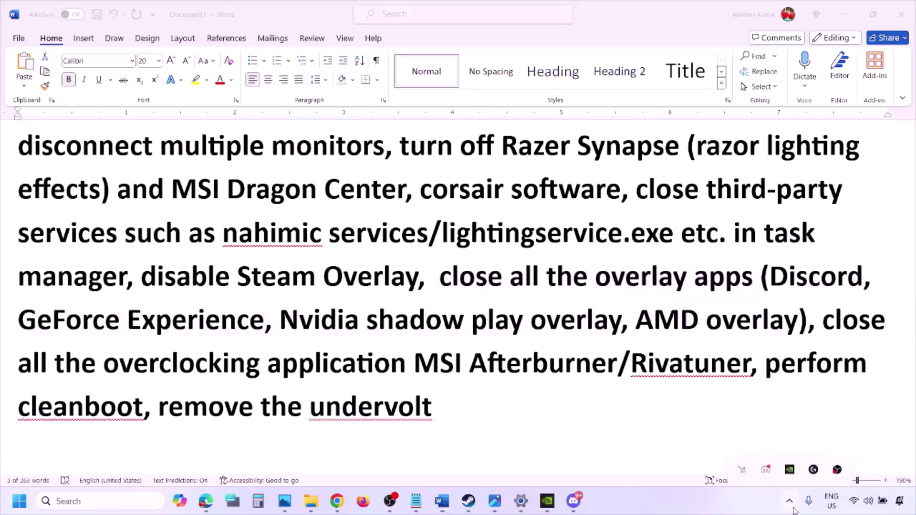
right_click(767, 445)
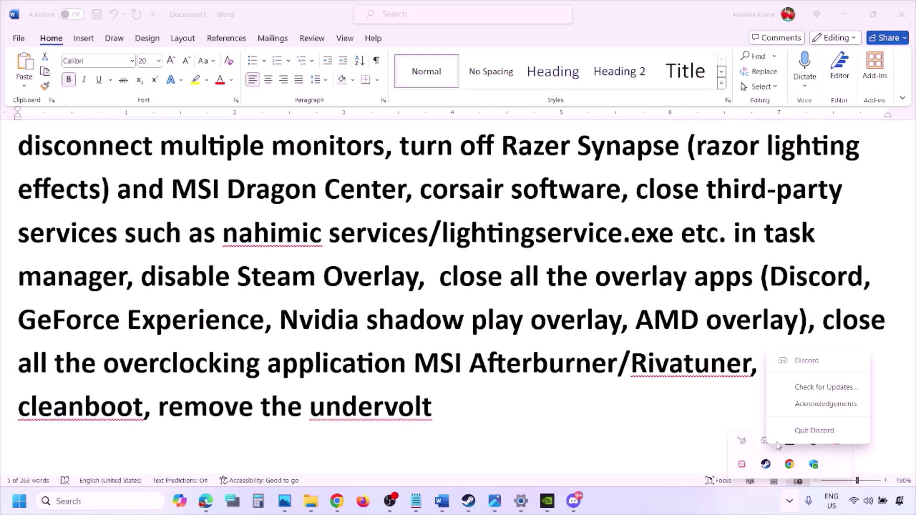
click(811, 432)
right_click(764, 443)
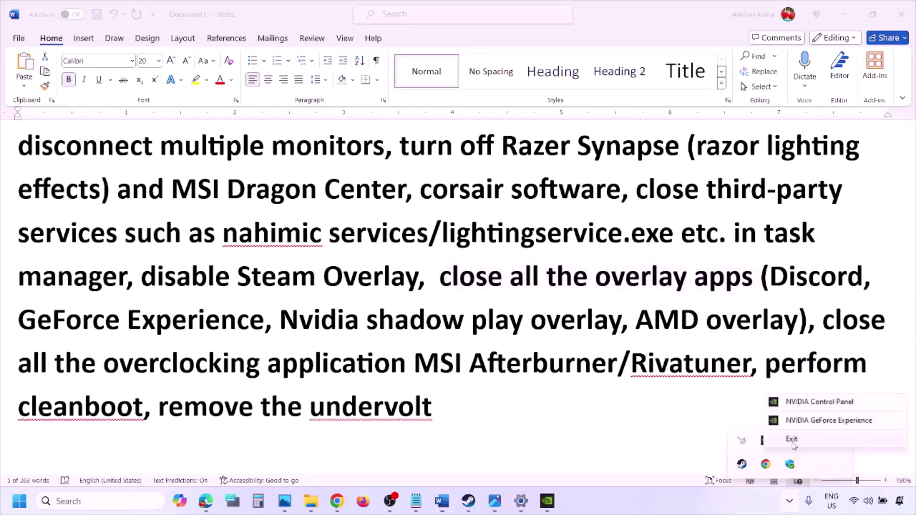
click(795, 441)
right_click(766, 443)
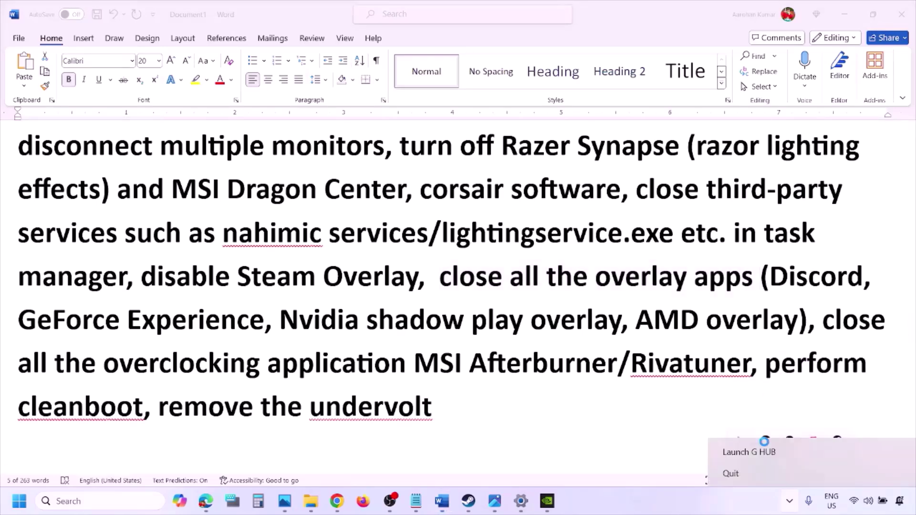
click(759, 474)
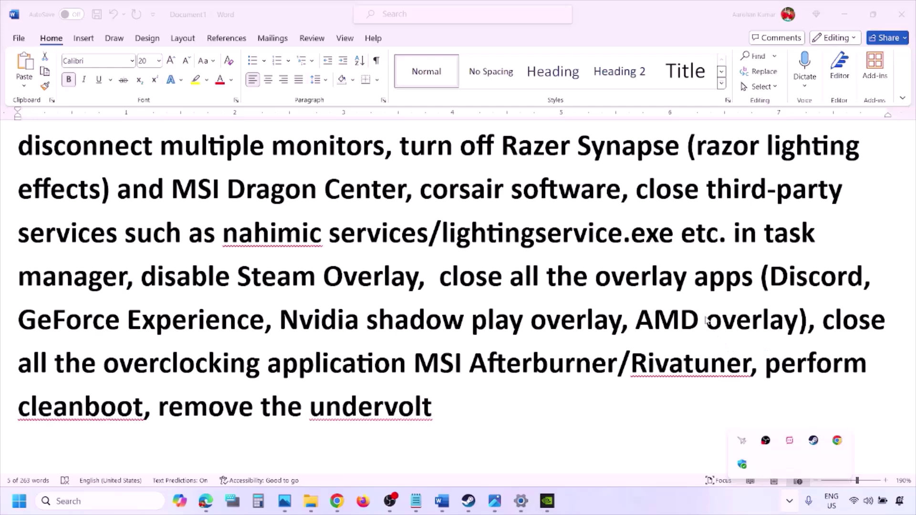
Step: Highlight "close all the overlay apps" again and quit the background app with the pink tray icon
drag(440, 277, 759, 279)
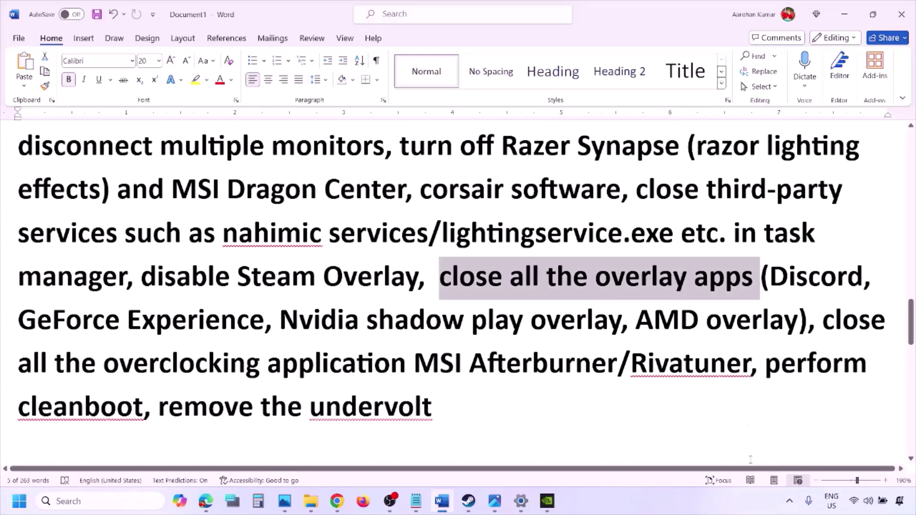
click(789, 501)
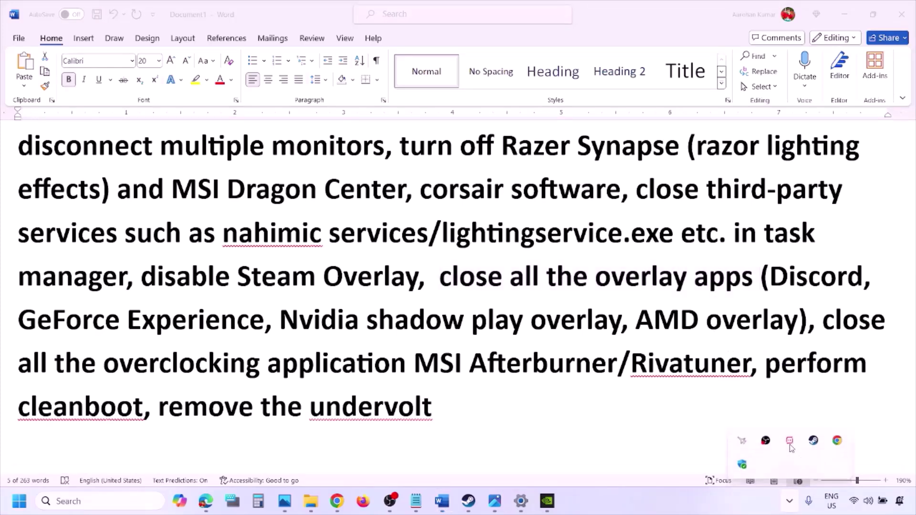
right_click(789, 441)
click(811, 433)
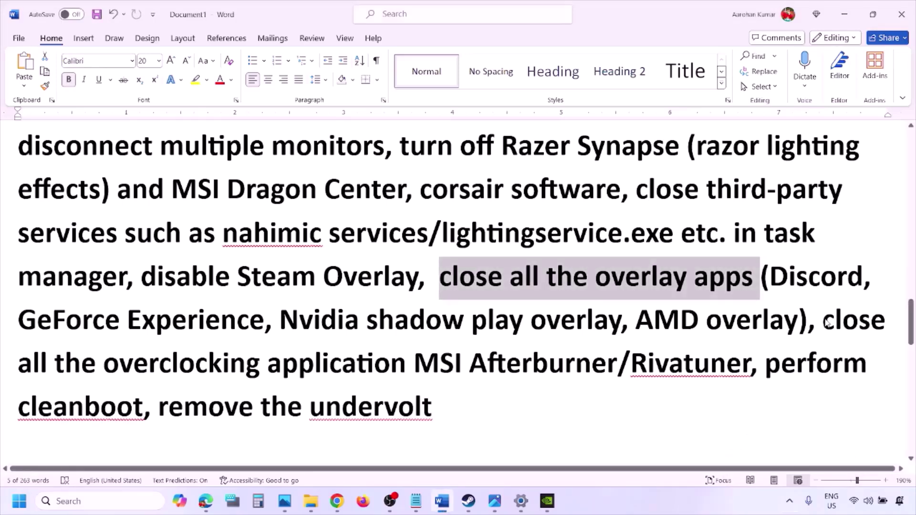
Step: Highlight "close all the overclocking application" in Step 9 and close MSI Afterburner from the system tray
drag(823, 323, 440, 364)
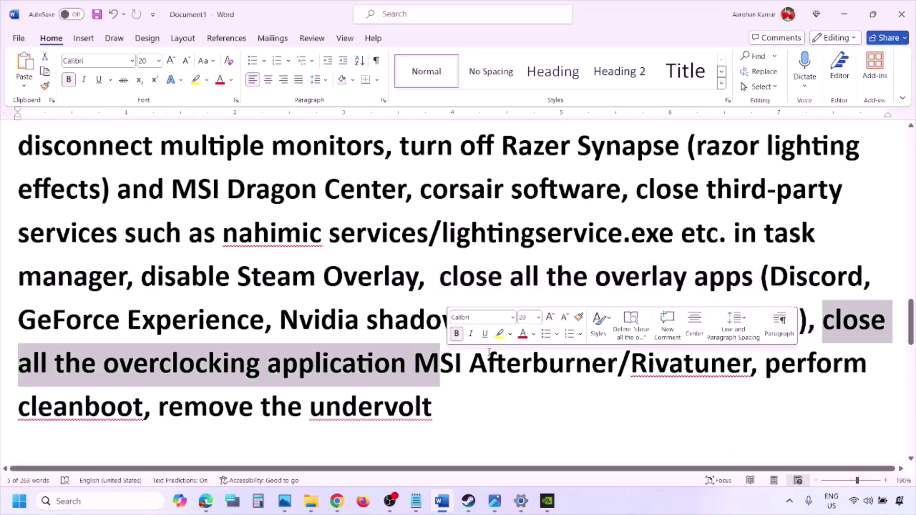
click(790, 500)
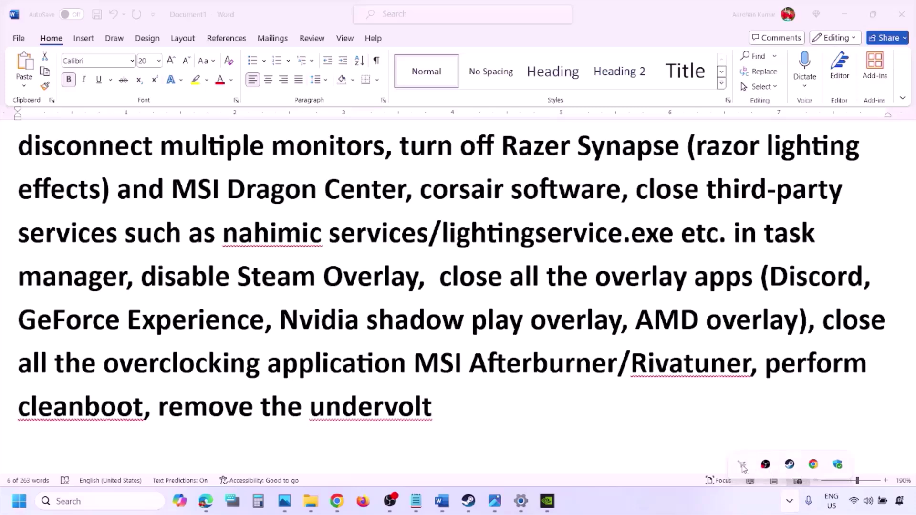
right_click(741, 465)
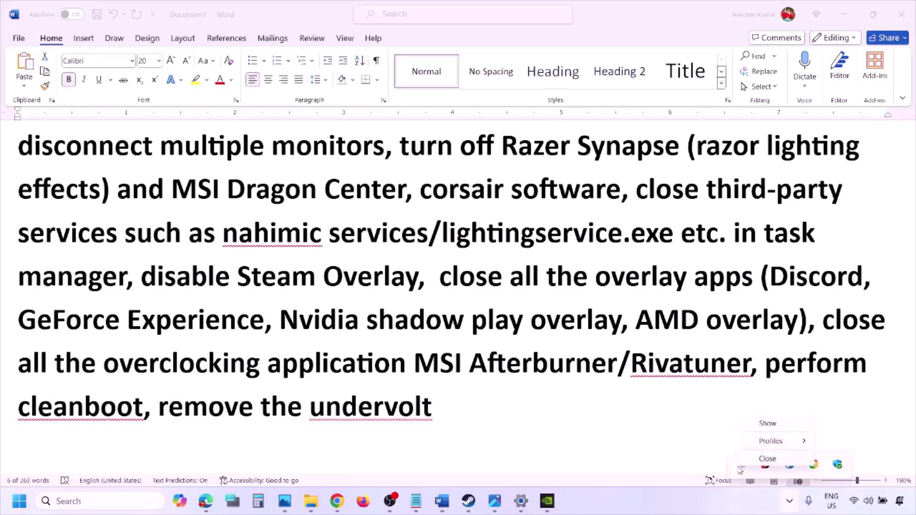
click(769, 458)
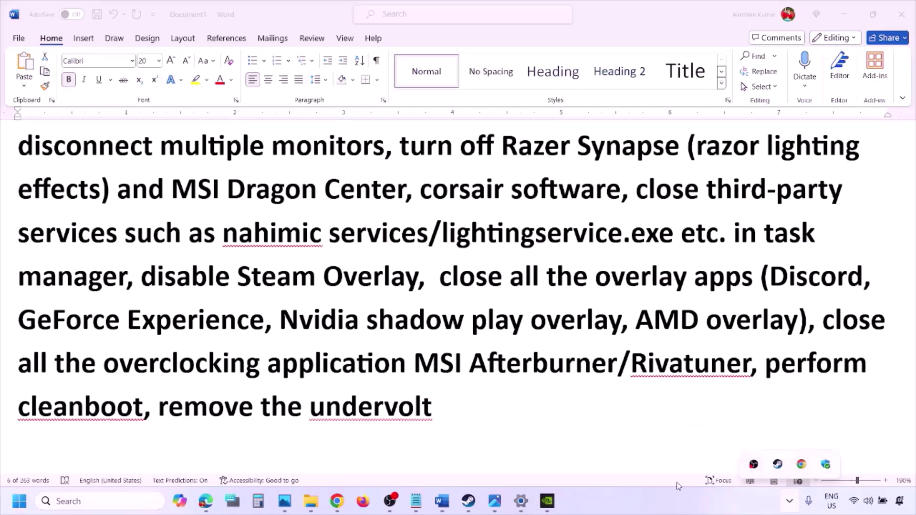
click(651, 332)
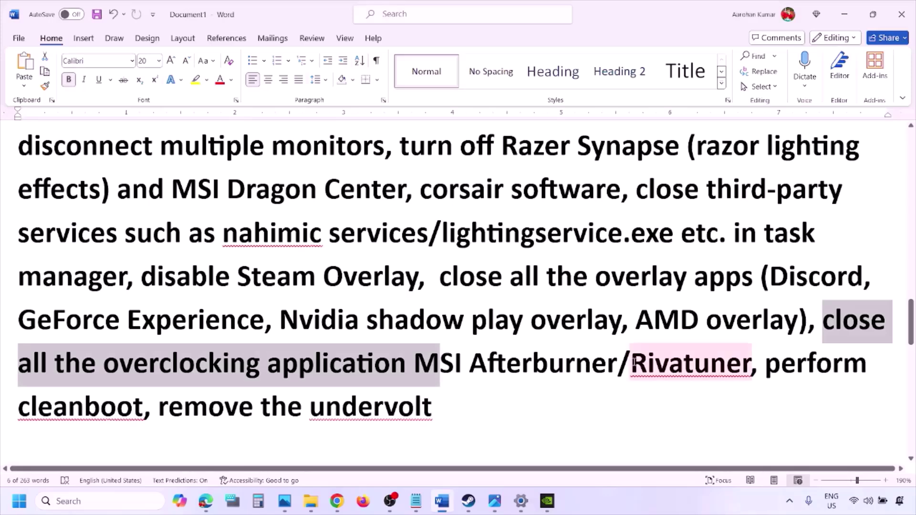
Step: Highlight the clean boot instruction in Step 9, then search Windows for "system" and open System Configuration
drag(632, 365, 843, 368)
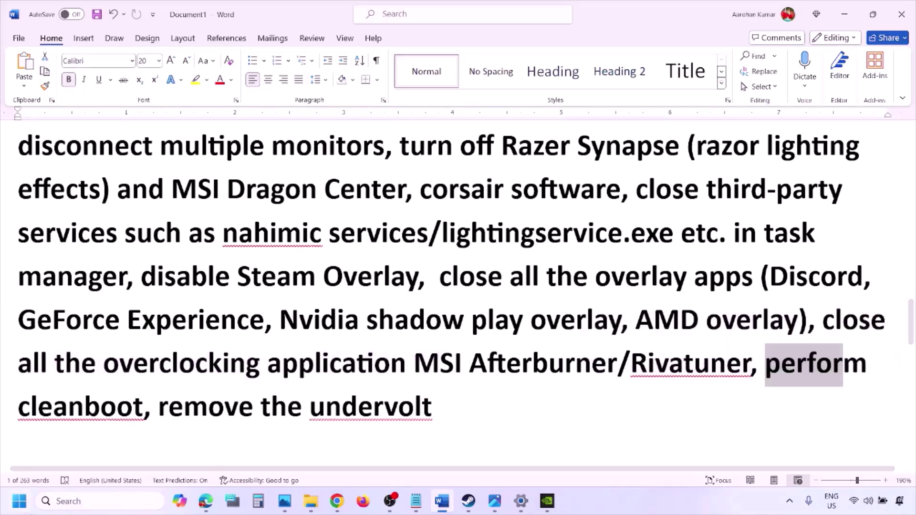
click(52, 498)
text(ystem)
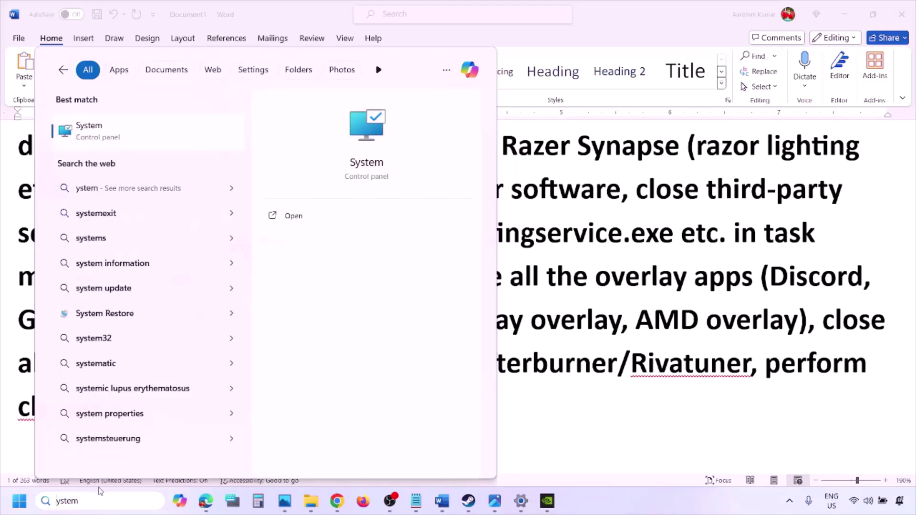
key(Home)
text(s)
click(146, 135)
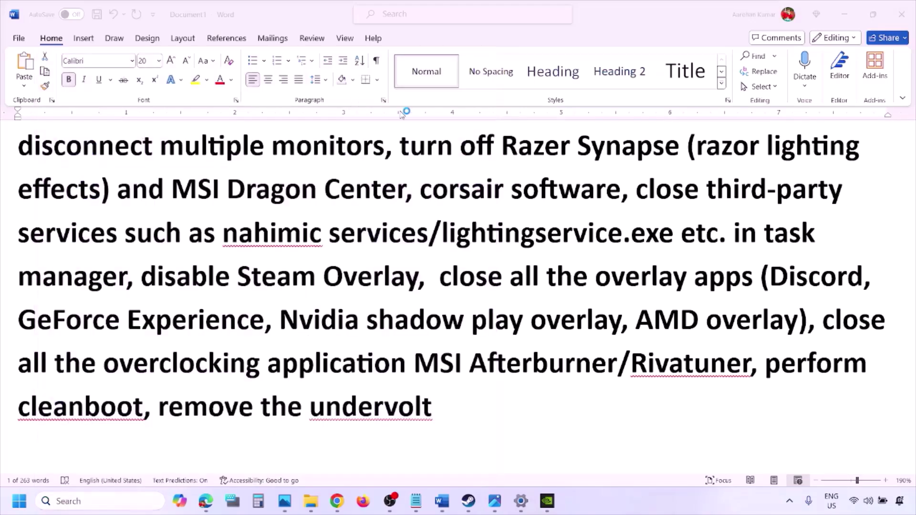
Step: Hide all Microsoft services in the System Configuration services list, accept the settings, and highlight "remove the undervolt" in the document
click(374, 158)
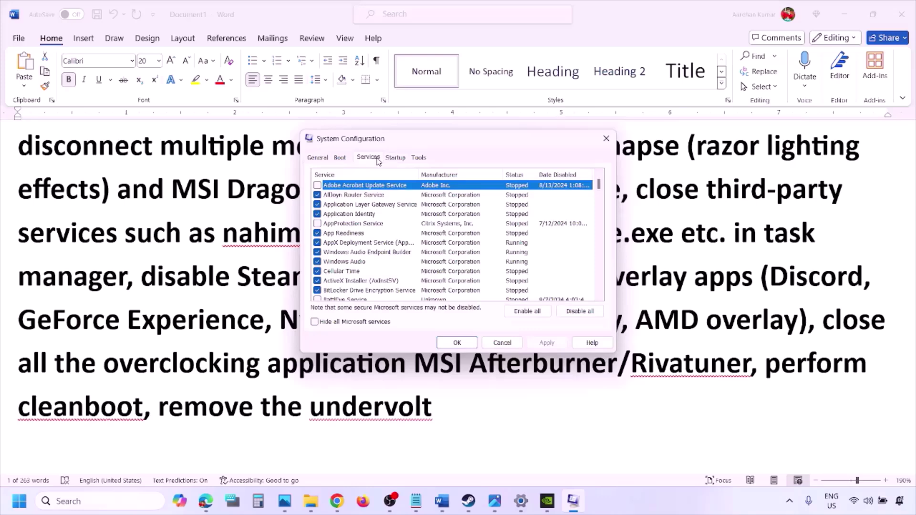
click(315, 323)
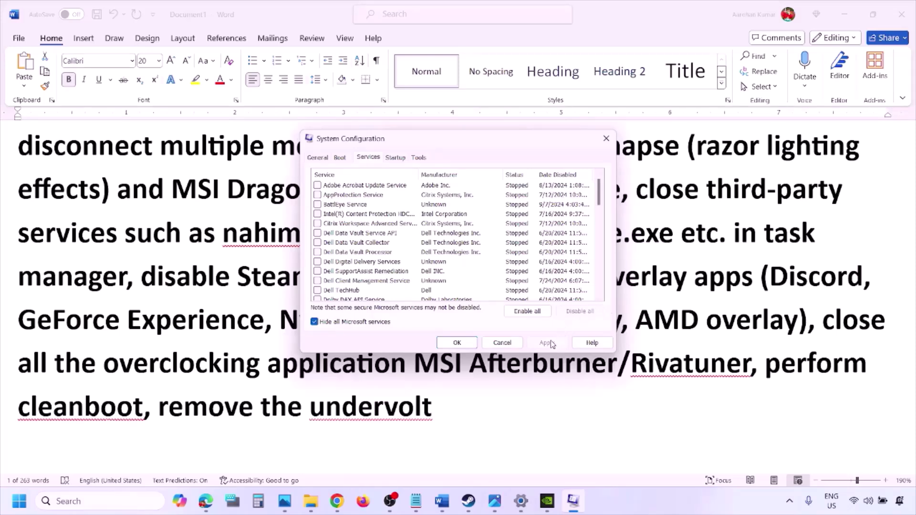
click(466, 341)
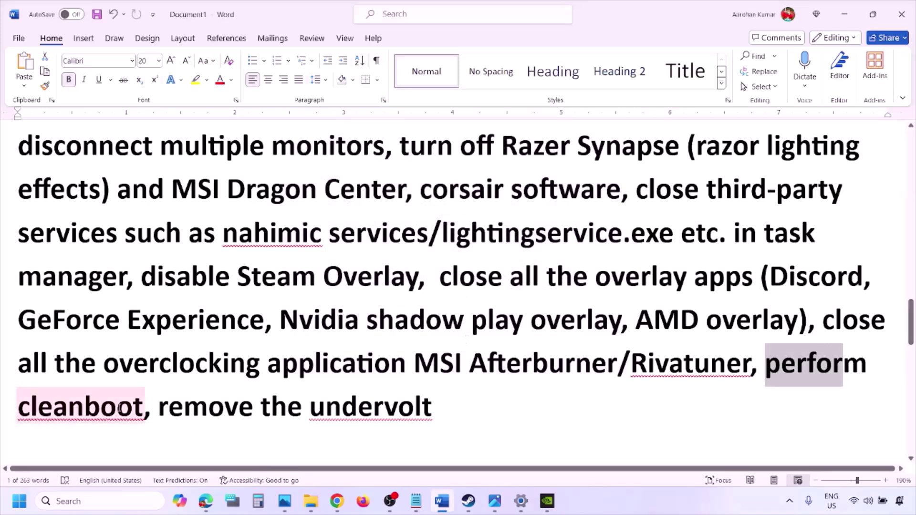
drag(161, 408, 433, 410)
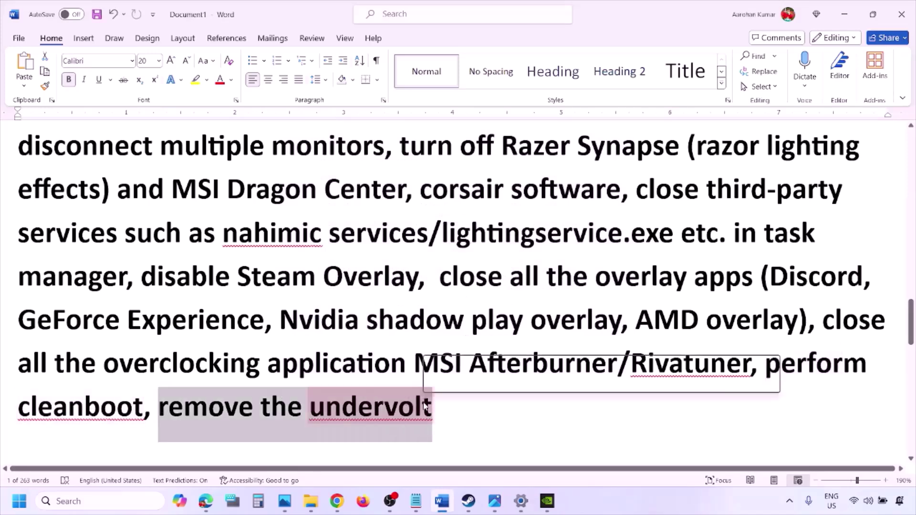
Step: Clear the current text selection and highlight the Step 10 heading text "Increase the Virtual Memory" in the document
click(573, 407)
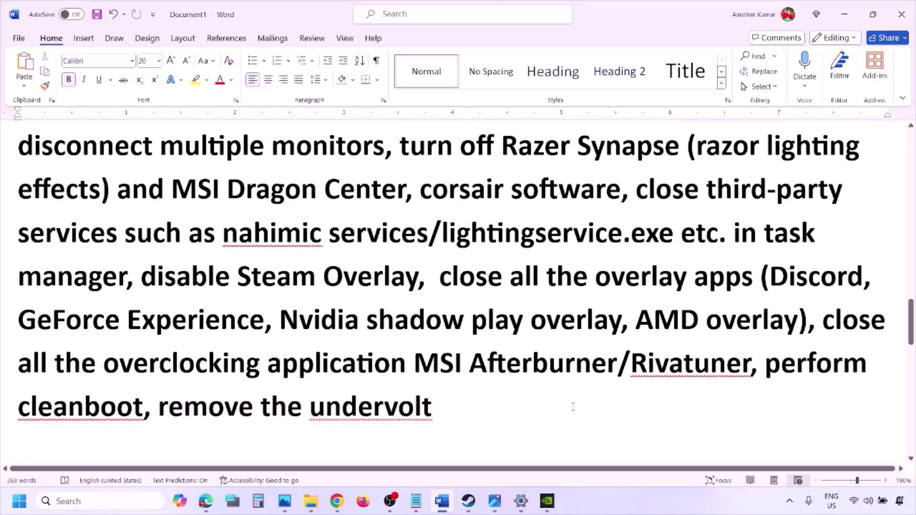
scroll(573, 407, down, 5)
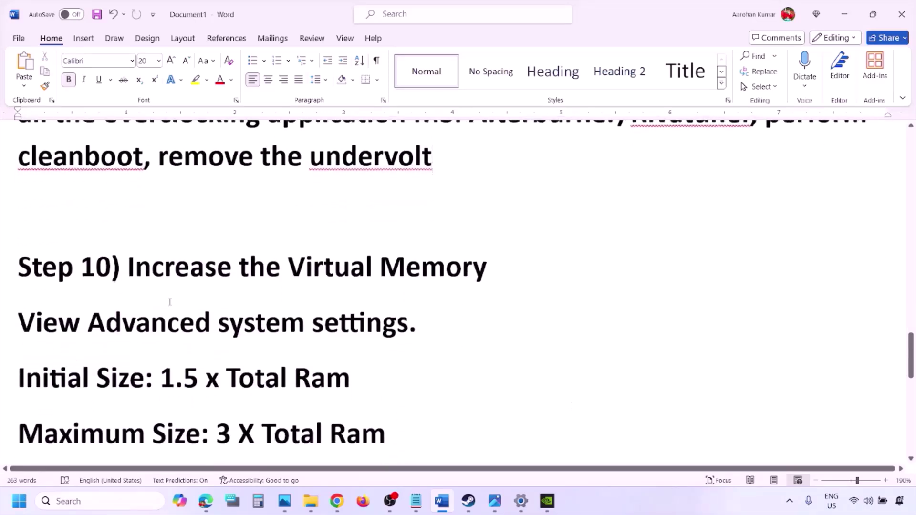
drag(128, 268, 488, 269)
click(613, 508)
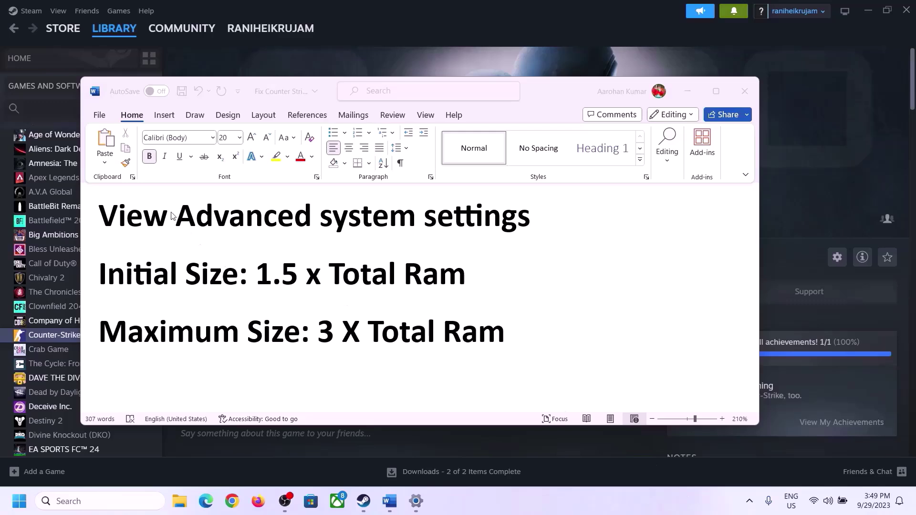
Step: Copy "View Advanced system settings" from the document, search Windows for it and open the matching Control Panel entry
click(111, 220)
drag(109, 220, 509, 227)
key(ctrl+c)
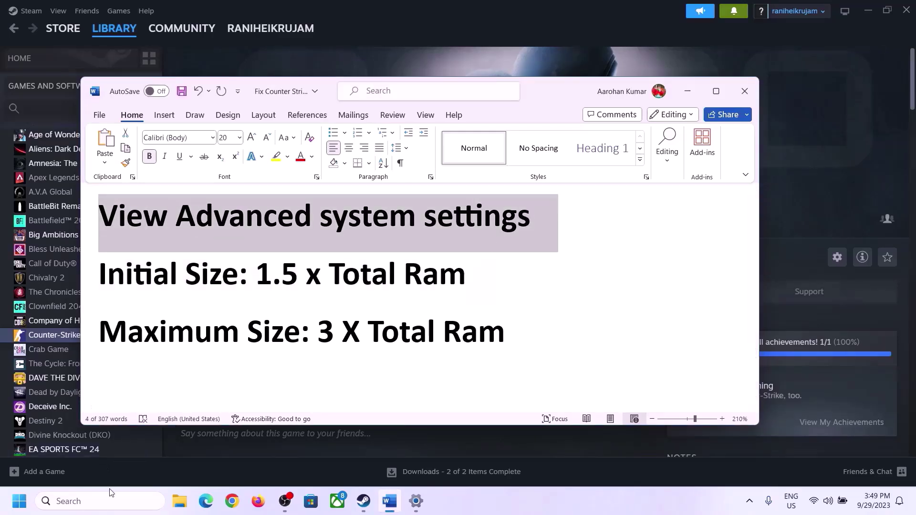
click(109, 501)
key(ctrl+v)
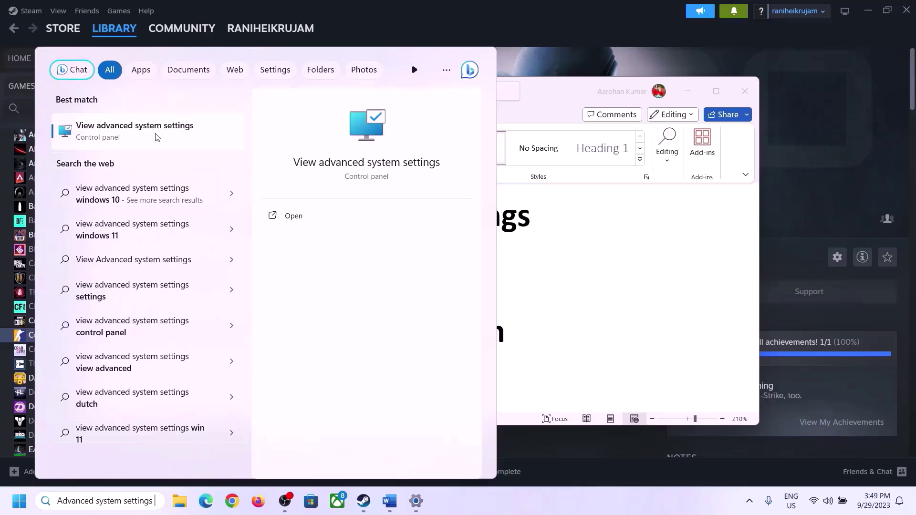
click(129, 139)
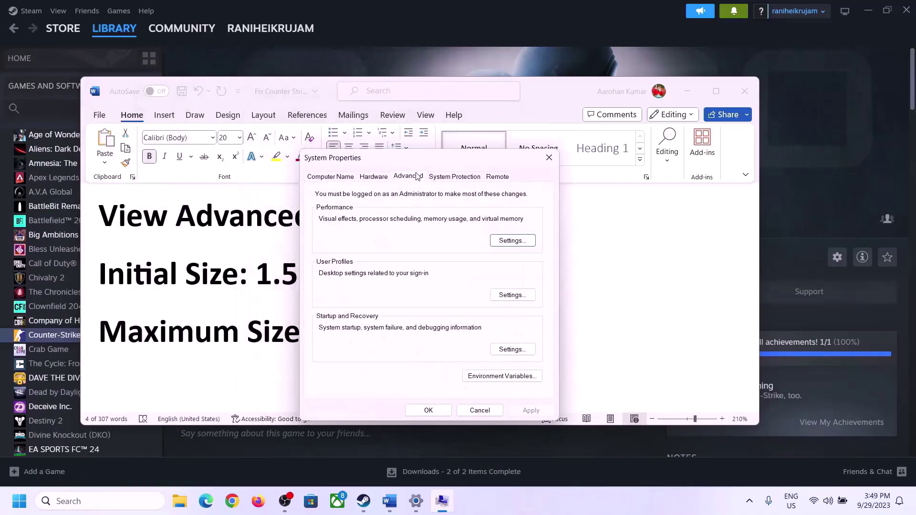
Step: Open the Virtual Memory settings from the performance options, disable automatic paging file management and choose a custom size for drive C
click(510, 244)
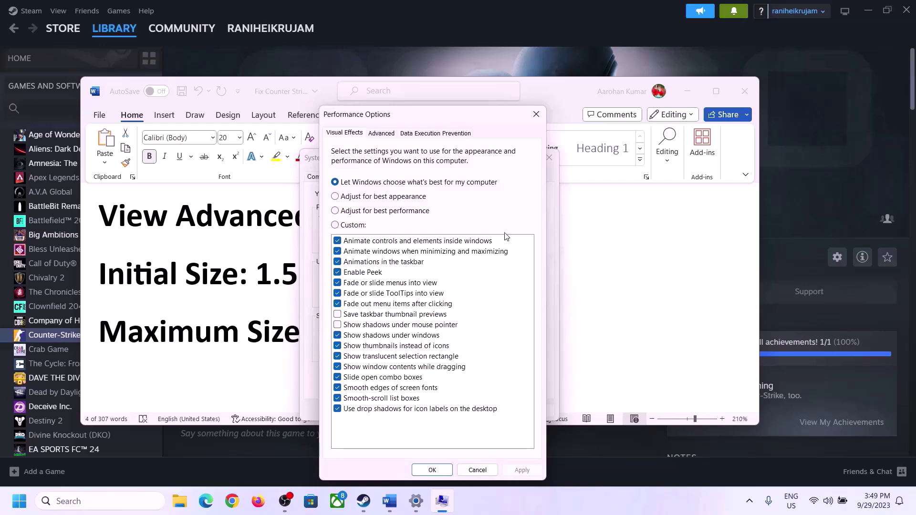
click(382, 134)
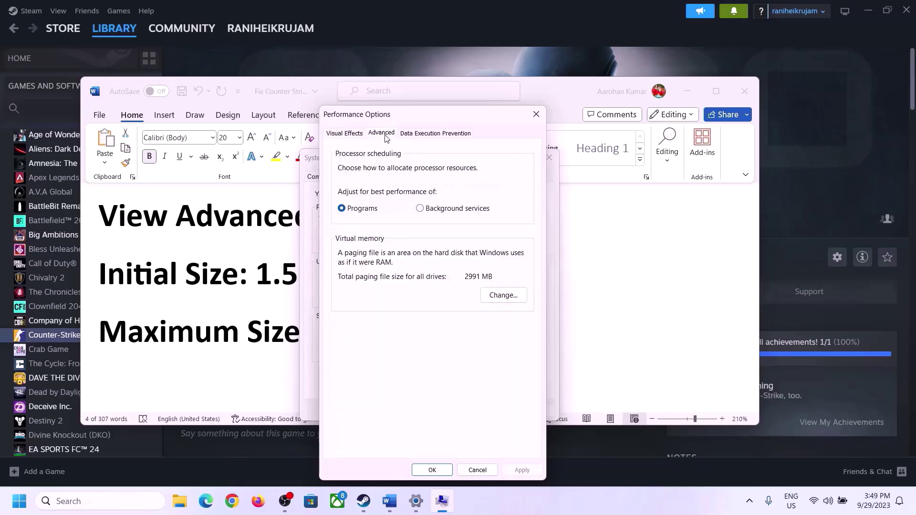
click(506, 296)
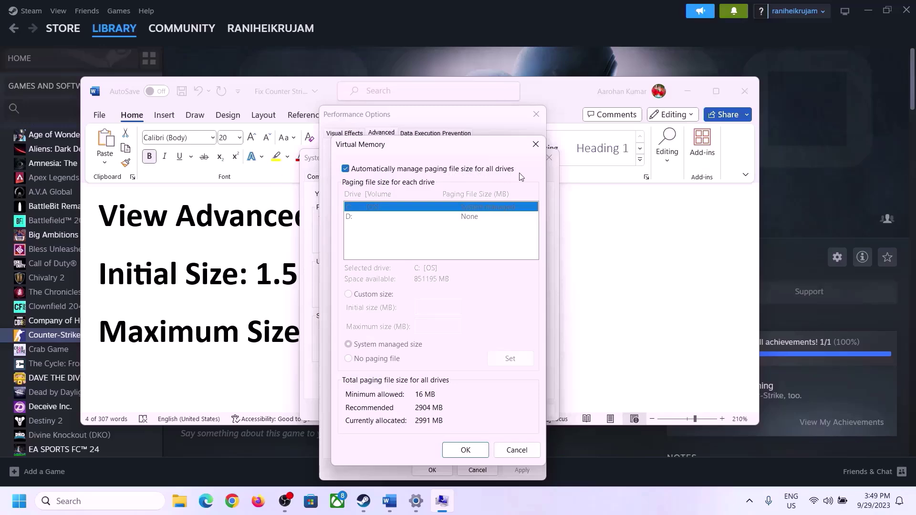
click(346, 169)
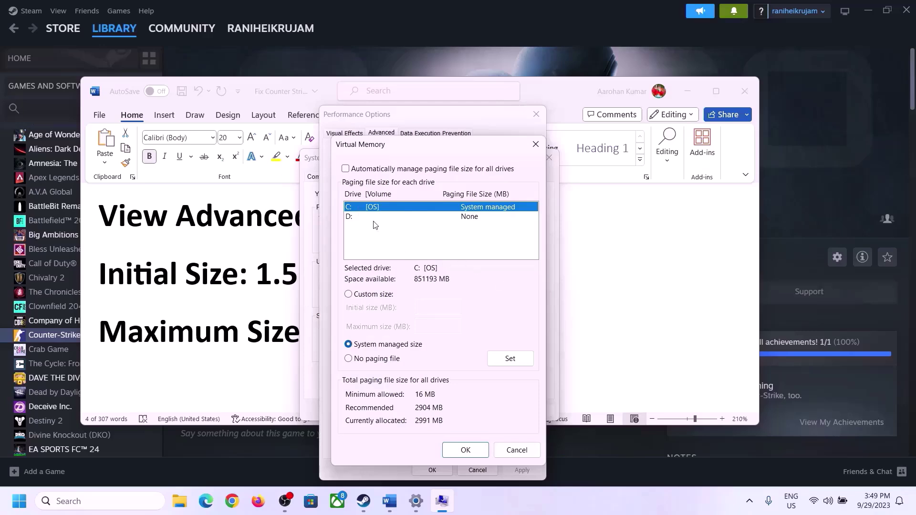
click(349, 295)
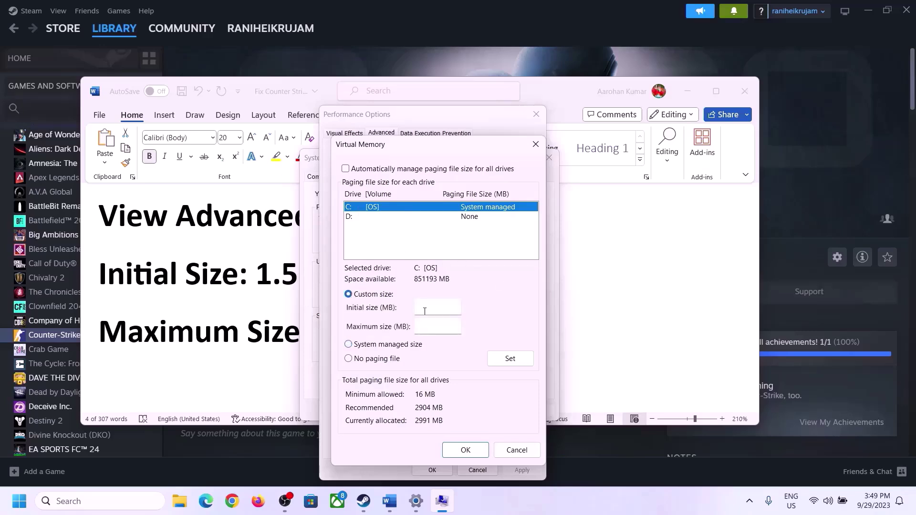
click(440, 308)
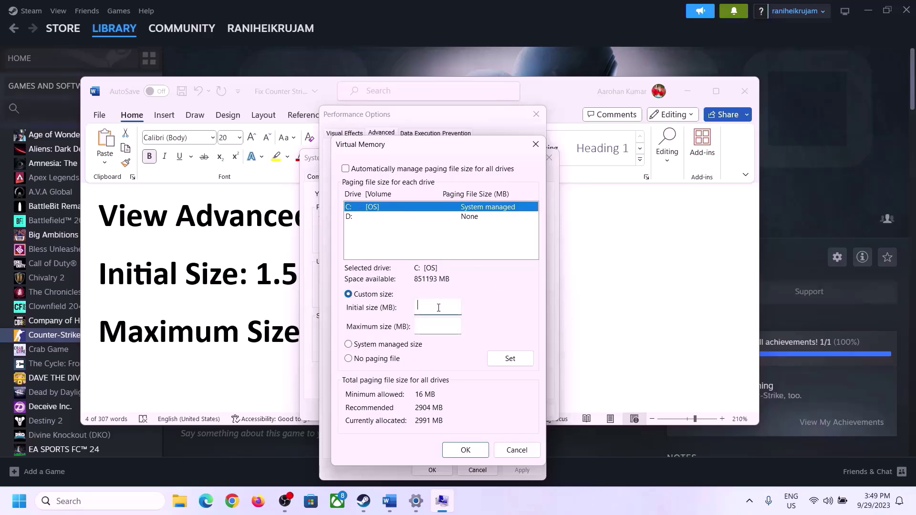
Step: Highlight "1.5 x Total Ram" in the document and open the system's About page in Windows Settings
click(248, 284)
drag(257, 282, 426, 285)
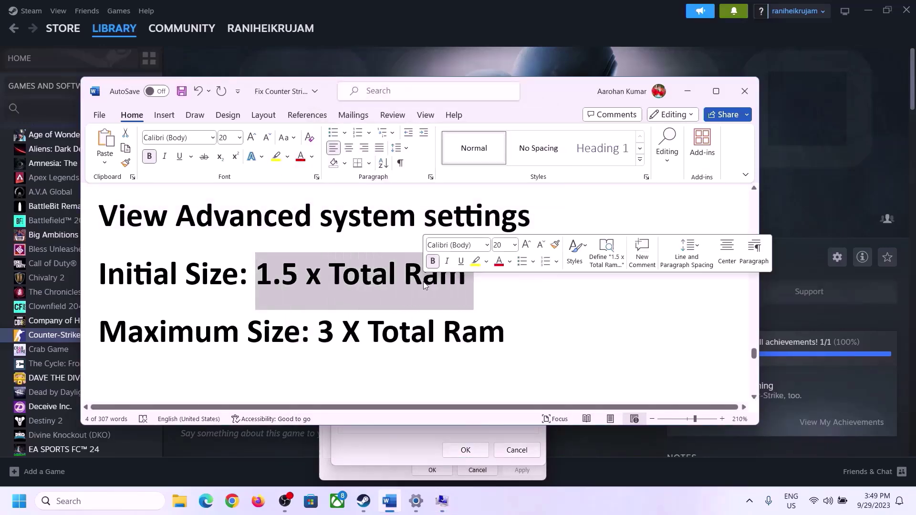
click(416, 503)
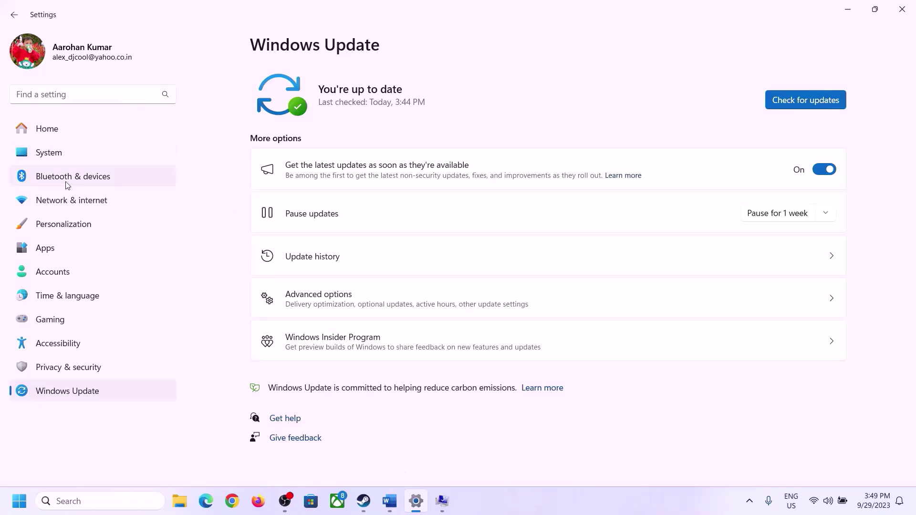
click(42, 155)
scroll(289, 407, down, 10)
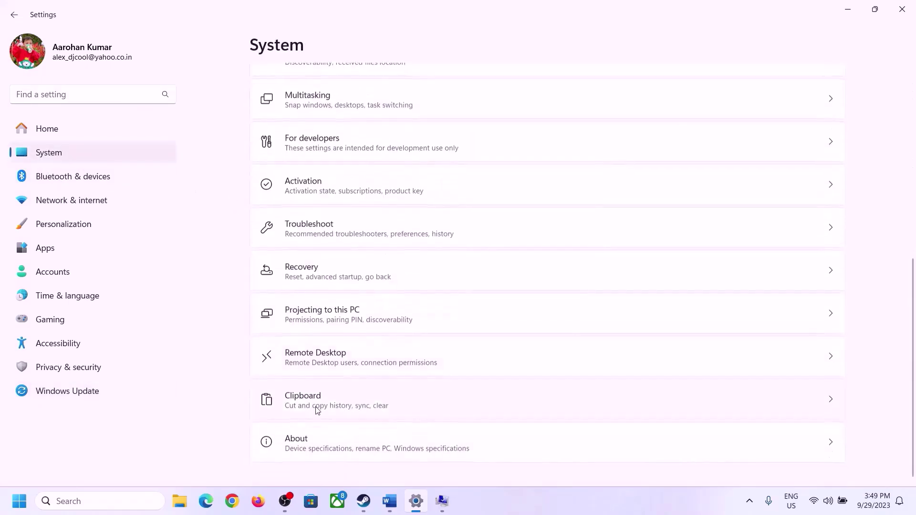
click(302, 451)
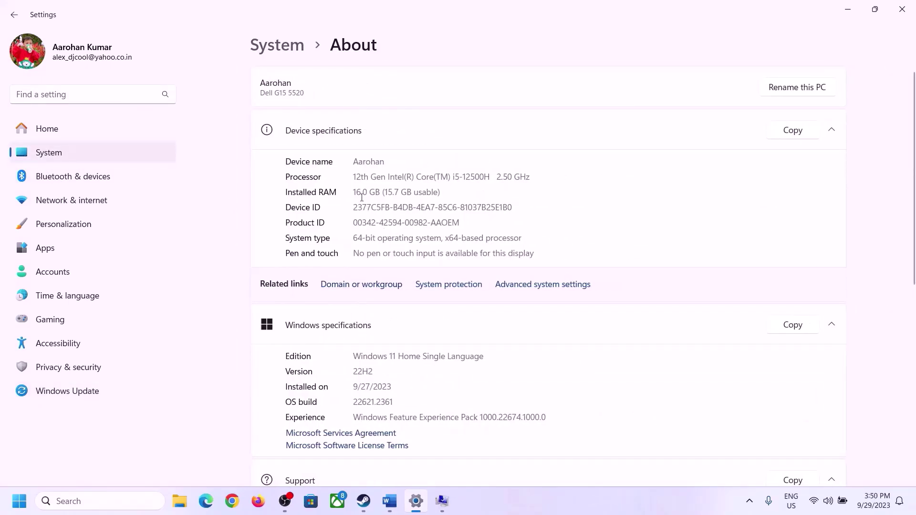
Step: Highlight the installed RAM amount in the device specifications and return to the Virtual Memory dialog
drag(365, 191, 353, 192)
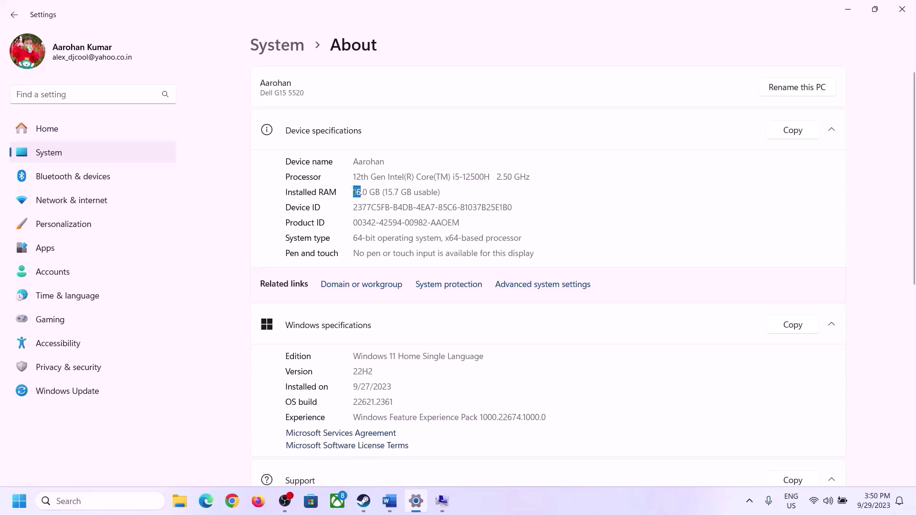
click(360, 191)
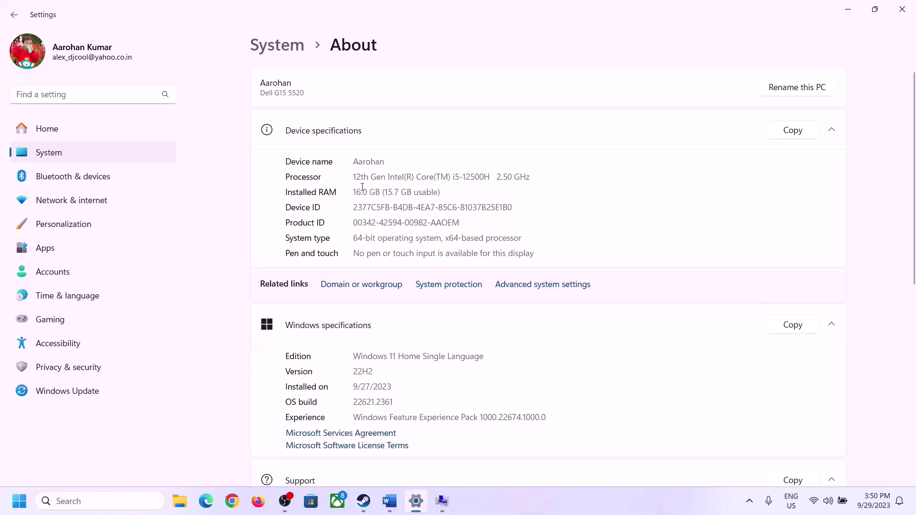
drag(362, 187, 349, 188)
click(442, 501)
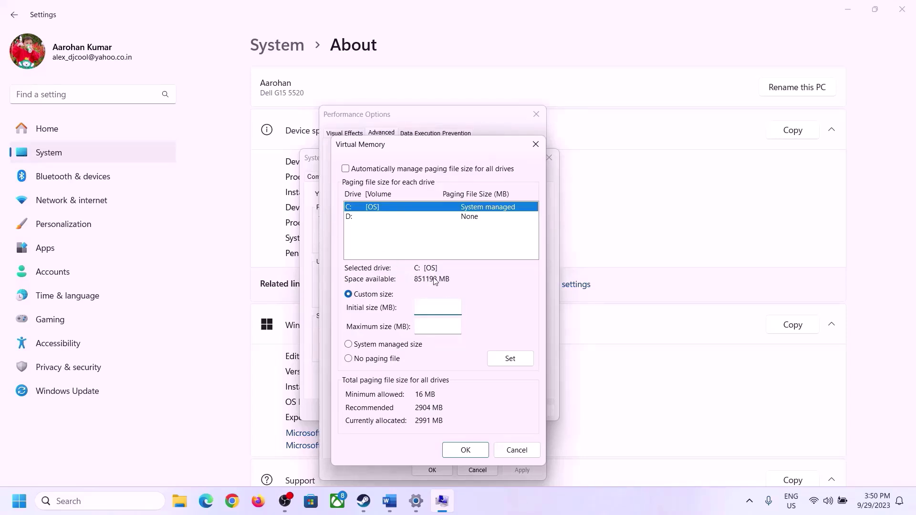
mouse_move(416, 500)
mouse_move(413, 442)
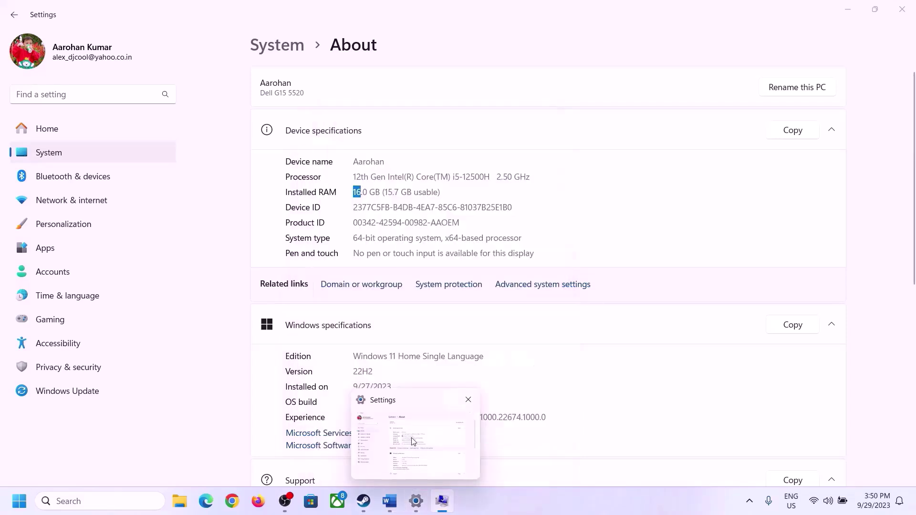
Step: Run "calc" to open Calculator, place it beside the Virtual Memory dialog and bring the sizing document up behind it
key(super+r)
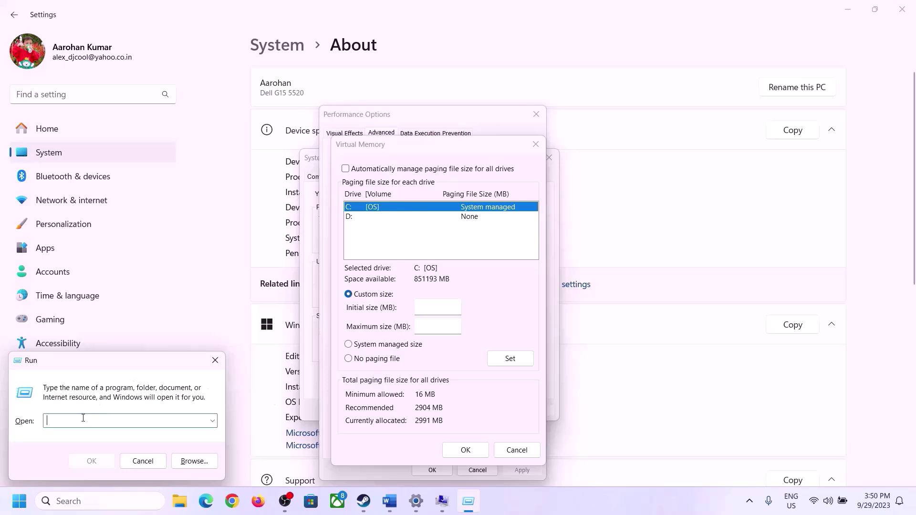
text(calc)
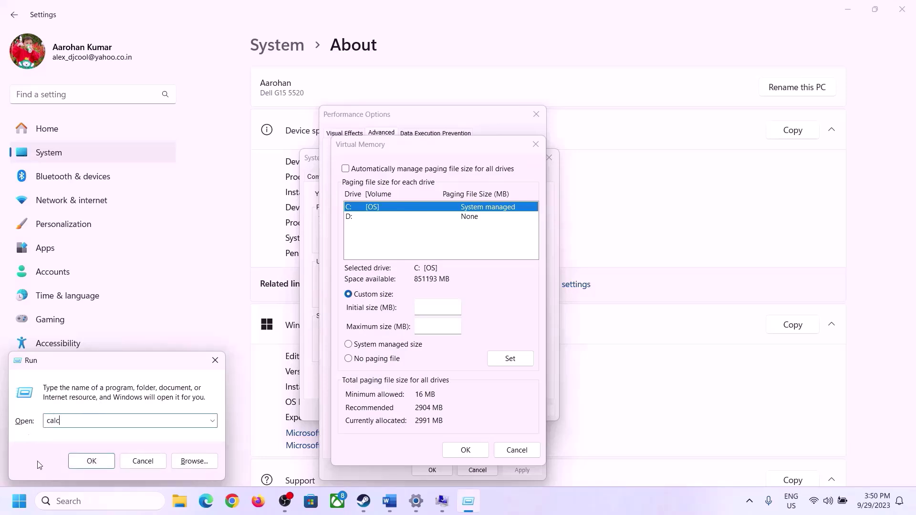
click(91, 461)
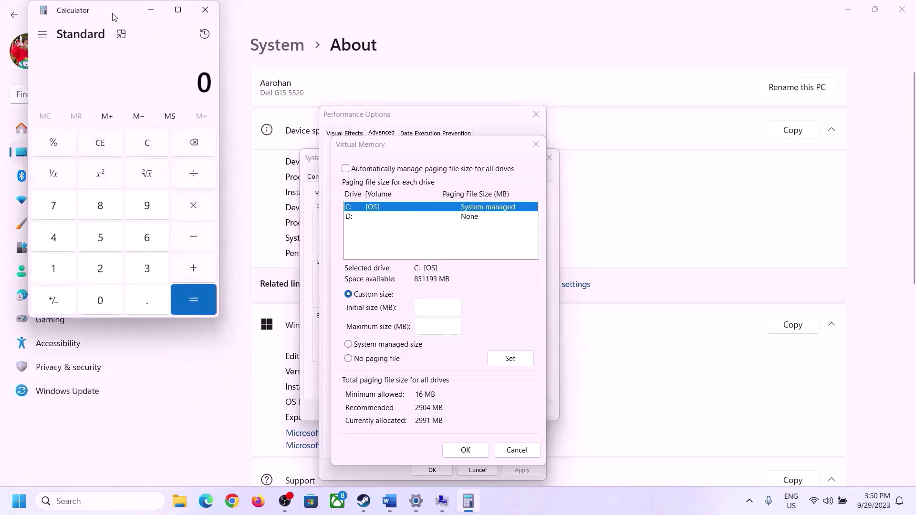
drag(115, 18, 669, 158)
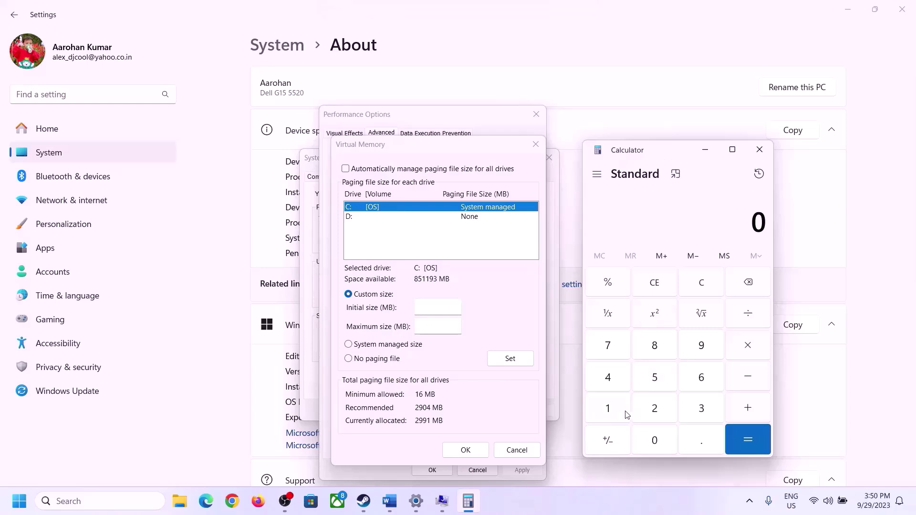
click(389, 501)
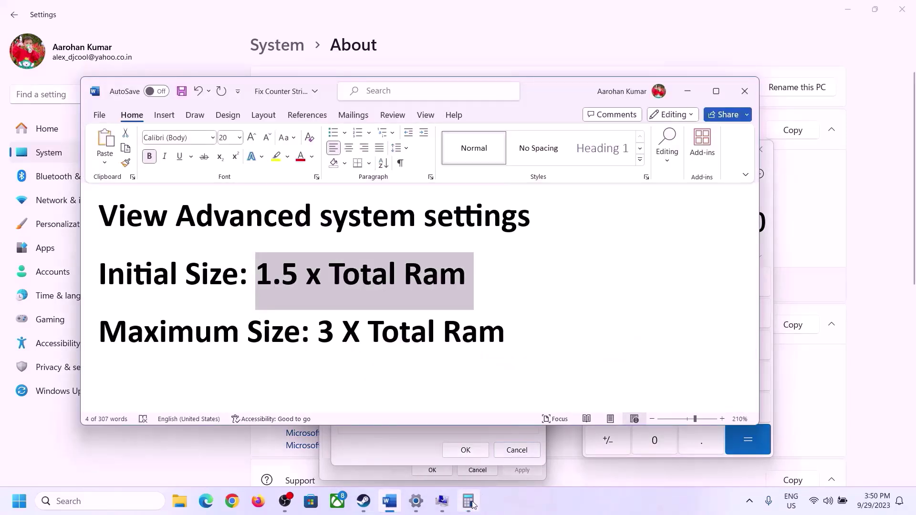
click(472, 504)
click(609, 409)
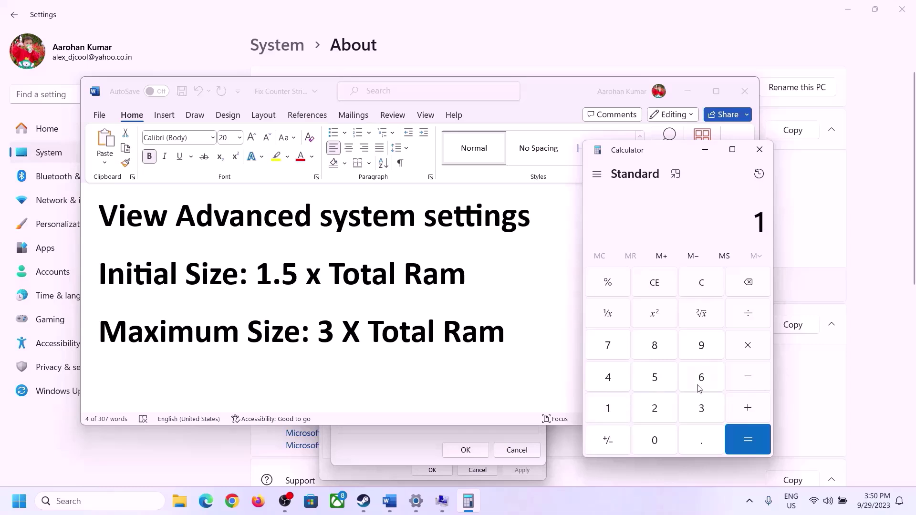
click(699, 380)
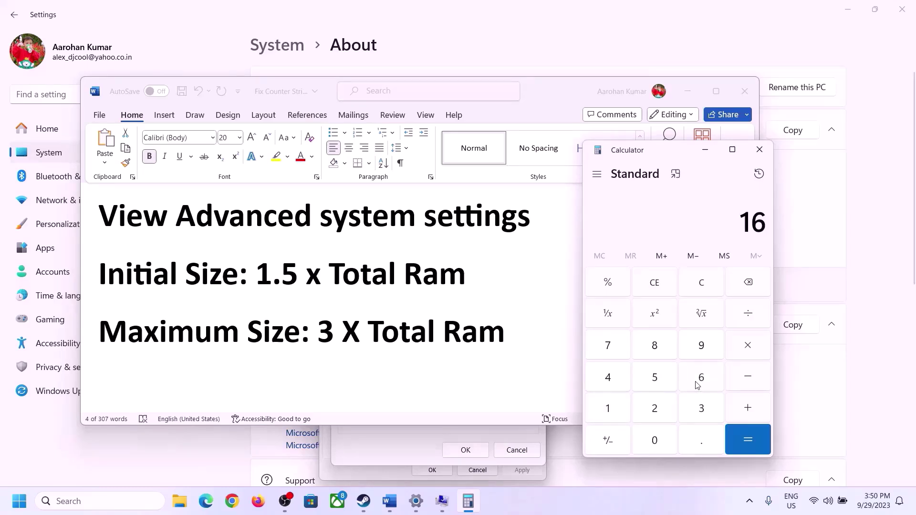
click(704, 290)
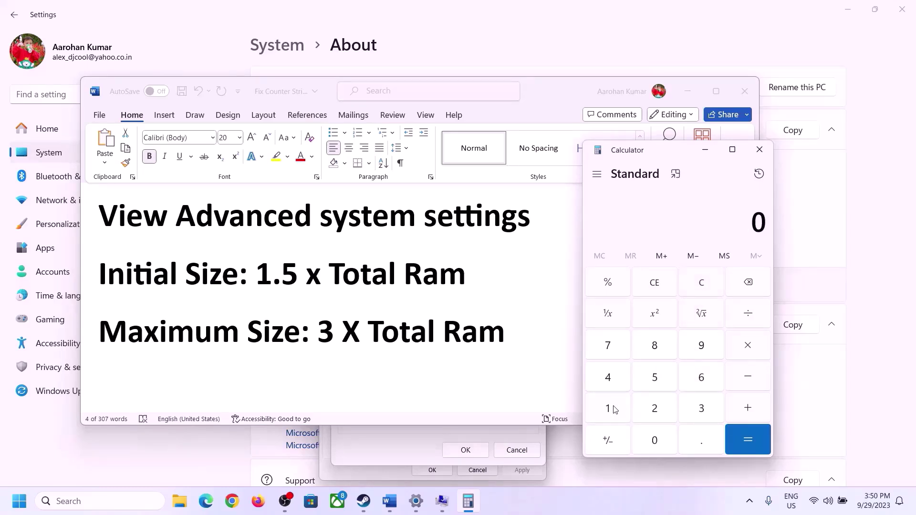
Step: Calculate 16 × 1024 in Calculator to convert the total RAM to megabytes
click(615, 409)
click(687, 382)
click(747, 353)
click(606, 411)
click(656, 438)
click(639, 404)
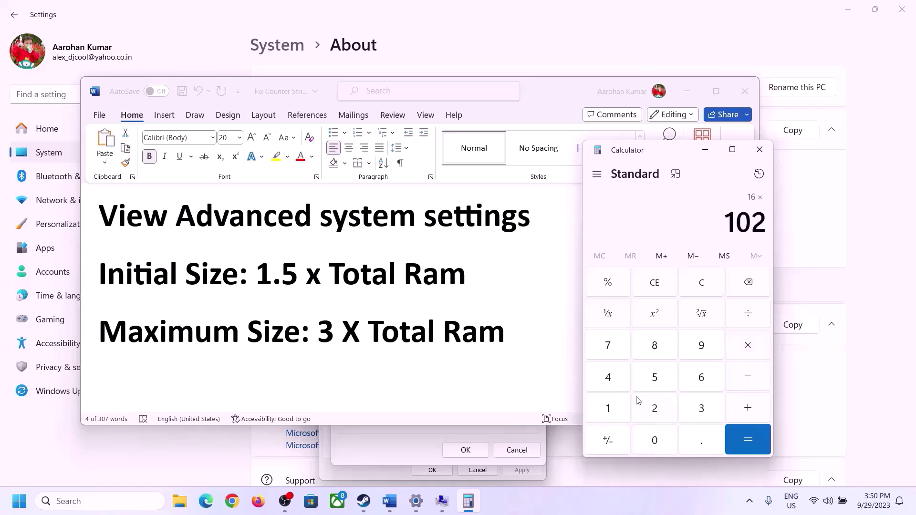
click(615, 386)
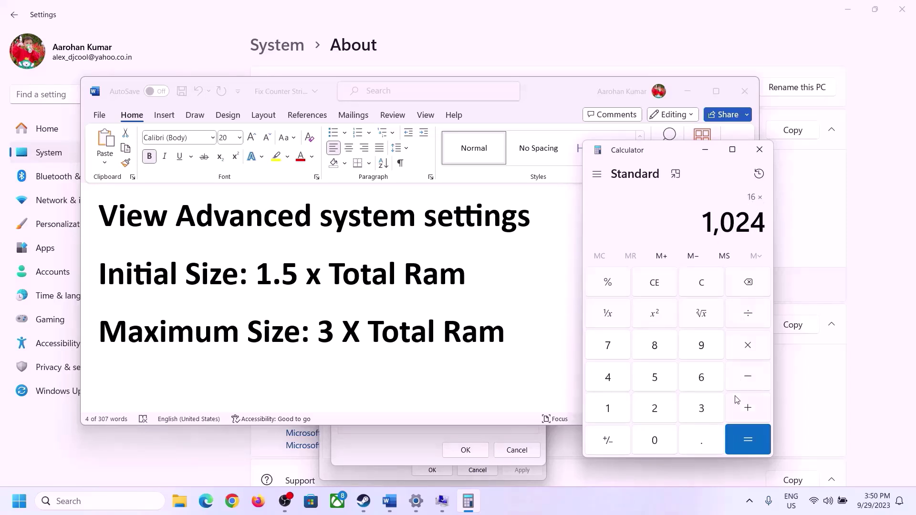
click(748, 444)
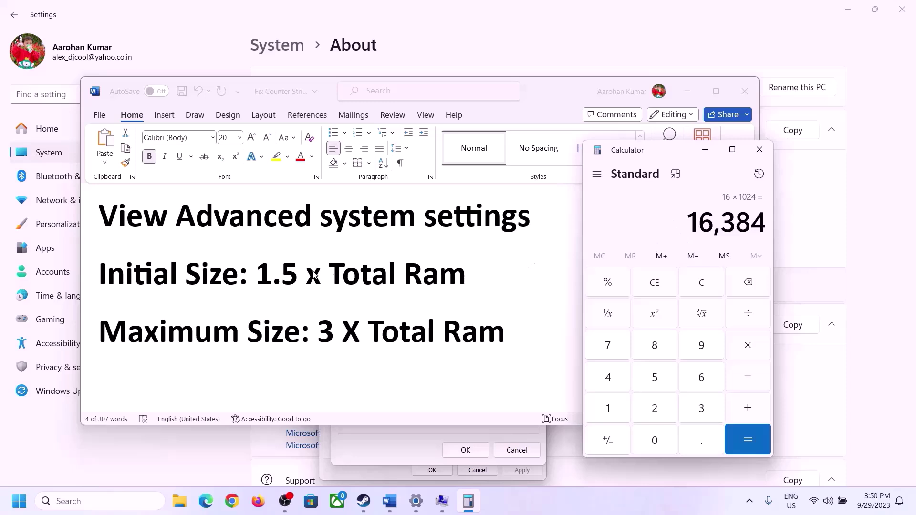
Step: Multiply the calculated RAM size by 1.5 to get the initial paging file size
click(749, 348)
click(614, 408)
click(697, 446)
click(659, 381)
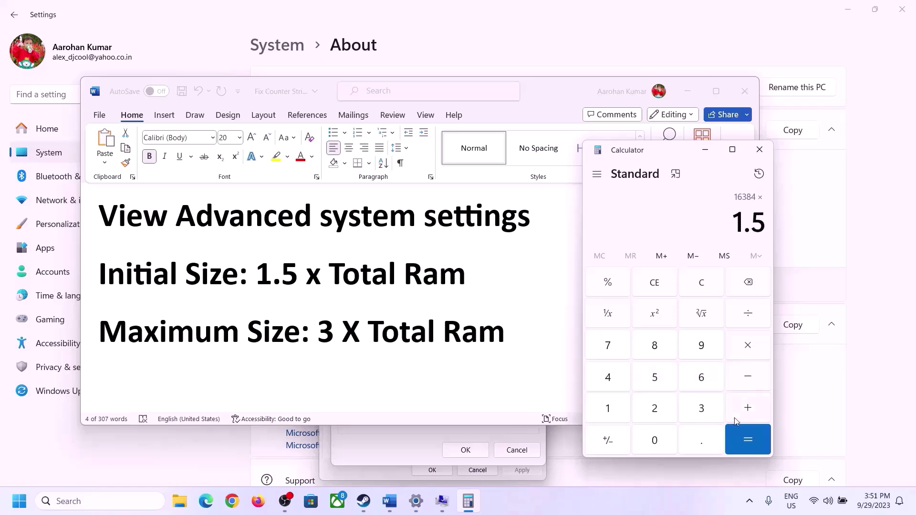
click(745, 431)
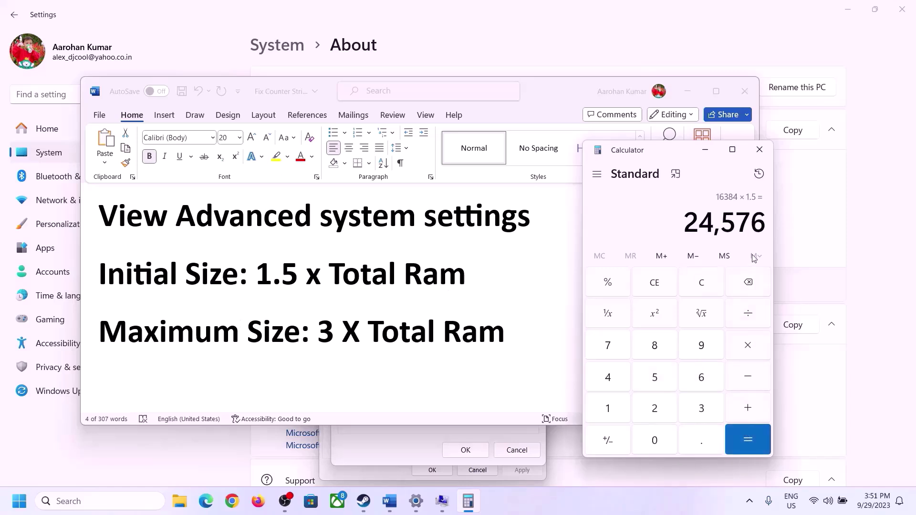
Step: Set the custom initial paging file size for drive C to 24576 MB and activate the maximum size entry
click(411, 439)
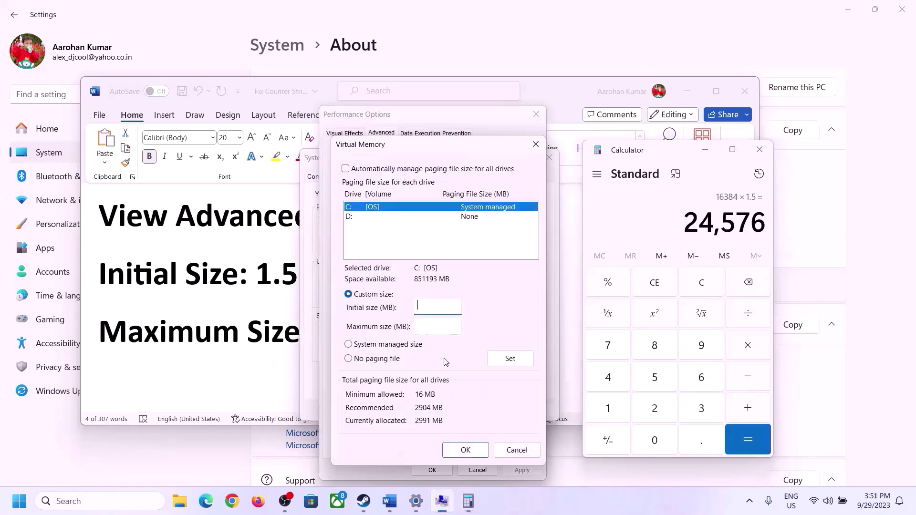
click(430, 305)
text(24576)
click(459, 326)
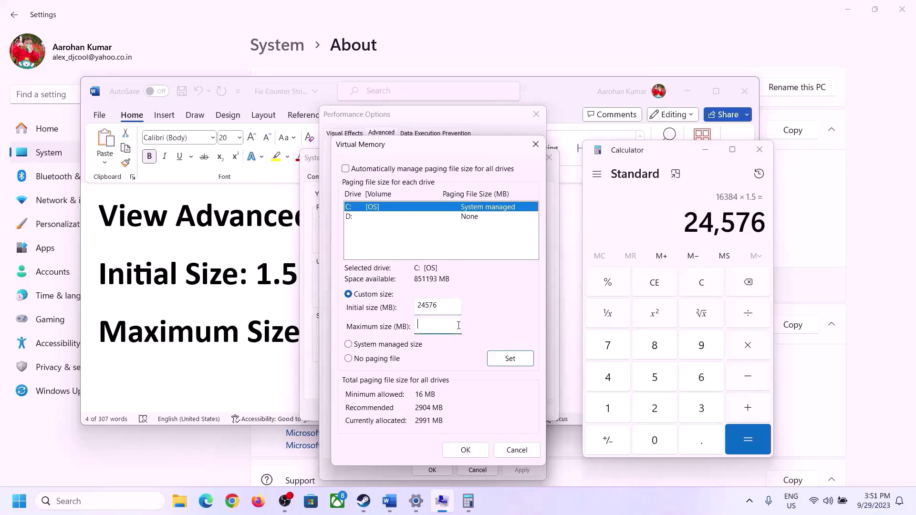
Step: Check the maximum size formula in the sizing document, clear Calculator and check the installed RAM on the Settings About page
key(alt+Tab)
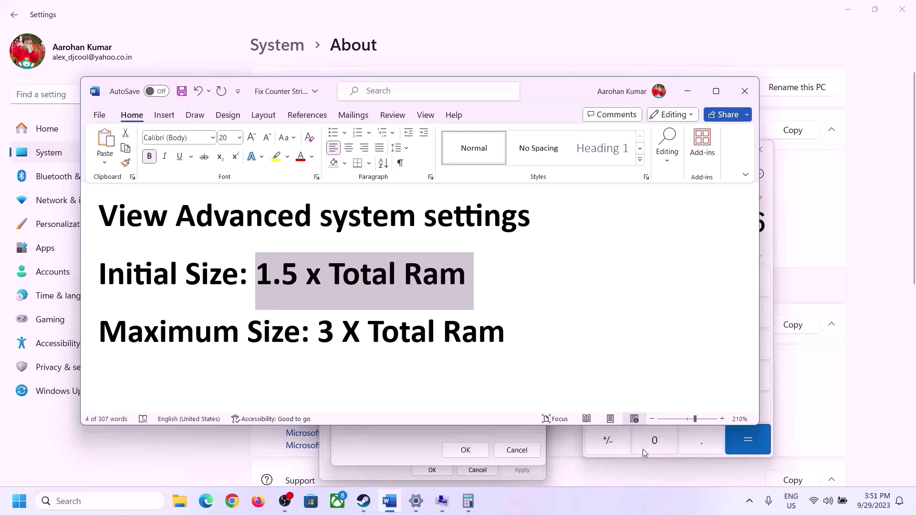
click(770, 247)
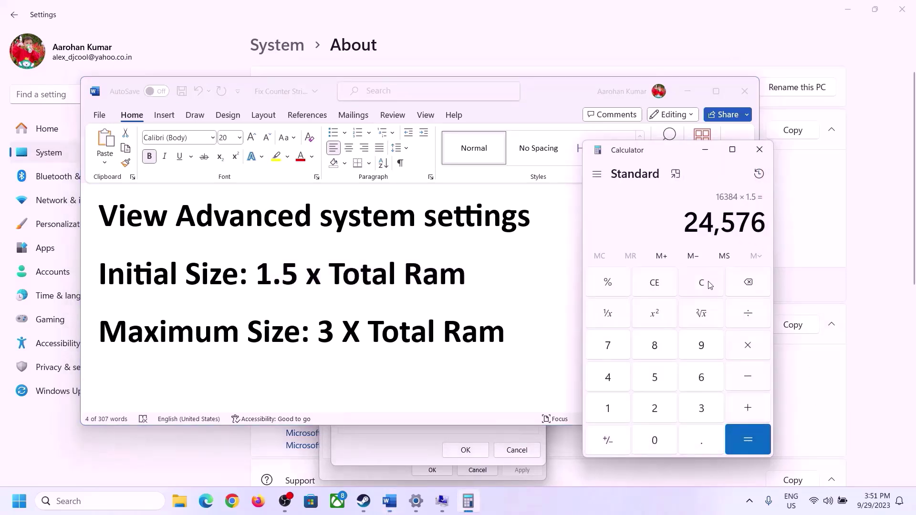
click(709, 284)
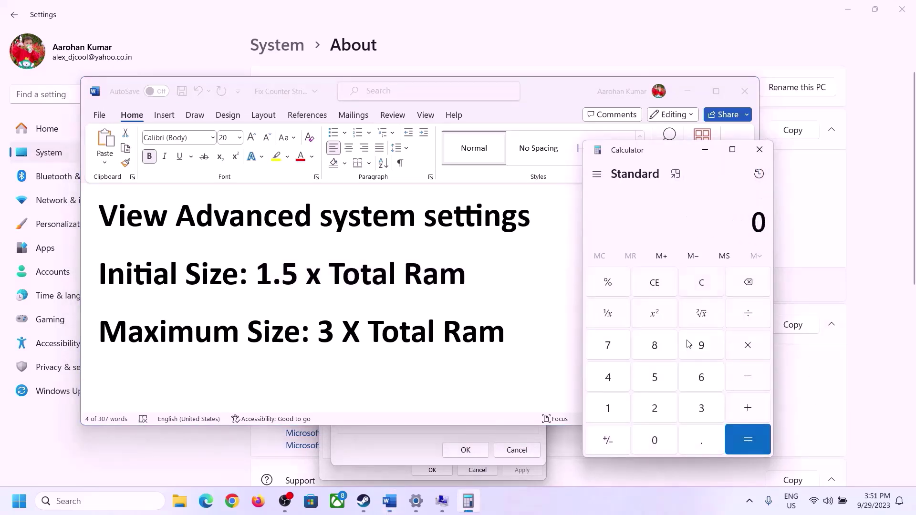
click(416, 502)
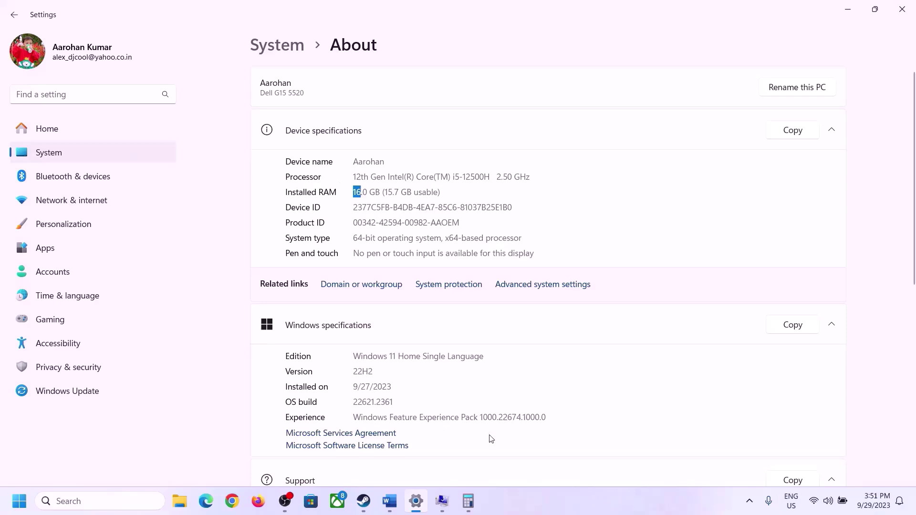
click(468, 501)
Step: Calculate 16 × 1024 in Calculator again to convert the installed RAM to megabytes
click(616, 403)
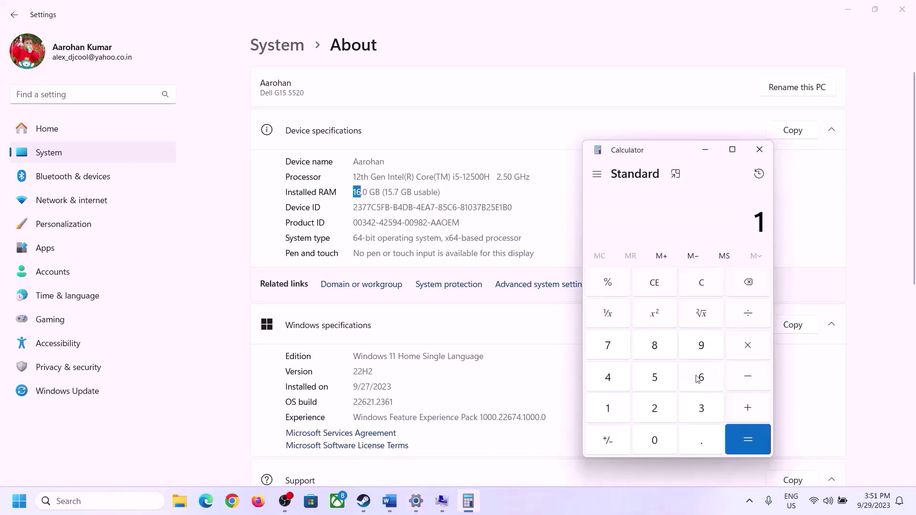
click(698, 378)
click(743, 347)
click(613, 405)
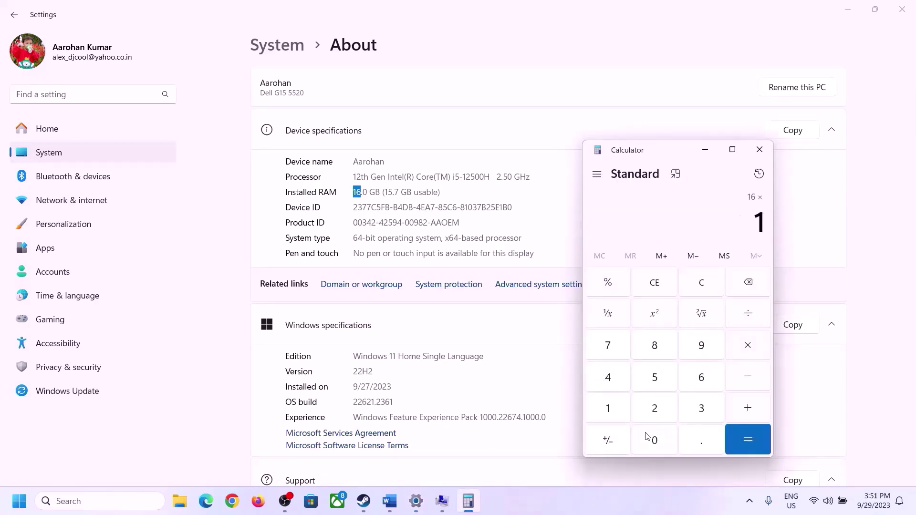
click(649, 438)
click(656, 407)
click(610, 380)
click(737, 442)
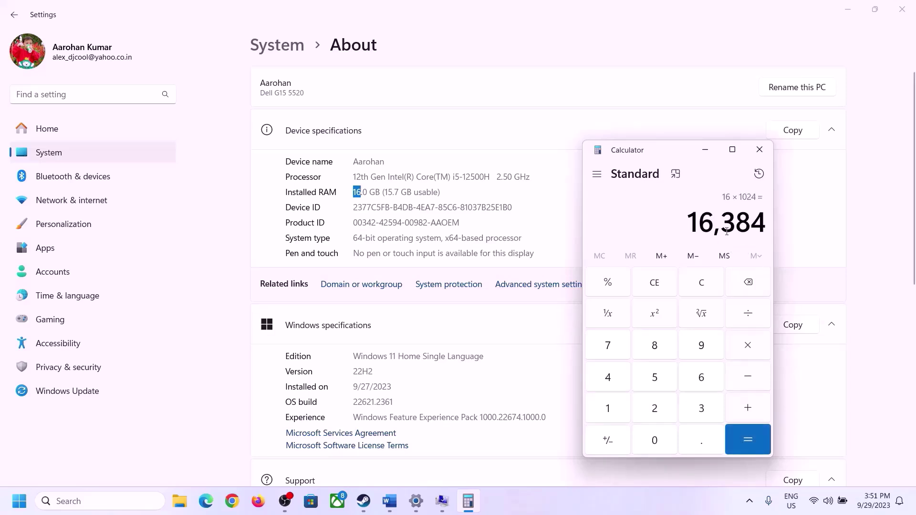
Step: Recheck the maximum size formula in the sizing document and multiply the RAM in megabytes by 3
click(389, 501)
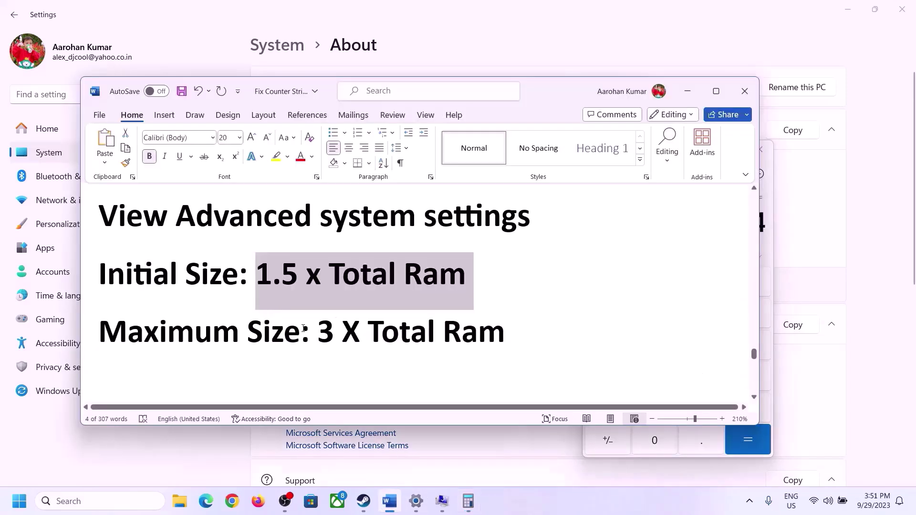
click(626, 444)
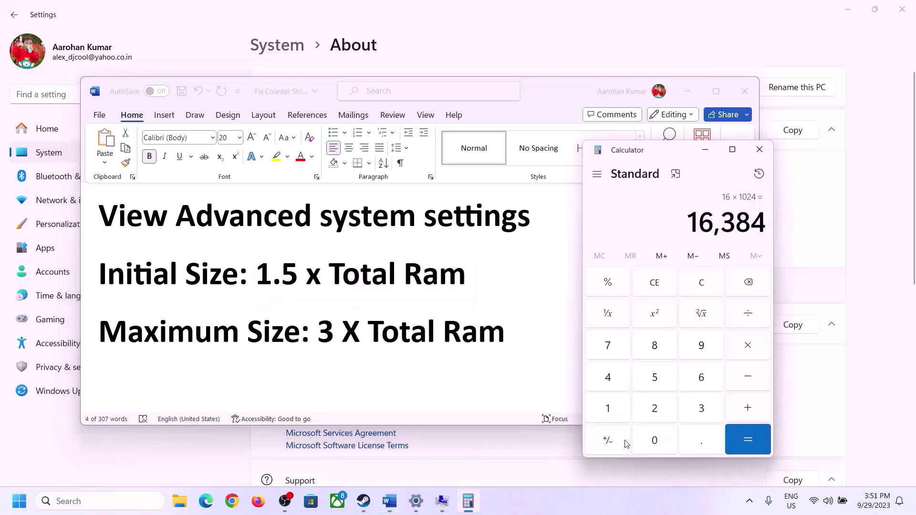
click(748, 345)
click(689, 412)
click(749, 432)
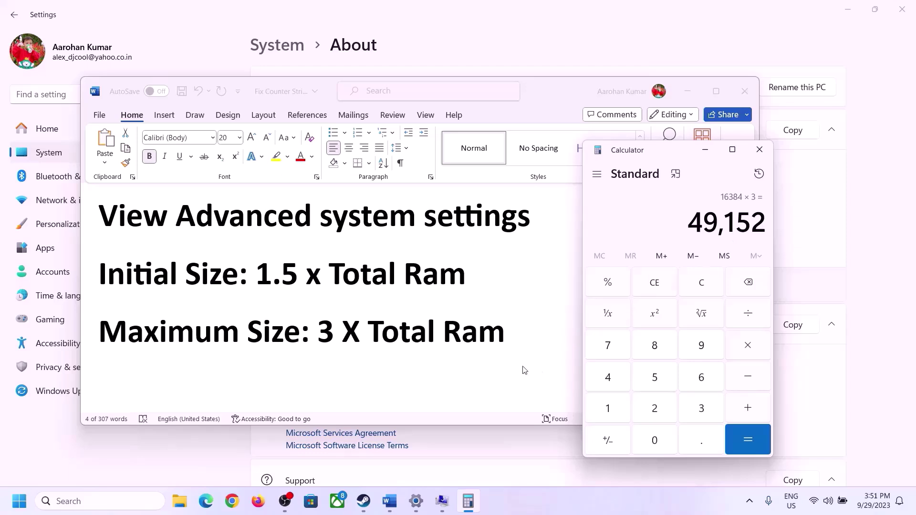
Step: Set the custom maximum paging file size for drive C to 49152 MB, apply it and confirm the Virtual Memory dialog
click(443, 508)
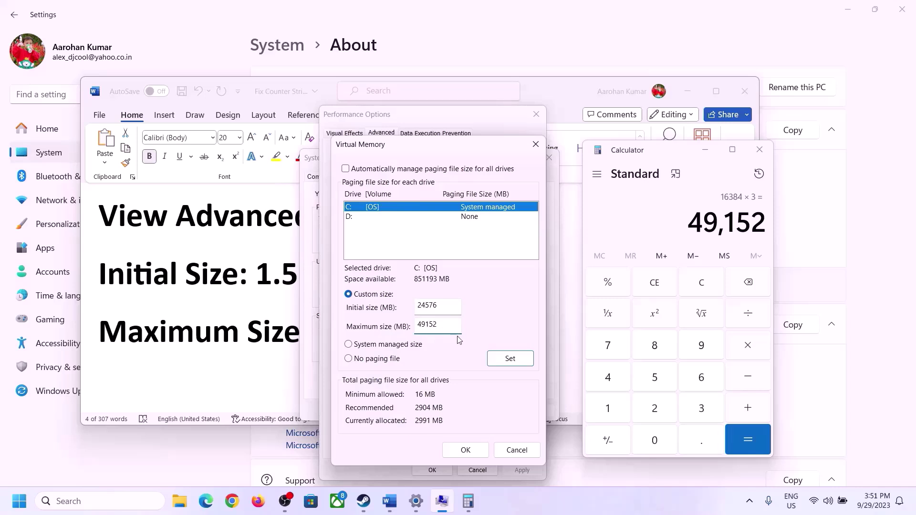
click(509, 361)
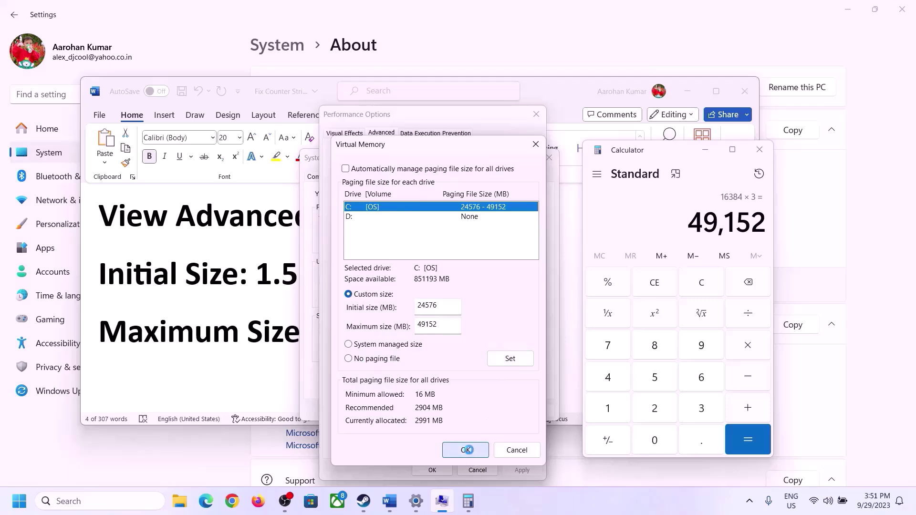
click(471, 451)
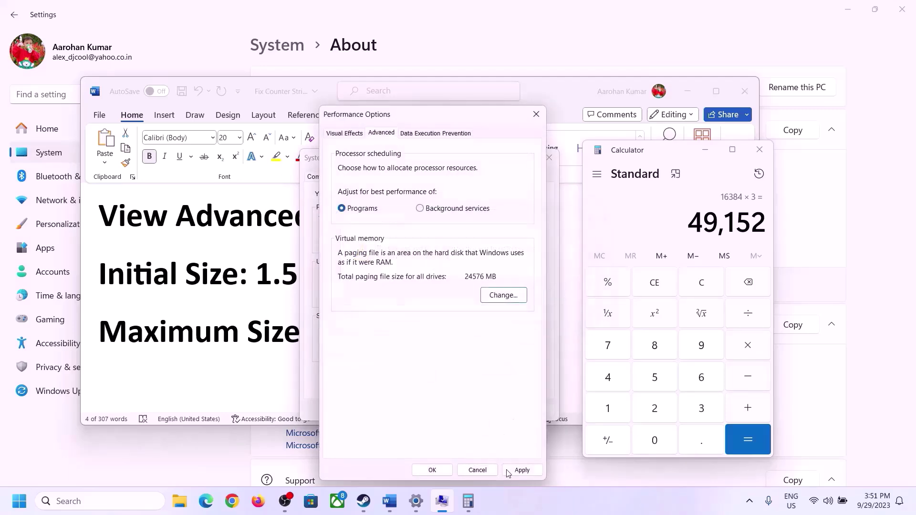
Step: Confirm the Performance Options and System Properties dialogs and dismiss the restart prompt without restarting
click(433, 470)
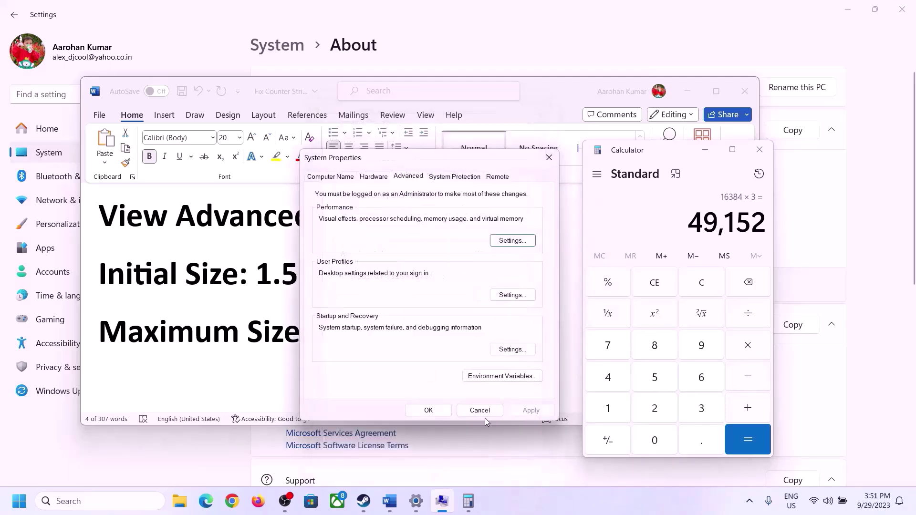
click(429, 410)
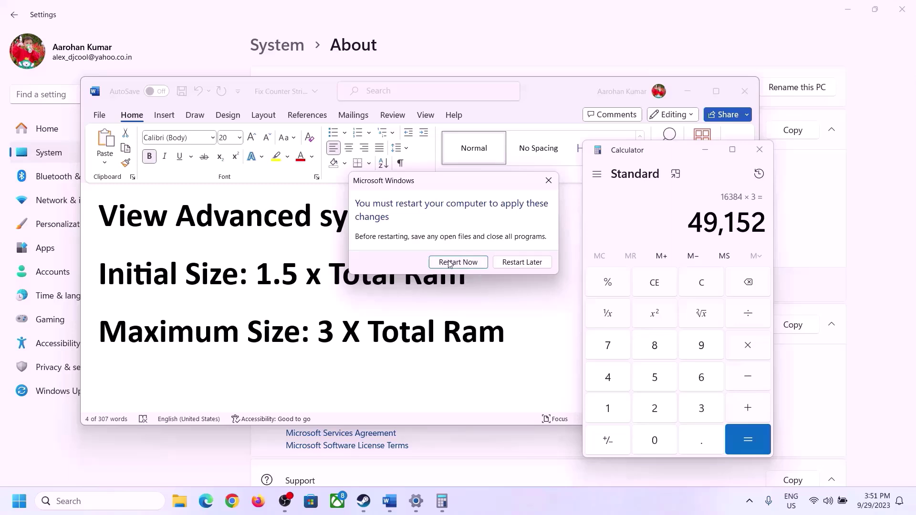
click(549, 180)
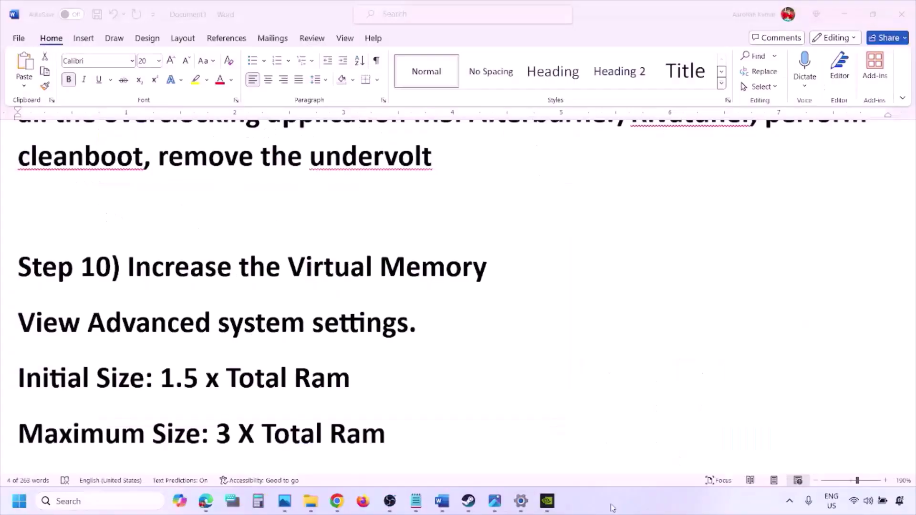
Step: Go to Step 11 in the Word troubleshooting document and highlight "Update BIOS" while reading it
scroll(315, 341, down, 3)
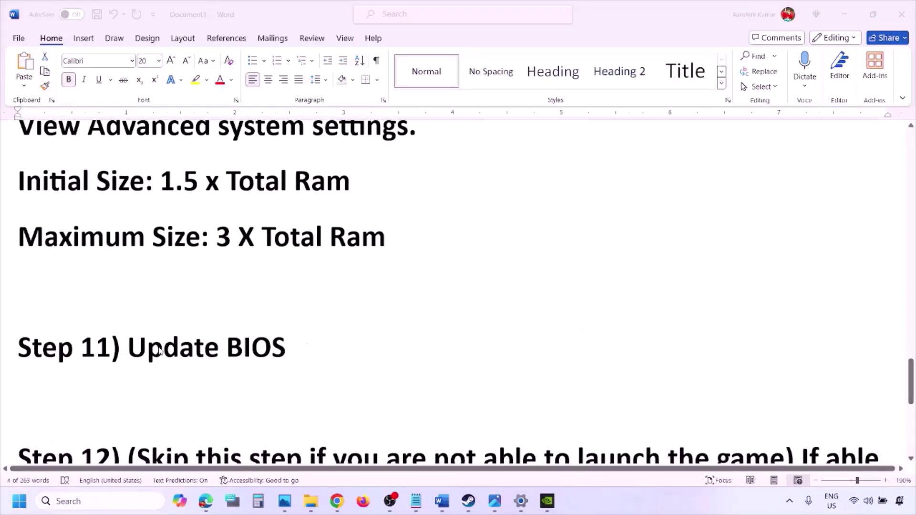
click(144, 350)
drag(127, 349, 307, 344)
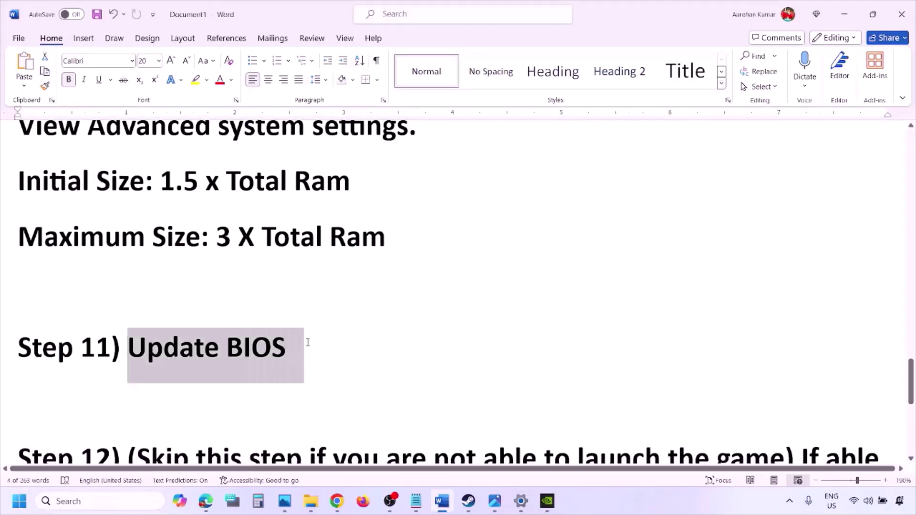
click(308, 346)
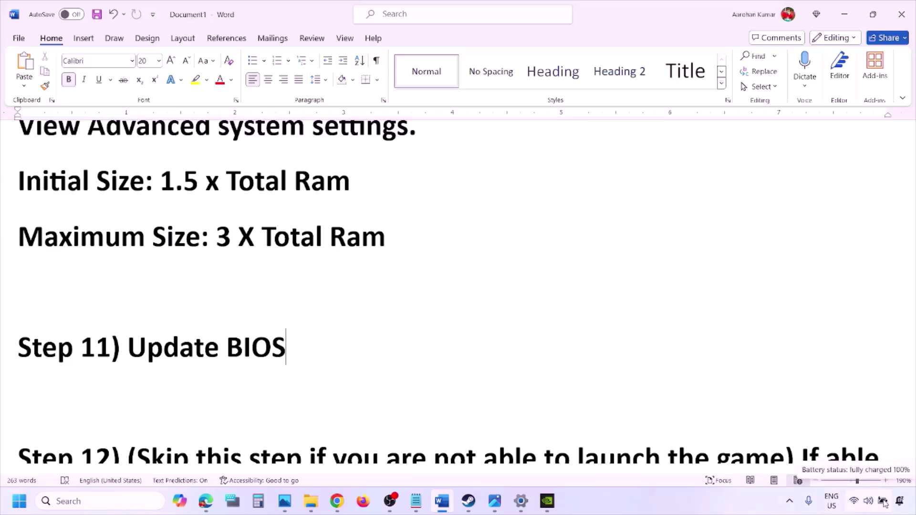
click(718, 502)
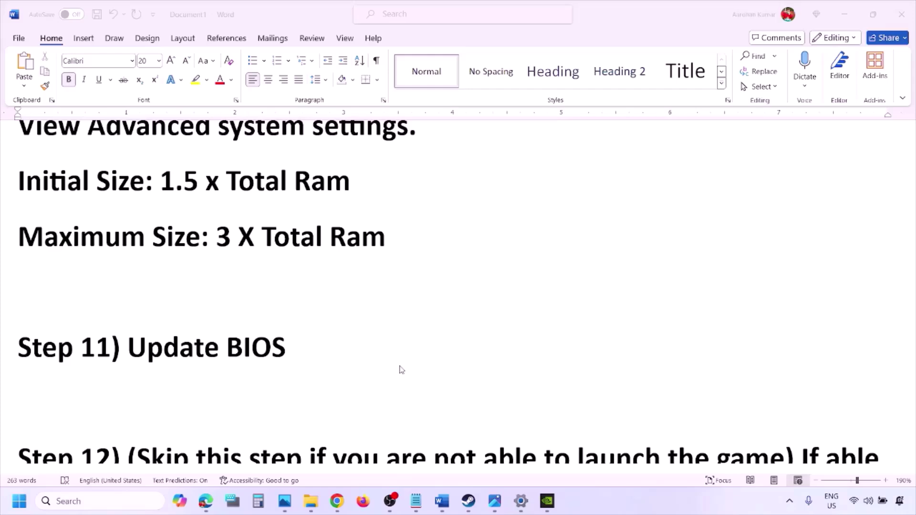
Step: Read Step 12 about Windowed mode and lower video settings, highlighting its instructions through "medium/low quality"
scroll(401, 370, down, 3)
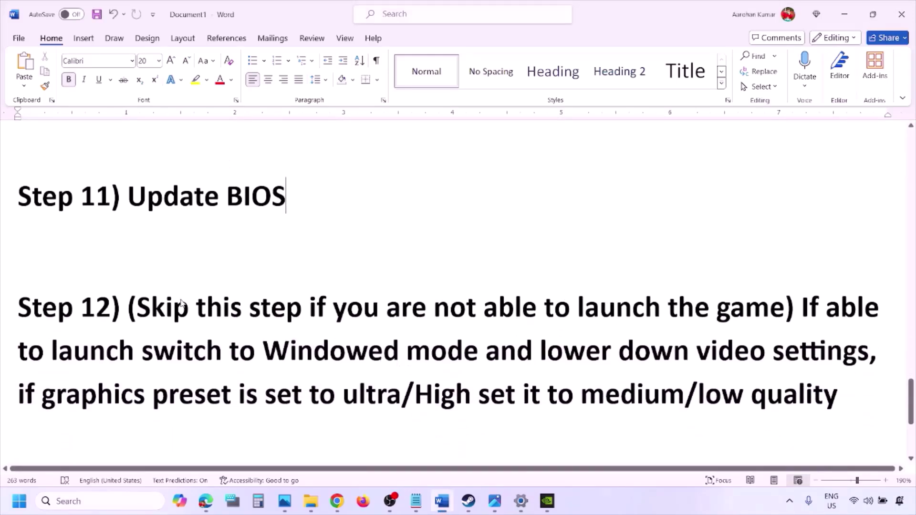
drag(141, 307, 792, 350)
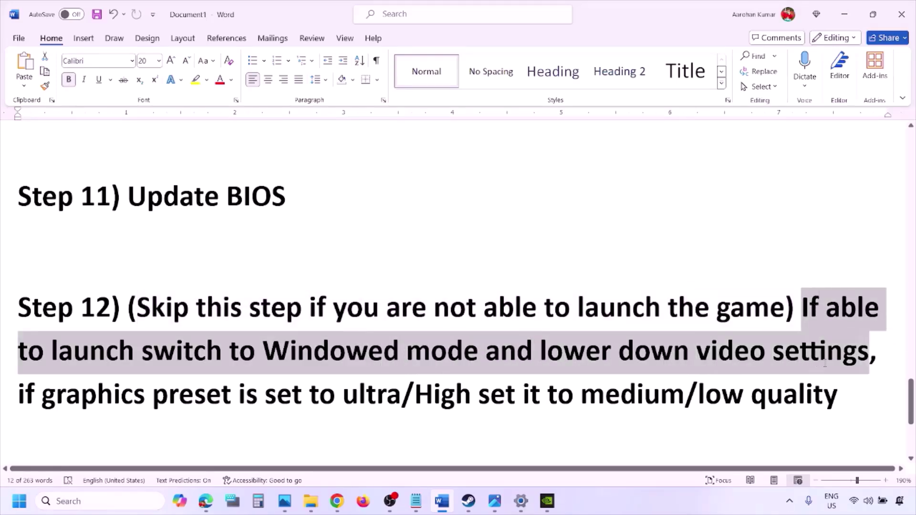
drag(49, 395, 500, 407)
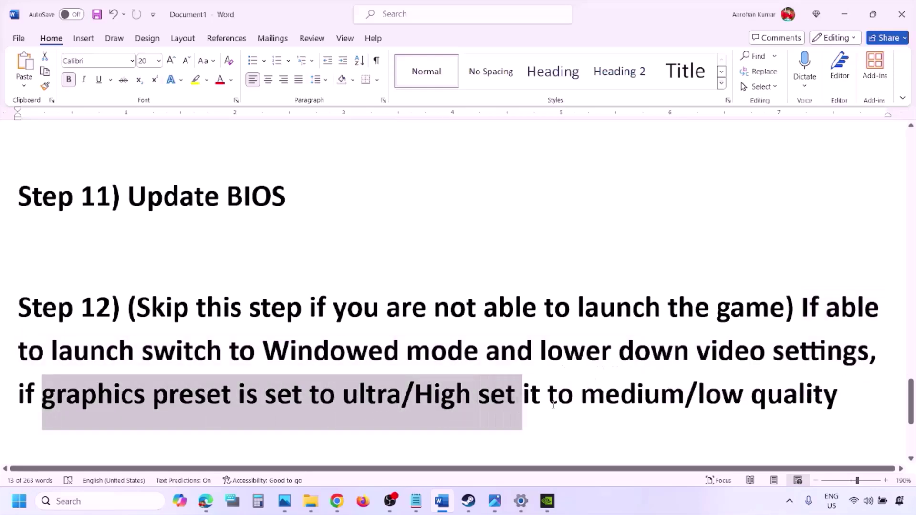
drag(604, 396, 775, 394)
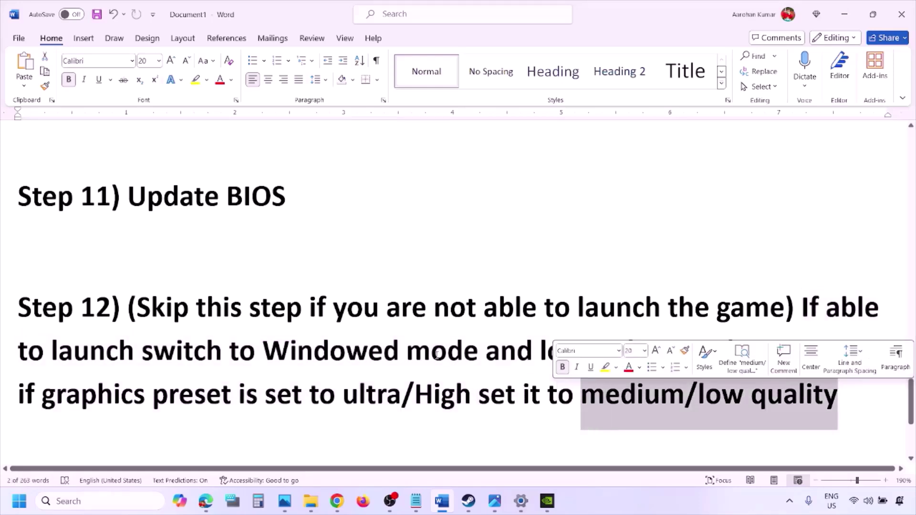